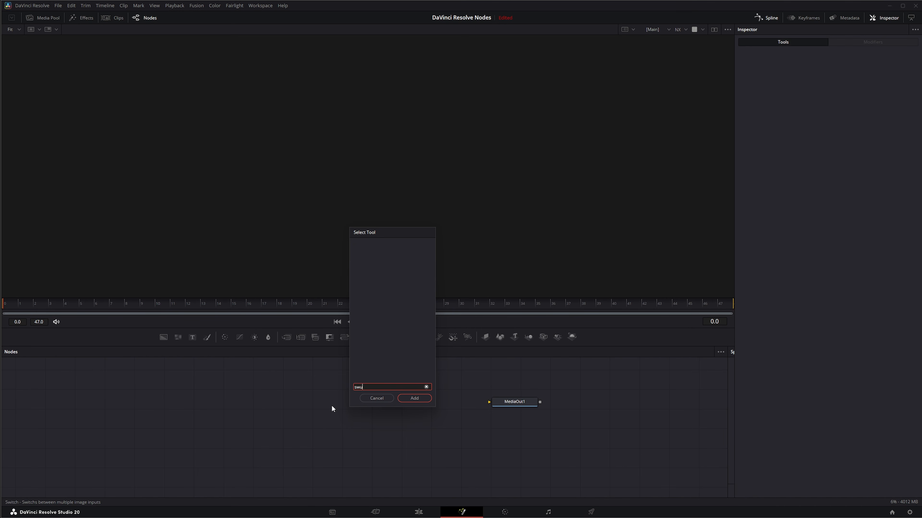
Step: Add a Swizzler node to the node graph from the tool search
key(BackSpace)
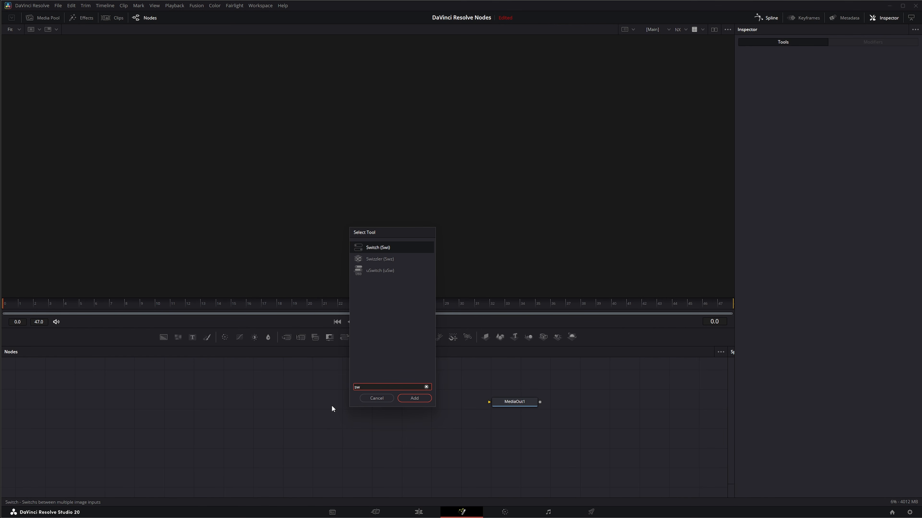
click(375, 262)
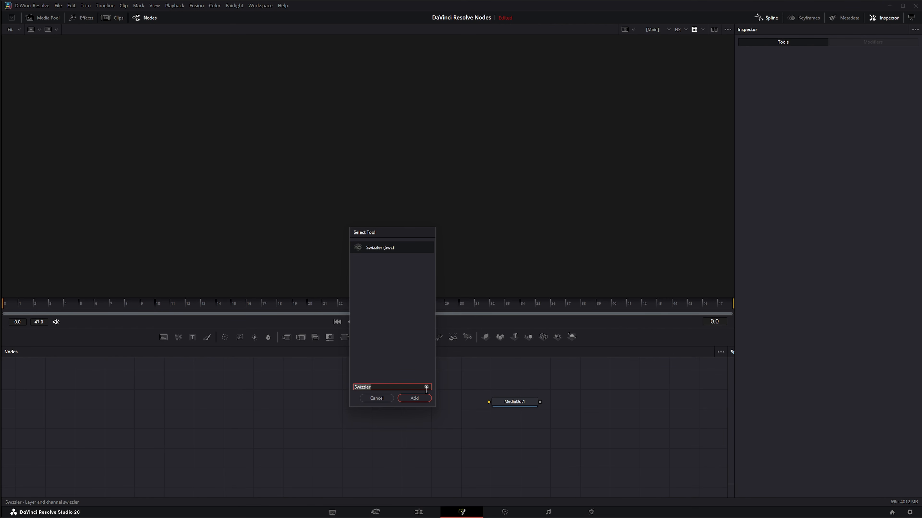
click(414, 398)
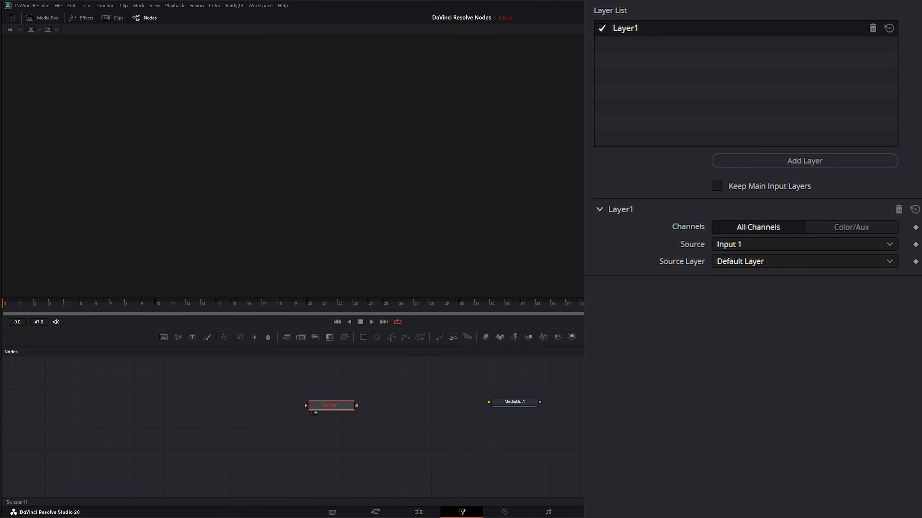
Step: Reposition the Swizzler node closer to the MediaOut1 node in the node graph
drag(334, 409, 409, 412)
click(277, 412)
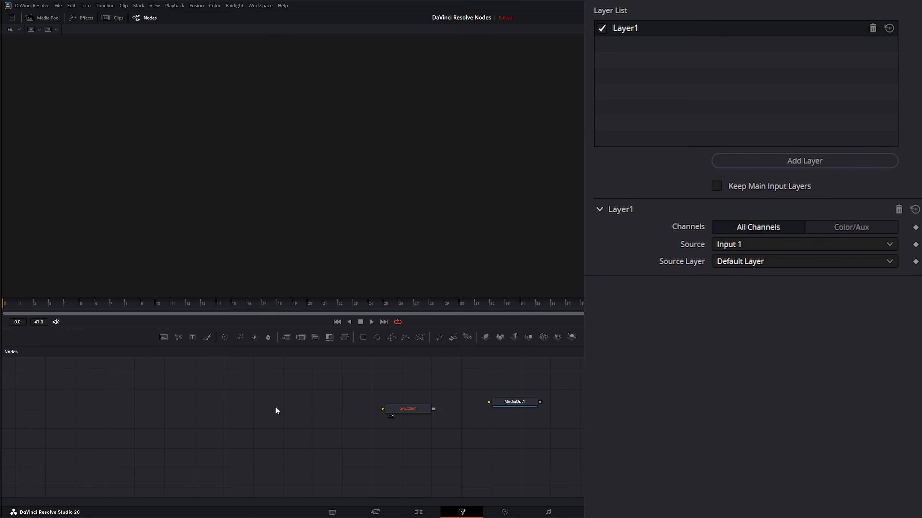
drag(149, 378, 362, 487)
drag(365, 390, 435, 438)
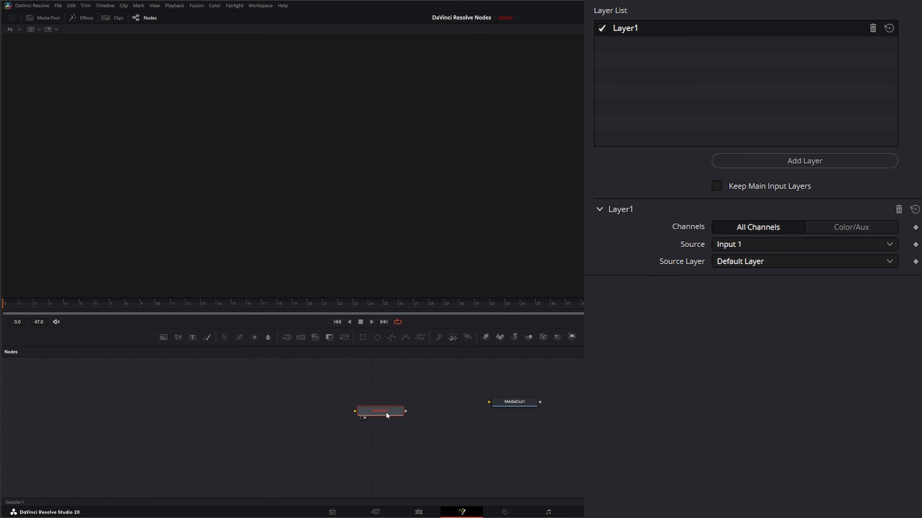
drag(385, 409, 385, 410)
Step: Add a Loader node and load the Forest_0001 EXR sequence from Forest_01 > Multi-Layer > Forests
click(204, 396)
key(shift+space)
text(loa)
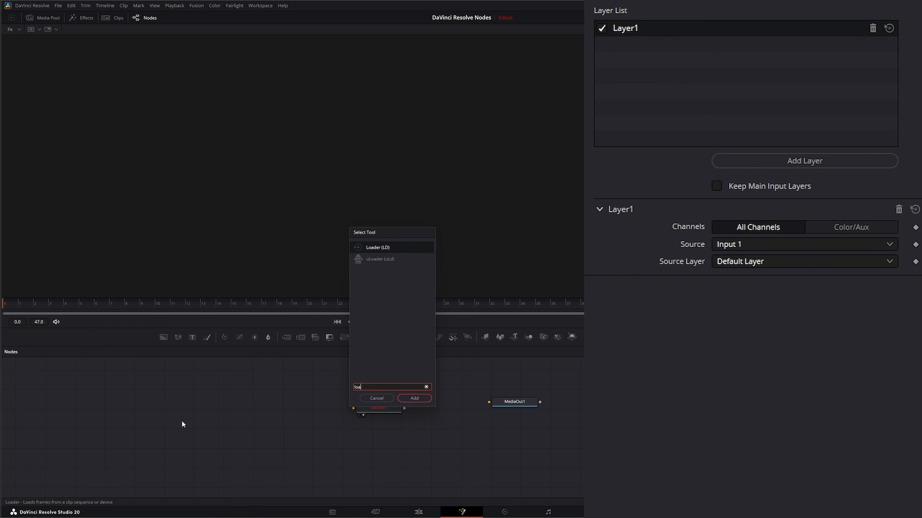
key(Return)
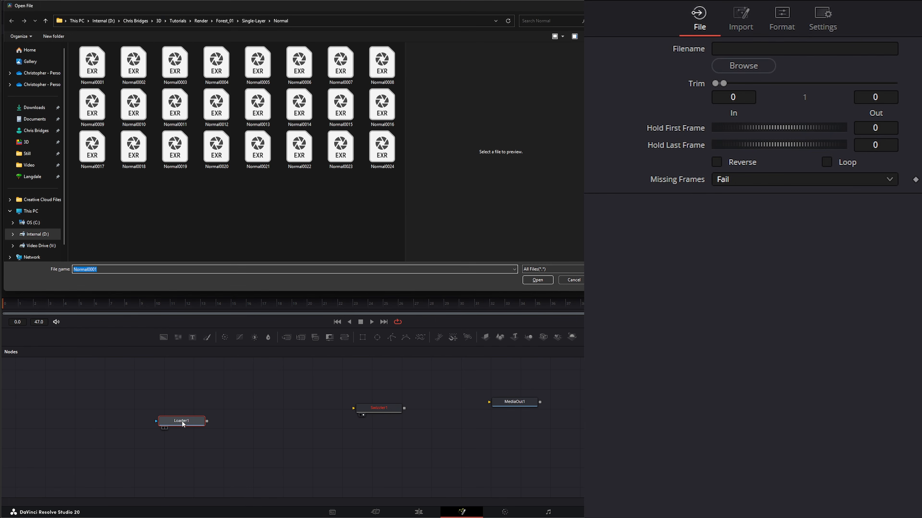
click(224, 21)
double_click(88, 58)
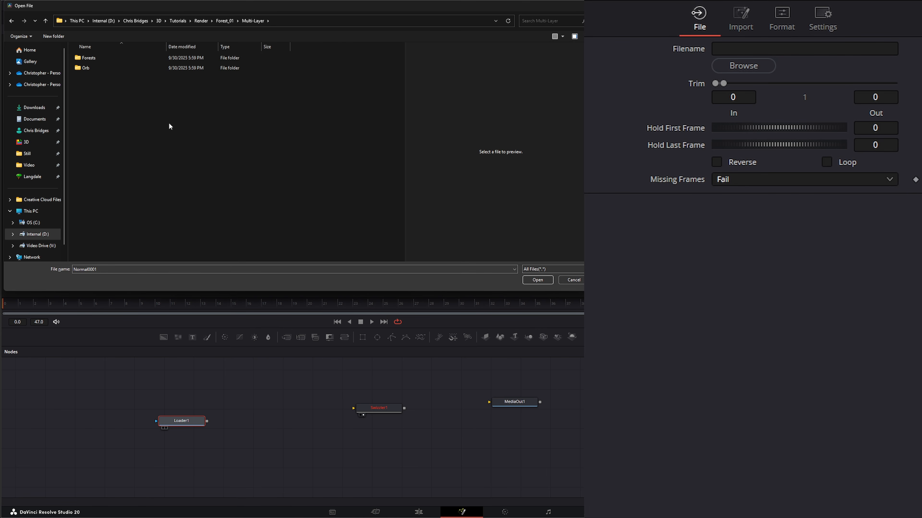
click(88, 61)
double_click(87, 61)
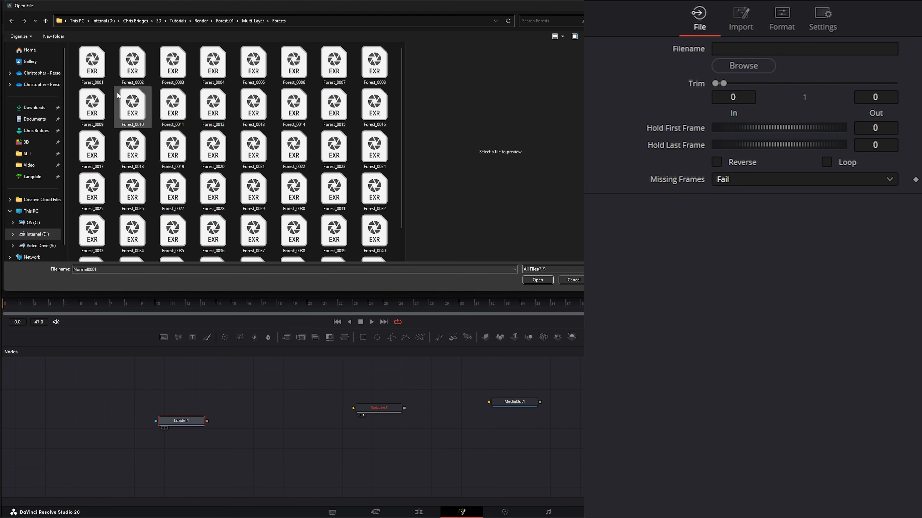
double_click(92, 63)
Step: Show the Loader in the viewer and line its node up with the Swizzler node
key(1)
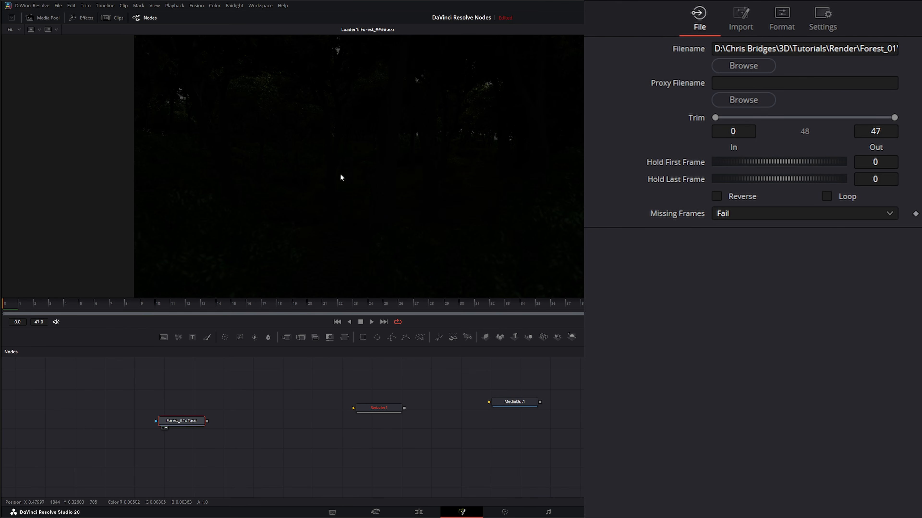
drag(181, 421, 200, 408)
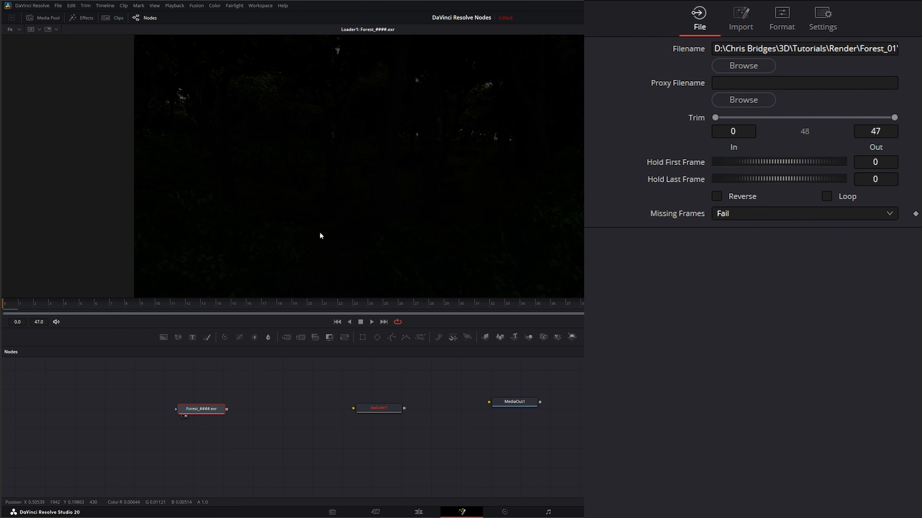
drag(226, 409, 282, 408)
drag(203, 409, 259, 409)
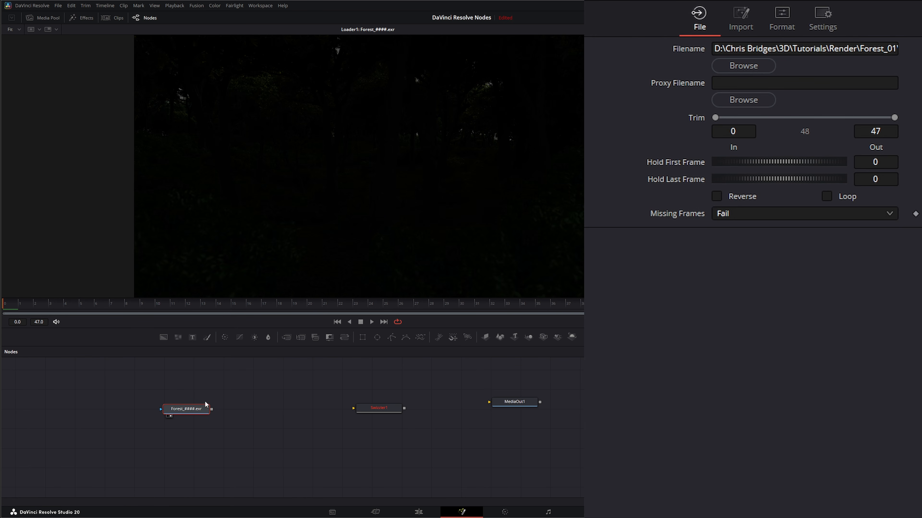
drag(198, 410, 206, 410)
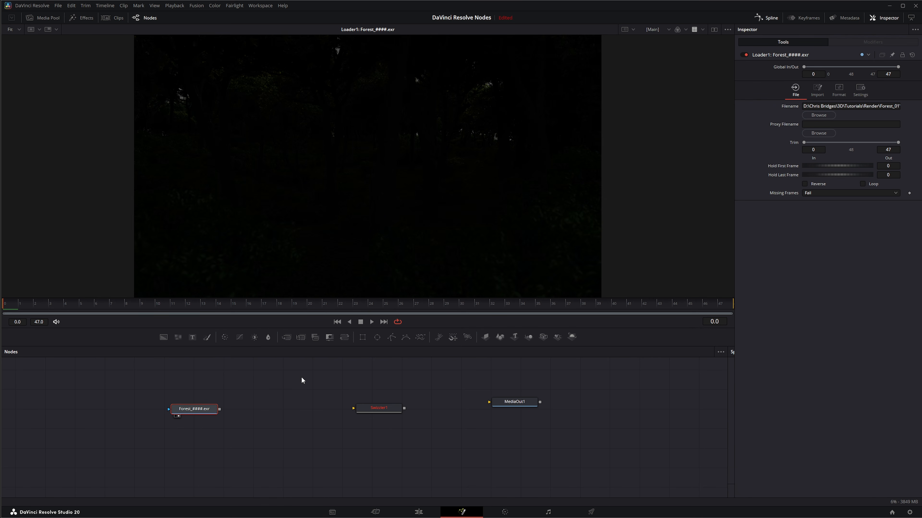
Step: Move the MediaOut1 node slightly to the right
drag(143, 386, 483, 448)
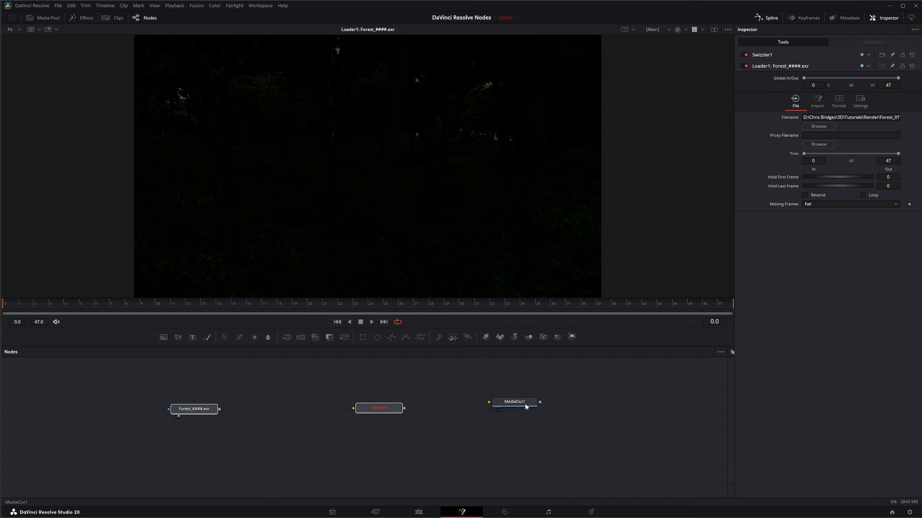
drag(513, 402, 530, 404)
Step: Select the Loader and set the viewer LUT to ACES Transform
click(205, 408)
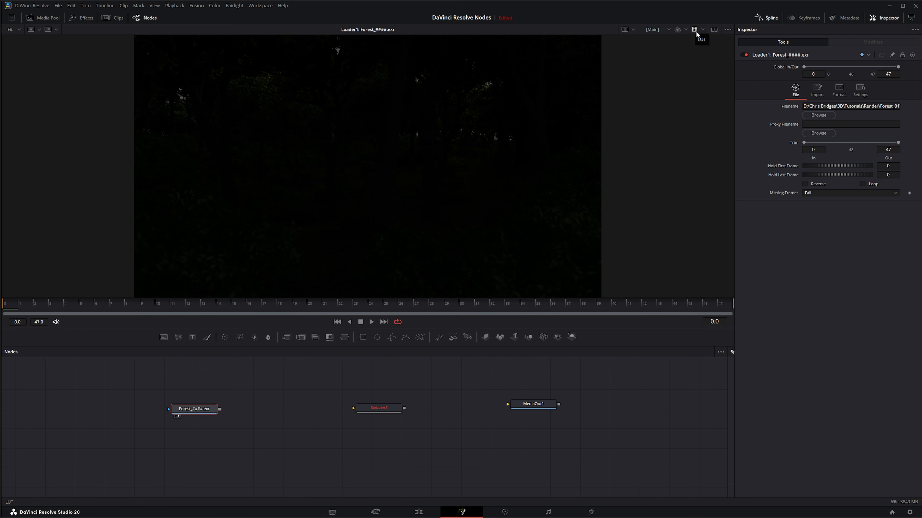
click(702, 30)
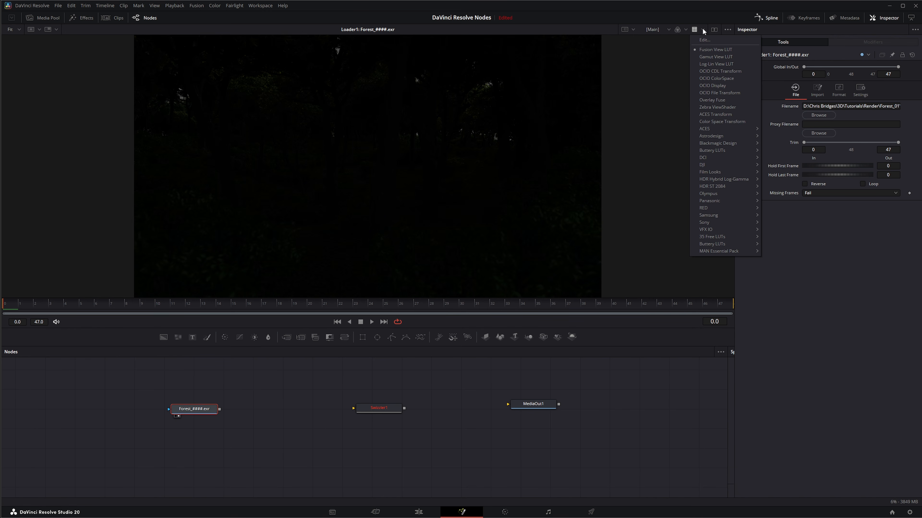
click(711, 114)
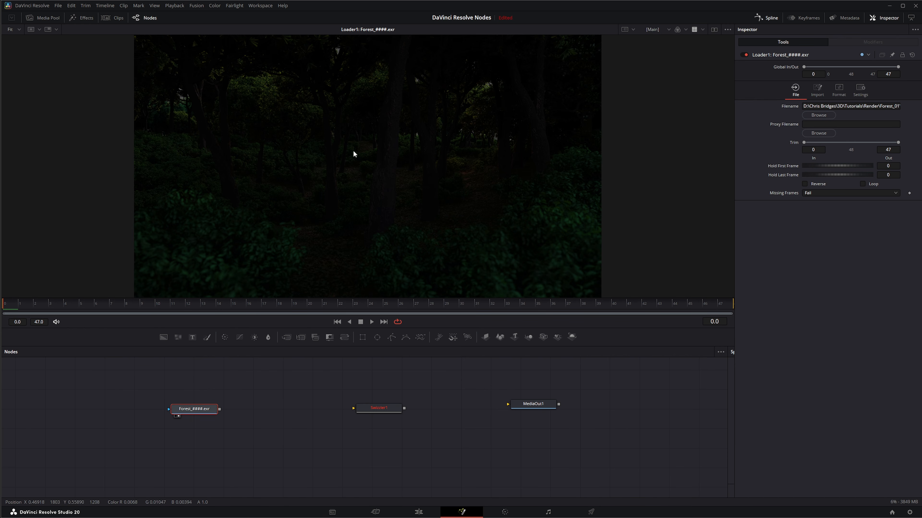
Step: Connect the Loader output to the Swizzler and the Swizzler to MediaOut1
drag(220, 409, 354, 401)
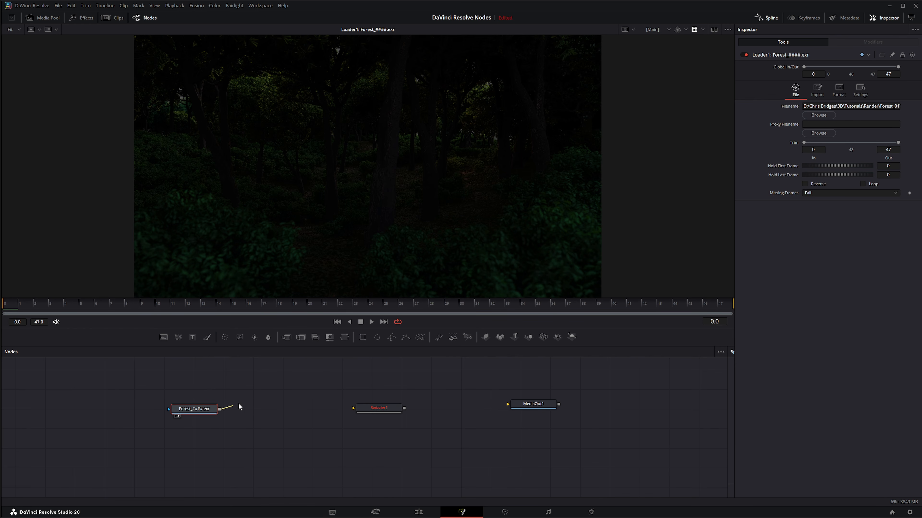
drag(219, 409, 508, 404)
click(530, 406)
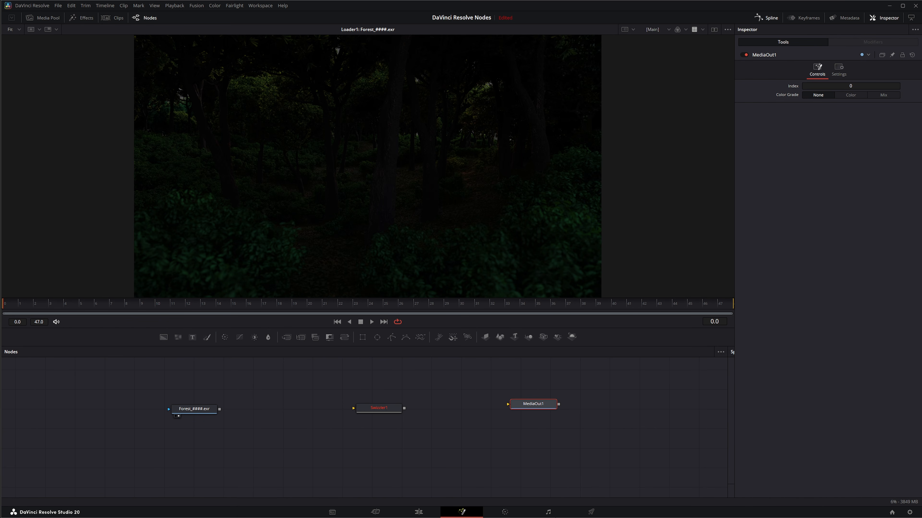
drag(220, 409, 427, 143)
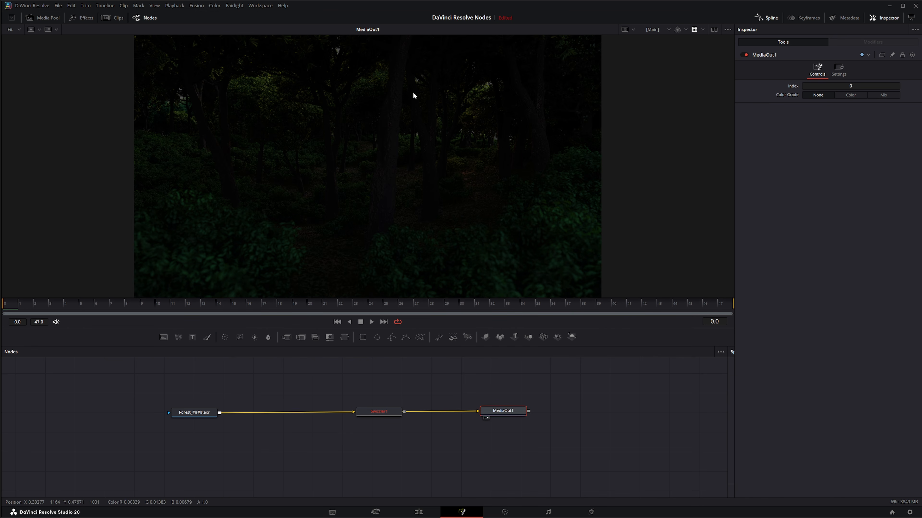
Step: Check the clip on the Edit page and return to the Fusion page
click(418, 512)
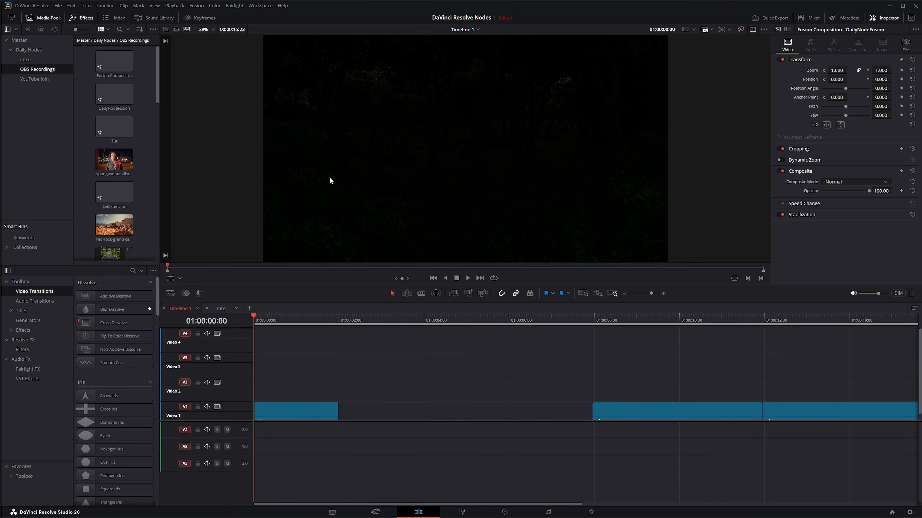
click(463, 512)
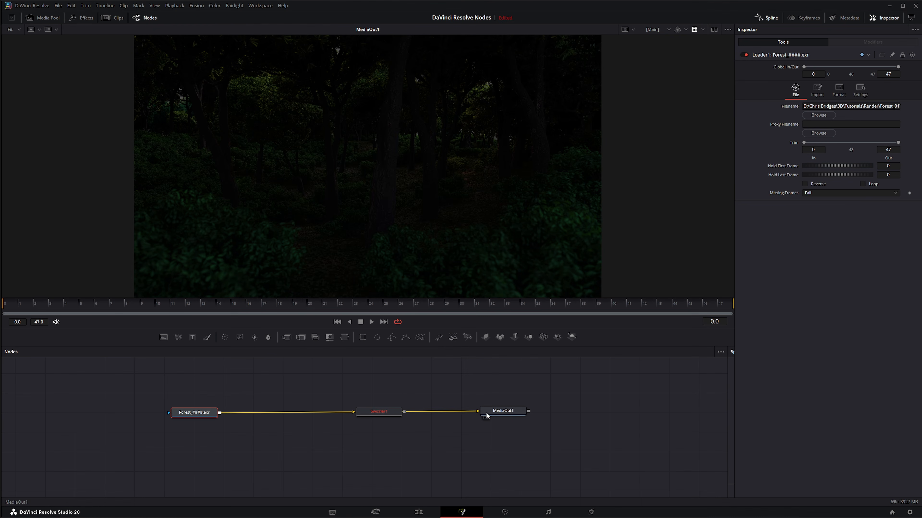
Step: Nudge the Loader node and show it in the viewer
click(395, 401)
click(188, 412)
drag(189, 412, 210, 412)
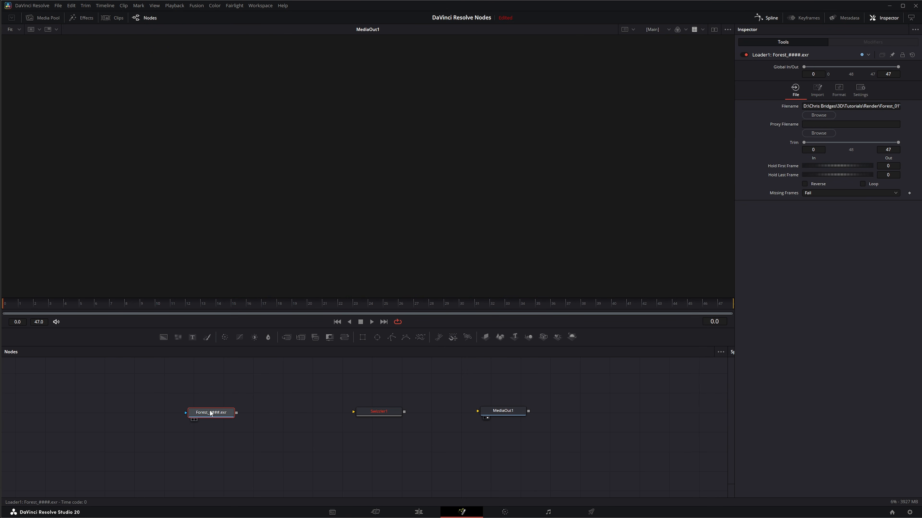
key(1)
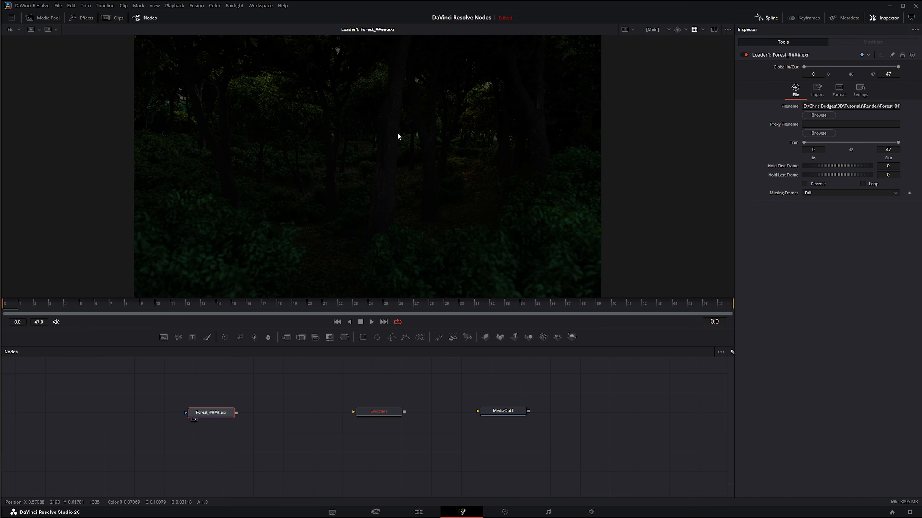
Step: Edit the viewer's ACES Transform LUT to ACES 2.0 with an ACEScg - CSC input transform
click(703, 30)
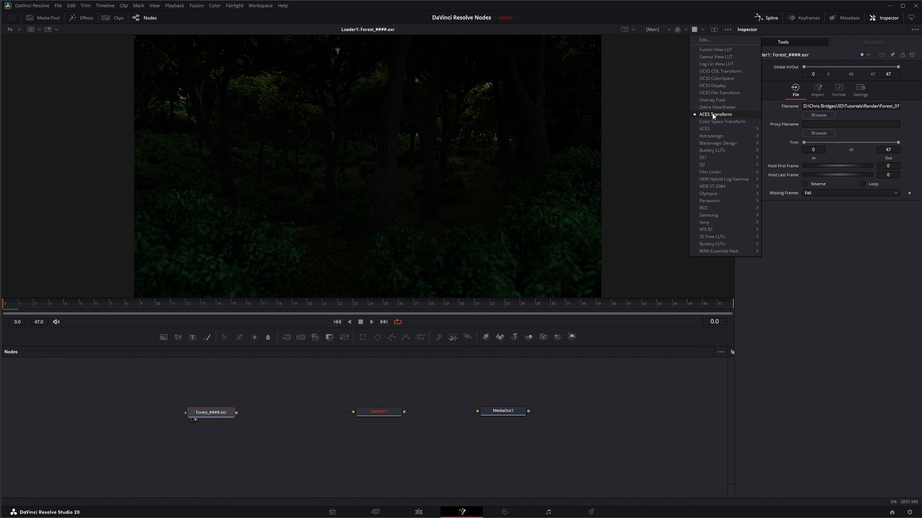
click(708, 40)
drag(479, 246, 373, 151)
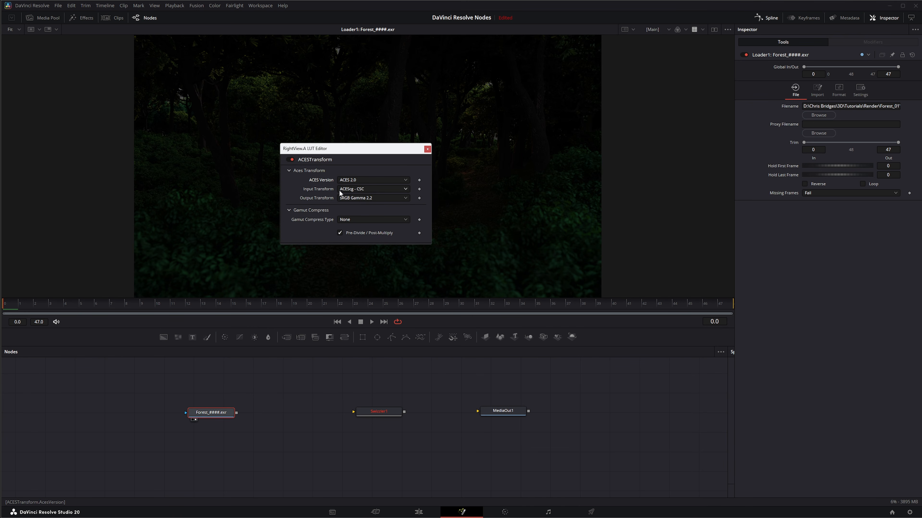
click(367, 180)
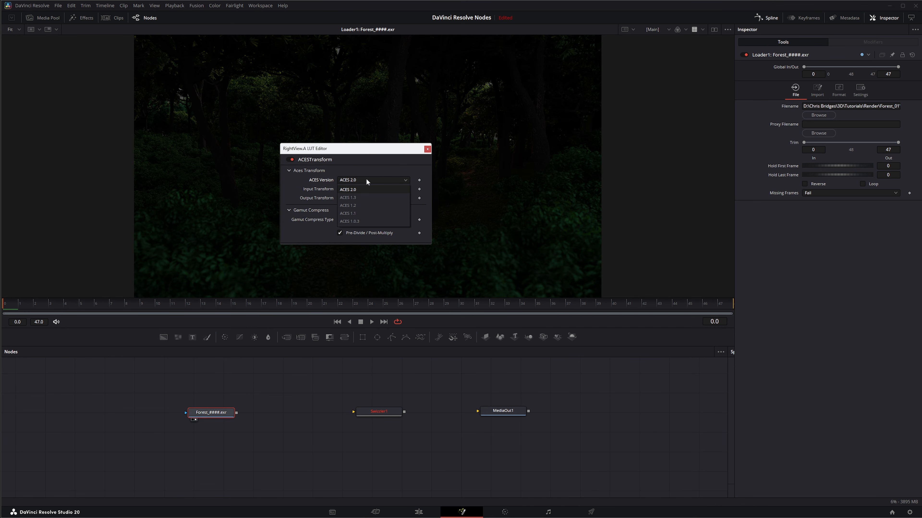
click(357, 189)
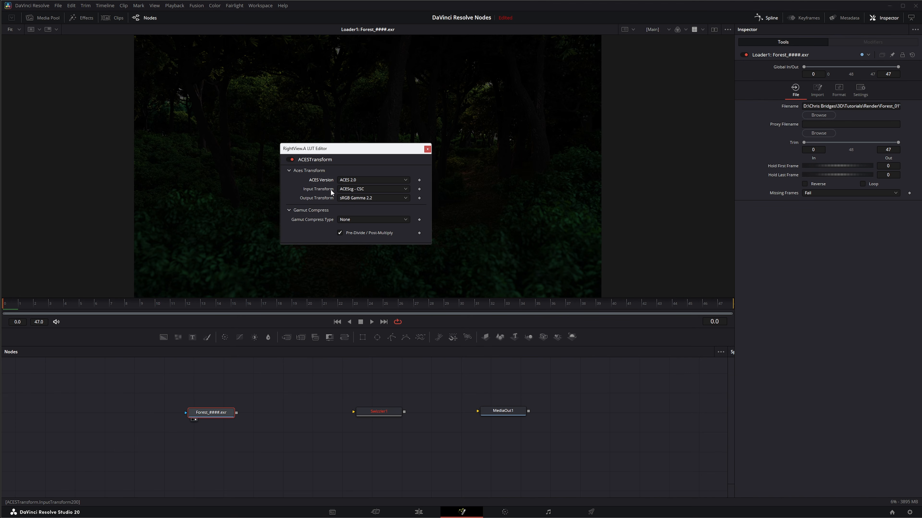
click(358, 189)
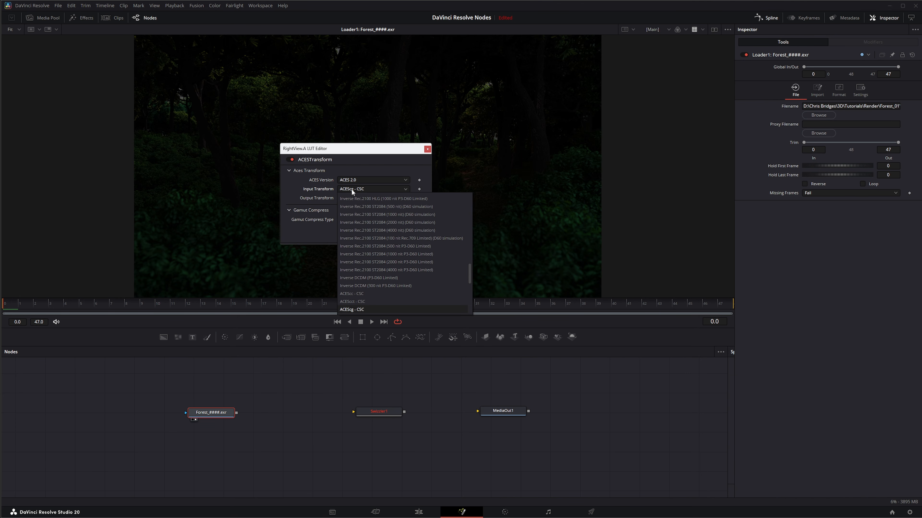
click(359, 309)
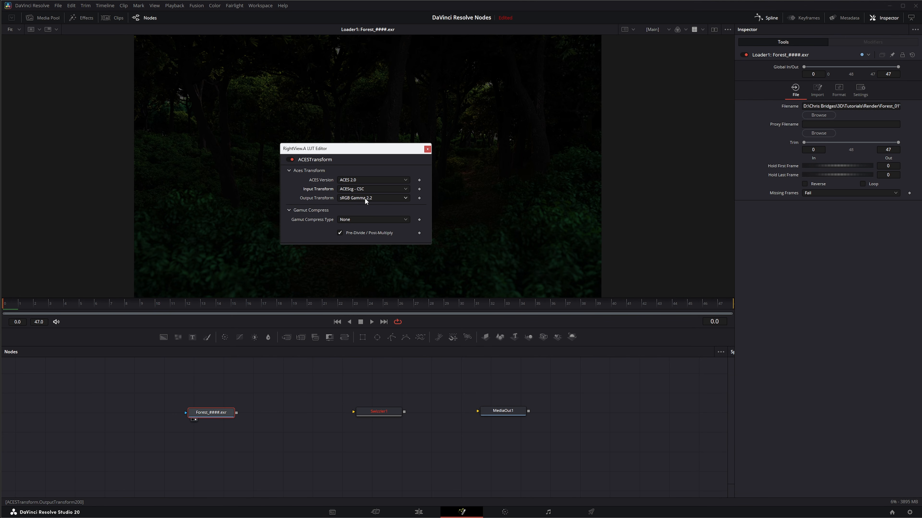
click(427, 149)
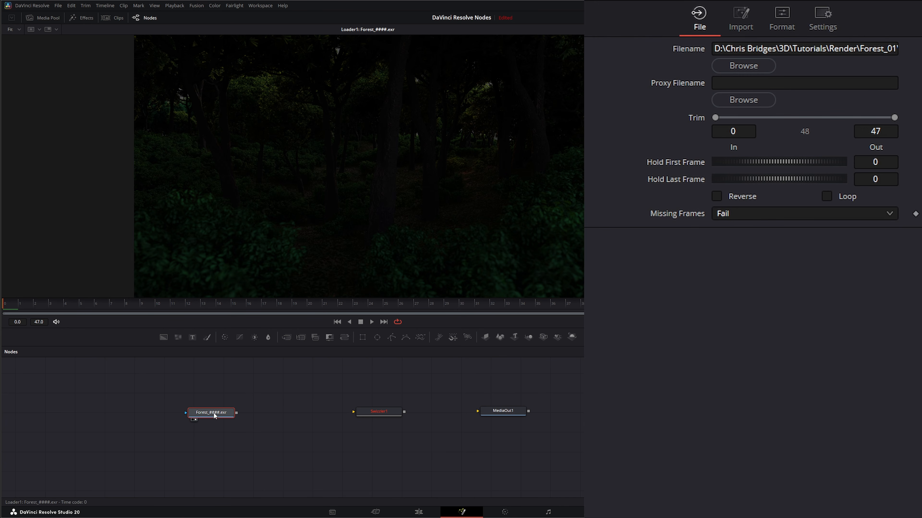
right_click(261, 95)
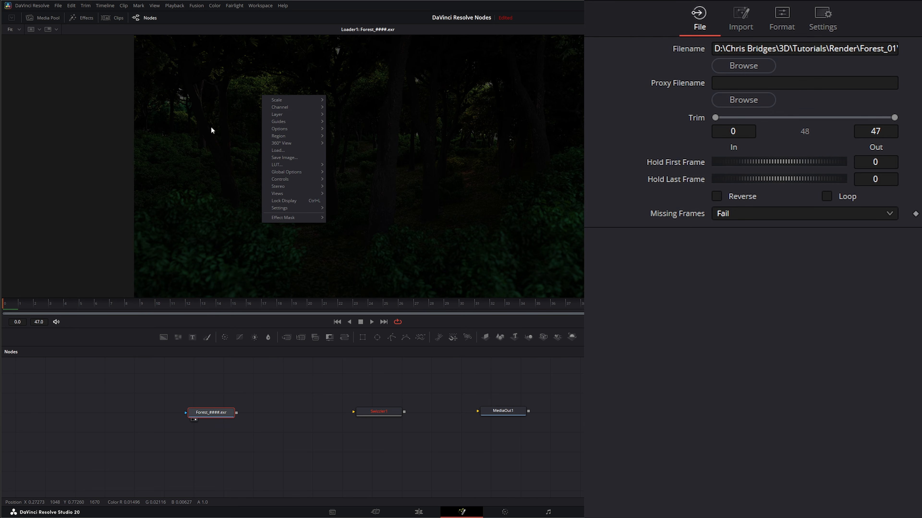
mouse_move(285, 116)
mouse_move(362, 415)
mouse_down()
mouse_move(319, 412)
mouse_move(353, 418)
mouse_up()
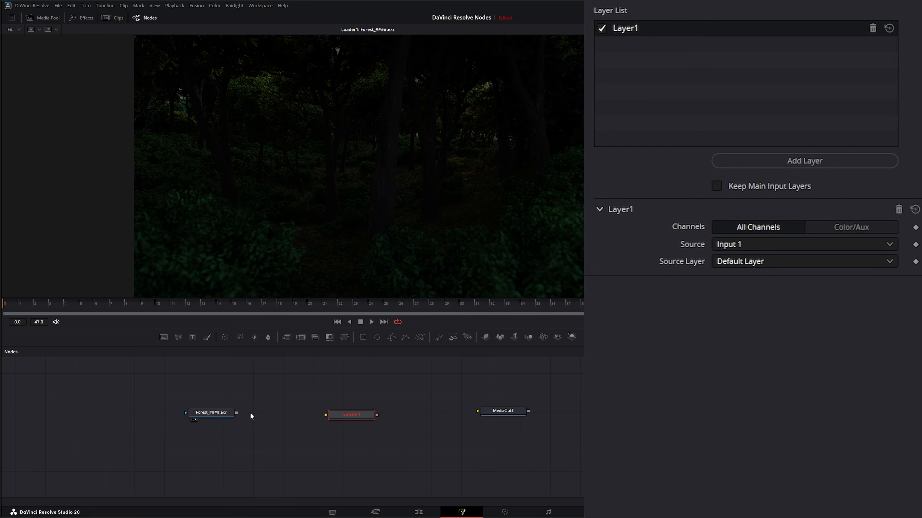
Step: Open the Loader's Format settings and expand its Channels section
click(225, 414)
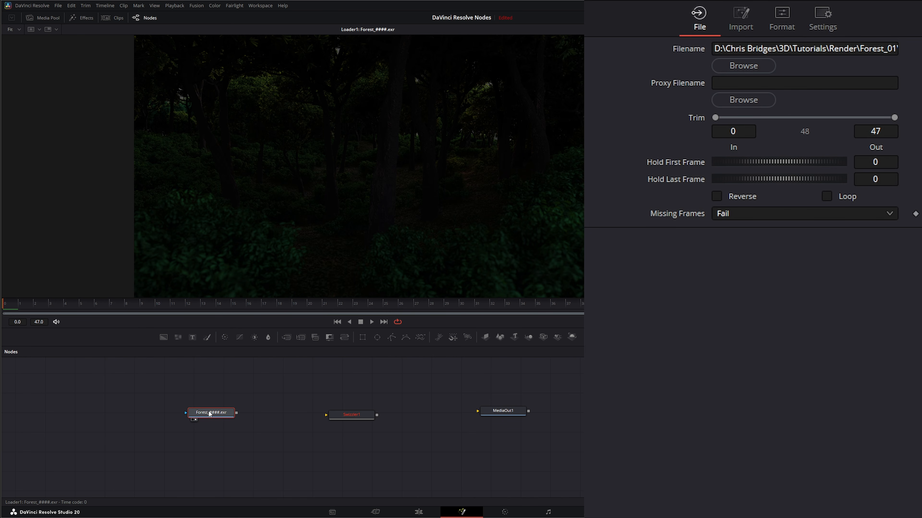
click(782, 20)
click(599, 74)
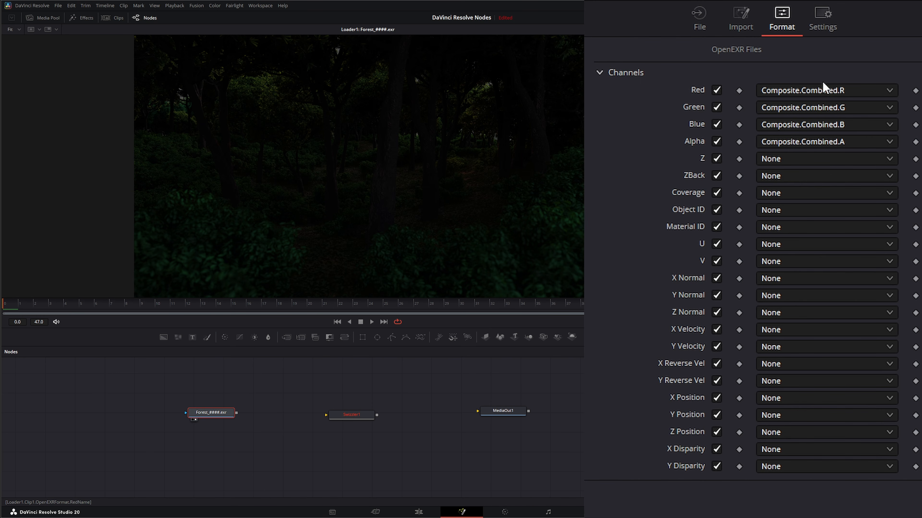
Step: Map the Loader's Red, Green, Blue and Alpha channels to Forest.Combined.R, G, B and A
click(788, 91)
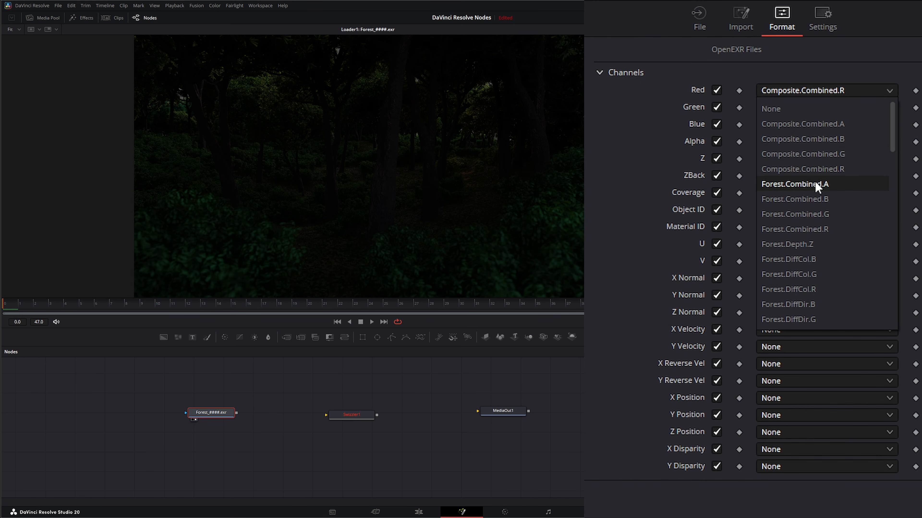
click(802, 229)
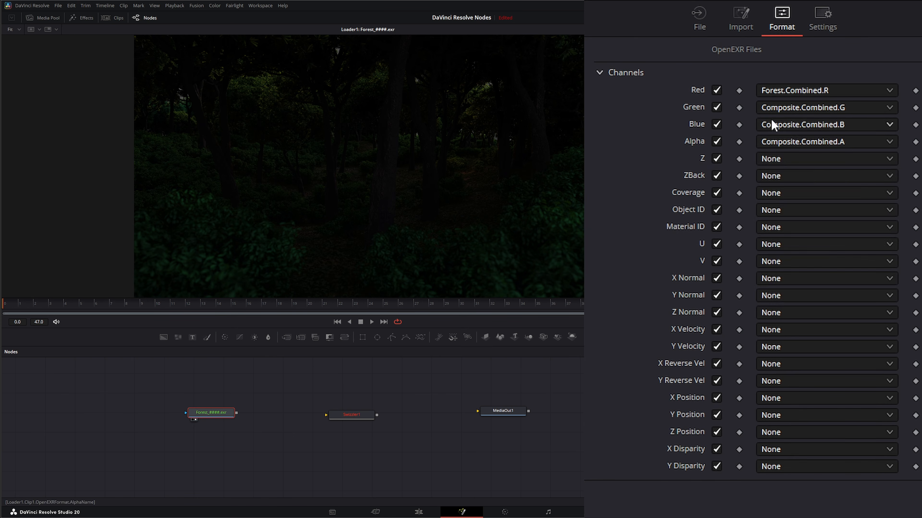
click(784, 108)
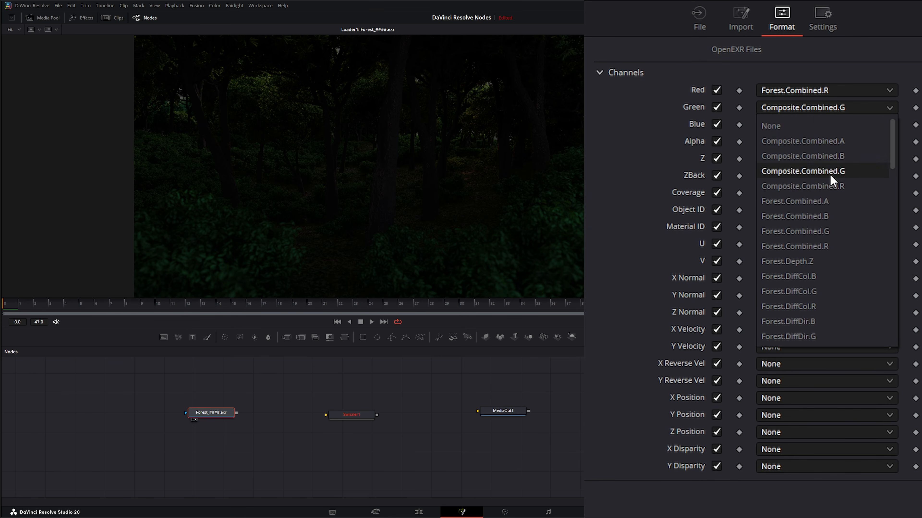
click(816, 232)
click(788, 125)
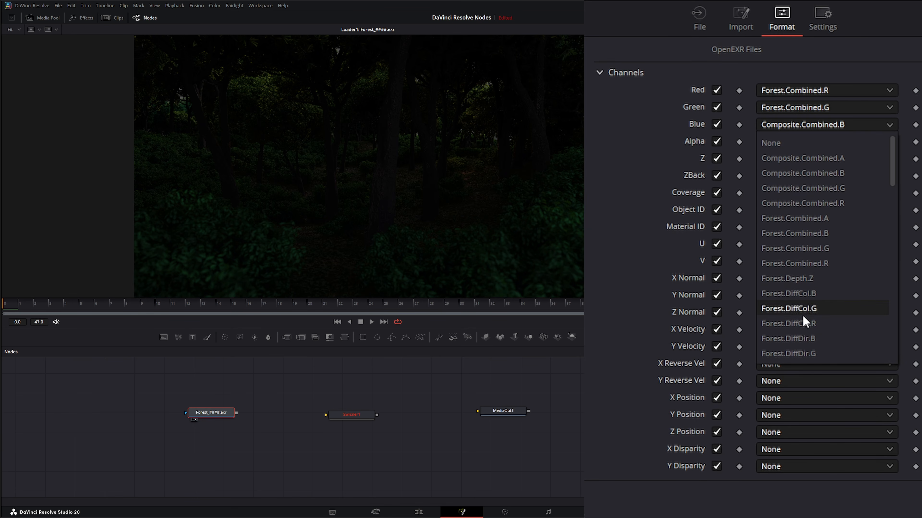
click(814, 236)
click(788, 142)
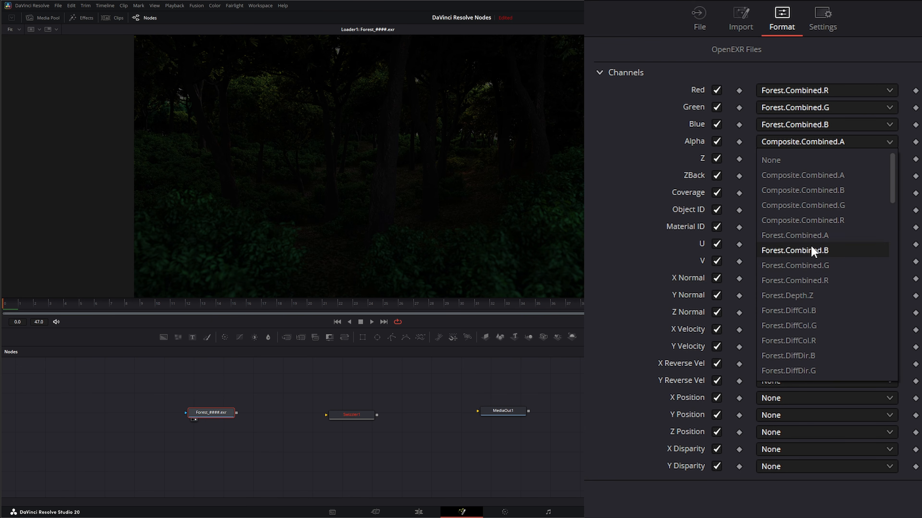
click(804, 236)
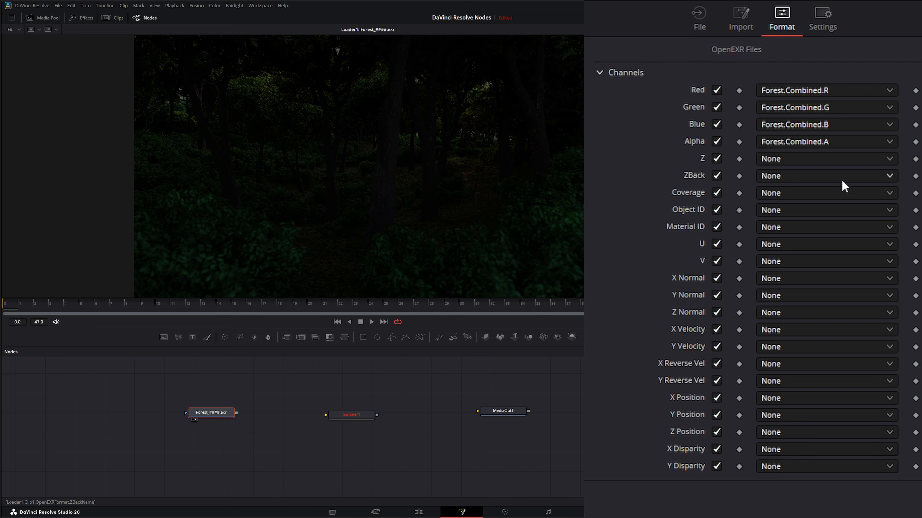
Step: Map the Z channel to Forest.Depth.Z and disable the ZBack, Coverage, Object ID, Material ID, U and V channels
click(784, 159)
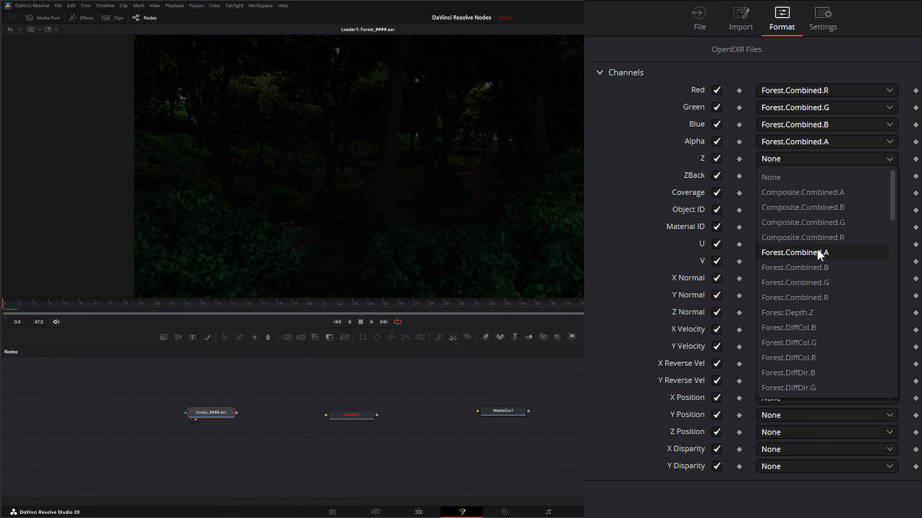
click(797, 313)
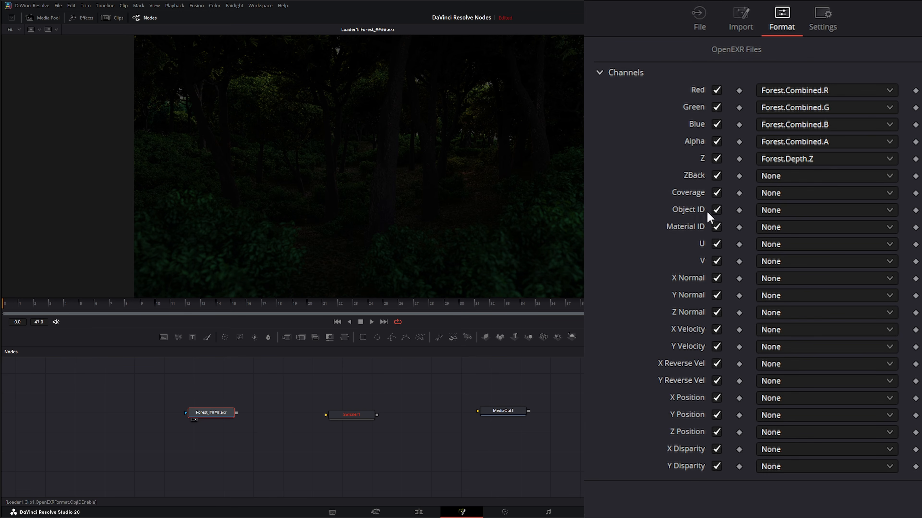
click(717, 175)
click(717, 192)
click(717, 209)
click(717, 227)
click(716, 243)
click(717, 261)
Step: Map X, Y and Z Normal to Forest.Normal.X, Forest.Normal.Y and Forest.Normal.Z
click(777, 282)
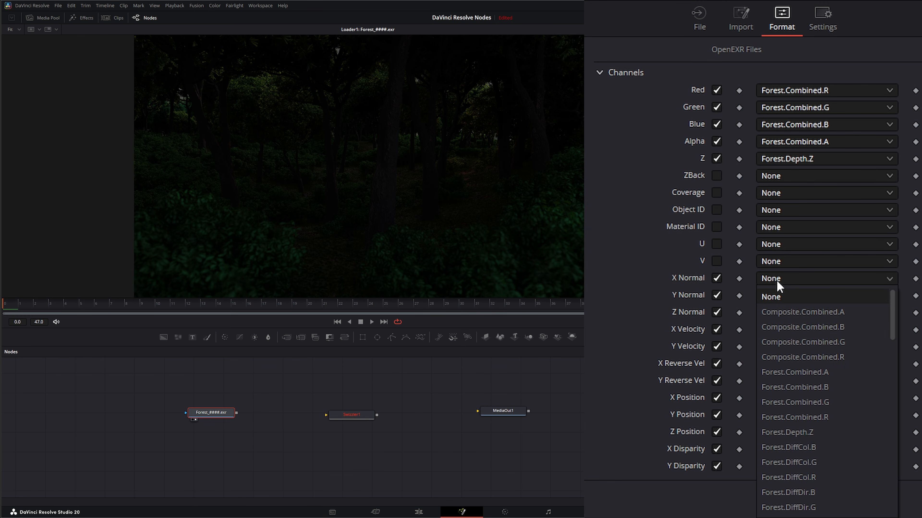
scroll(826, 454, down, 1)
scroll(823, 455, down, 3)
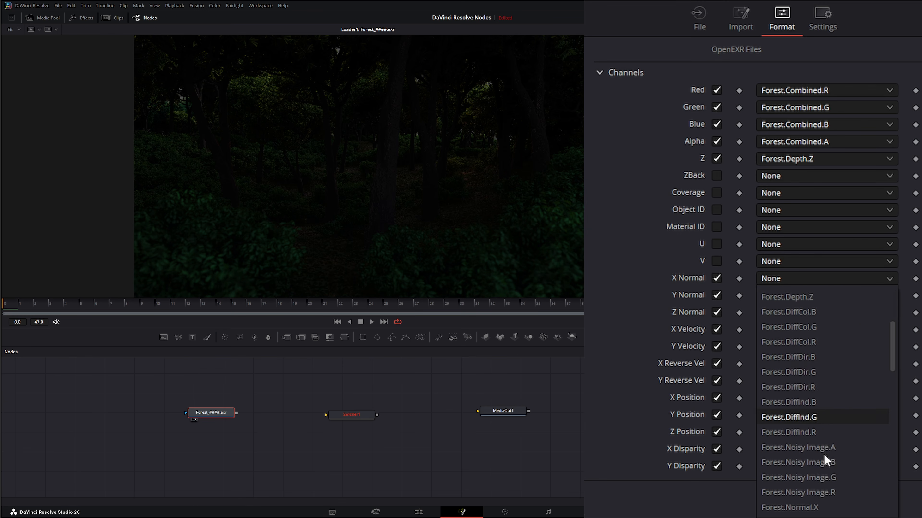
click(818, 420)
click(773, 295)
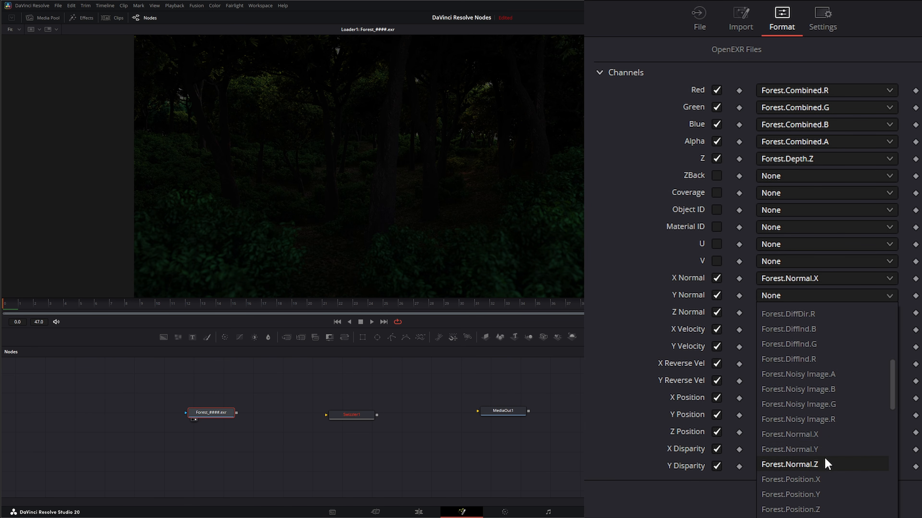
click(816, 450)
click(775, 313)
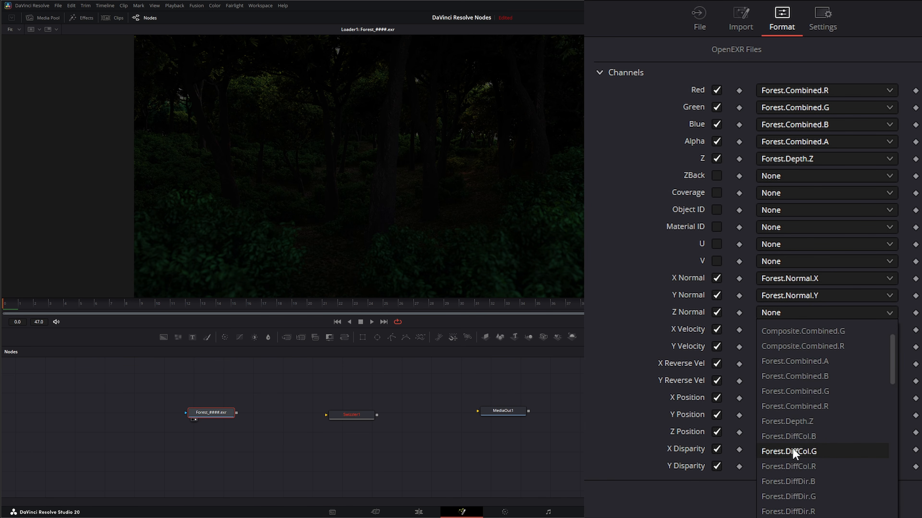
scroll(798, 472, down, 5)
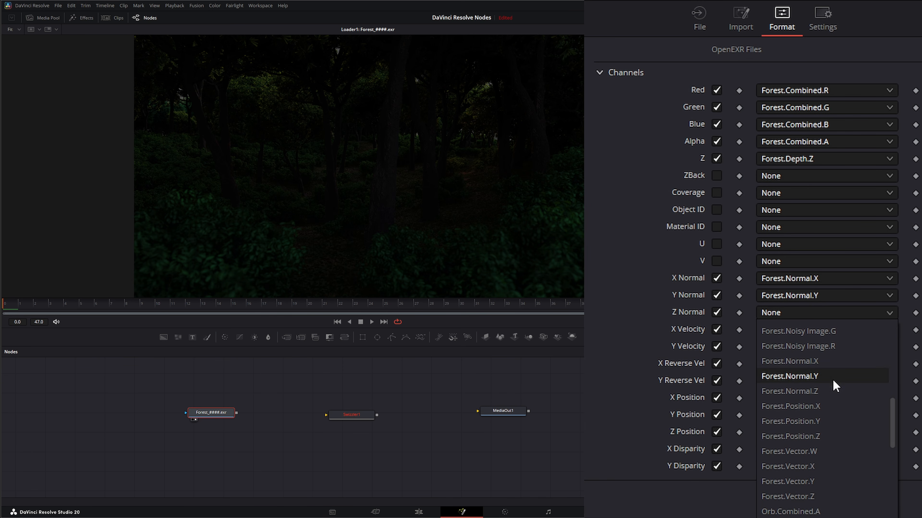
click(819, 392)
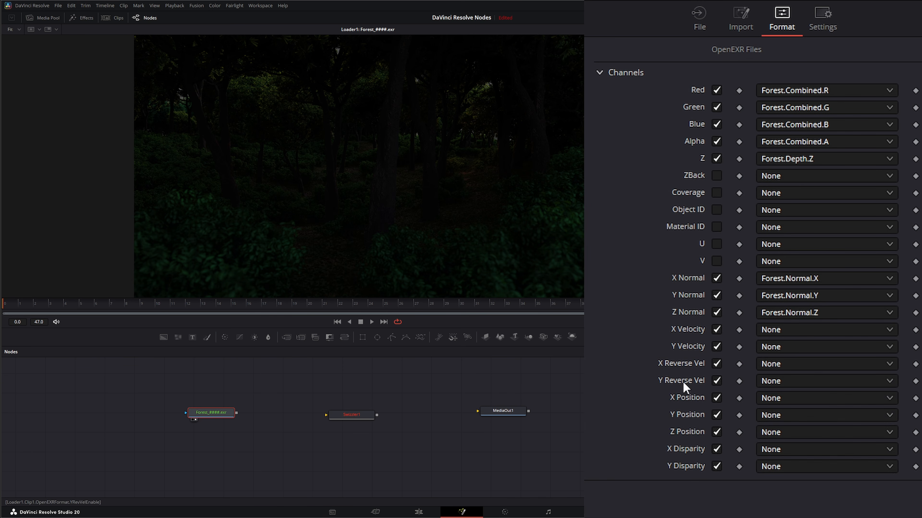
Step: Map X and Y Velocity to Forest.Vector.X and Forest.Vector.Y, and disable both Reverse Vel channels
click(772, 333)
scroll(802, 455, down, 5)
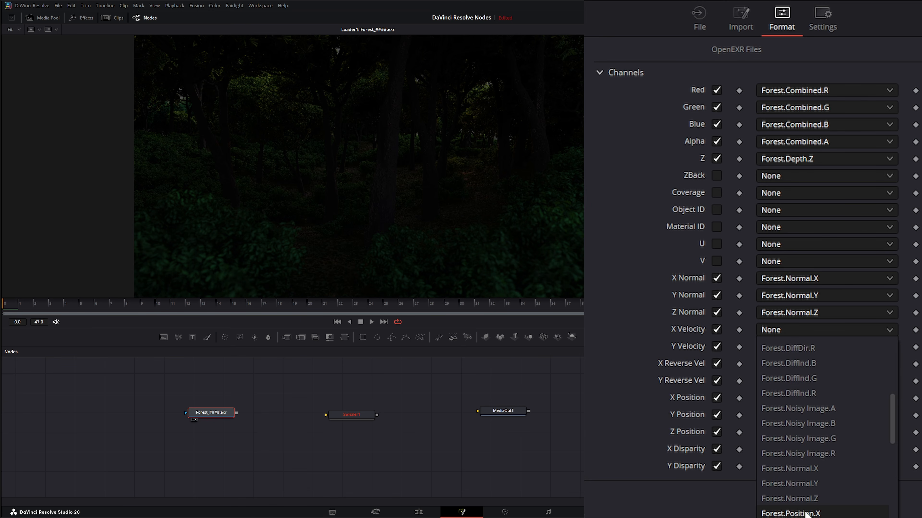
click(822, 485)
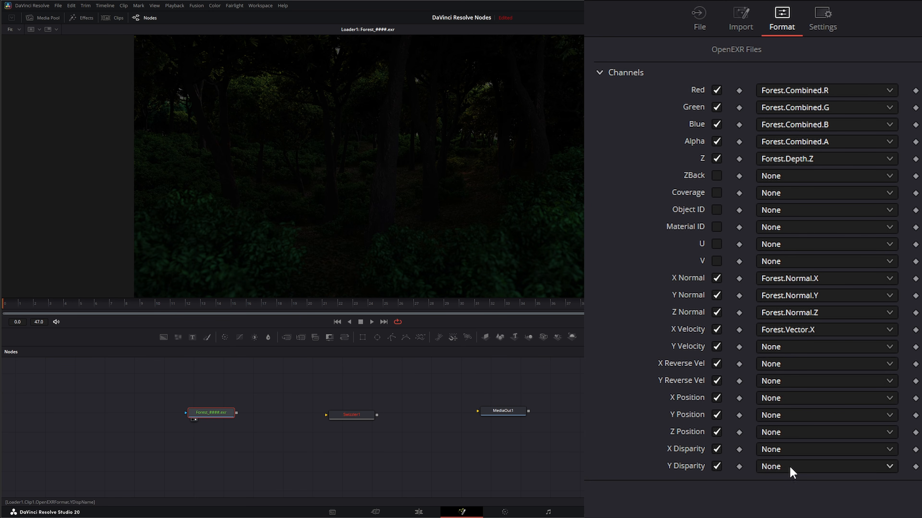
click(776, 347)
scroll(822, 501, down, 5)
click(820, 514)
click(716, 364)
click(716, 381)
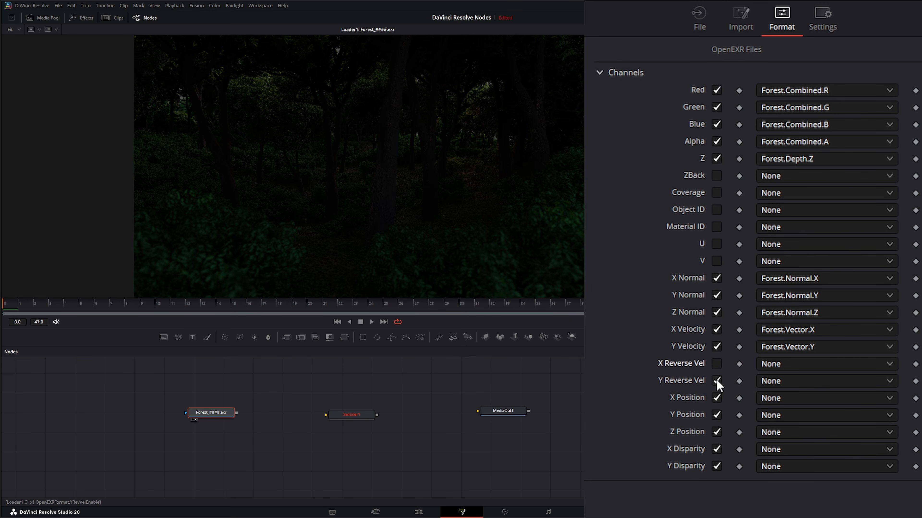
Step: Map X, Y and Z Position to Forest.Position.X, Y and Z, and disable both Disparity channels
click(792, 401)
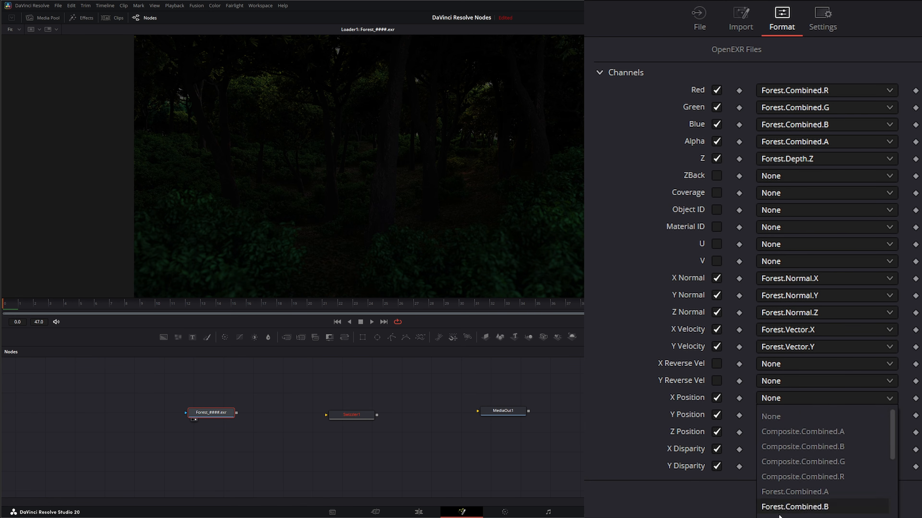
scroll(798, 506, down, 5)
scroll(808, 464, down, 5)
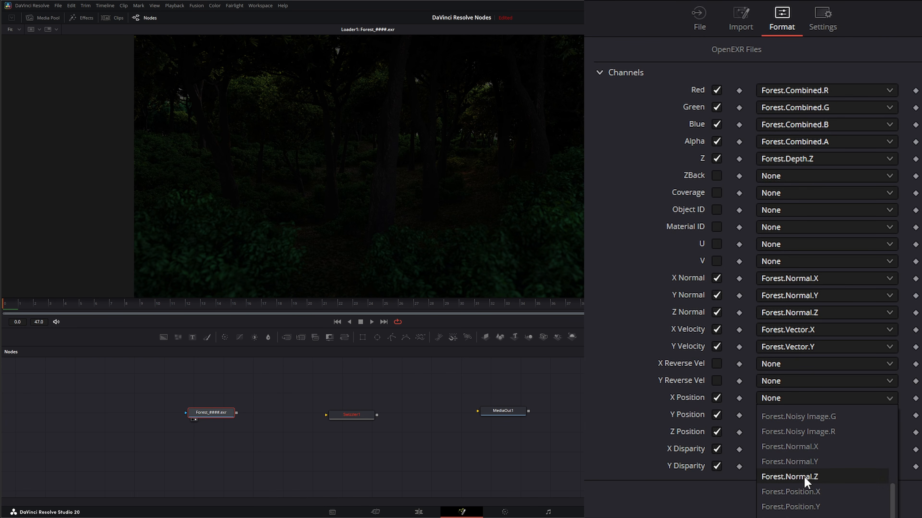
click(804, 492)
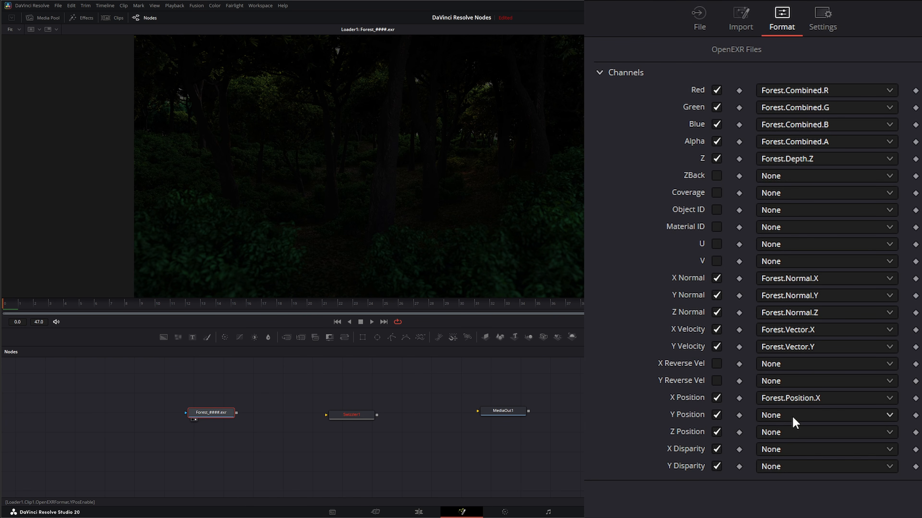
click(784, 416)
scroll(816, 472, down, 10)
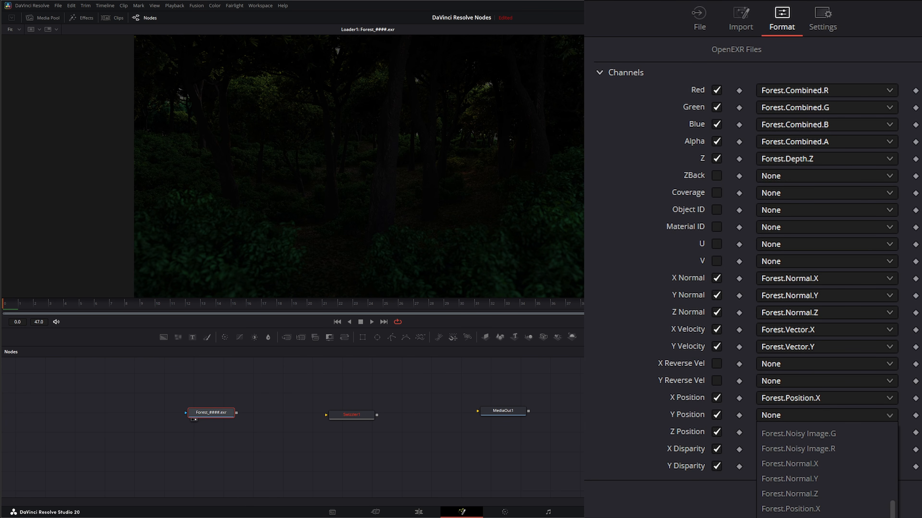
click(791, 510)
click(776, 434)
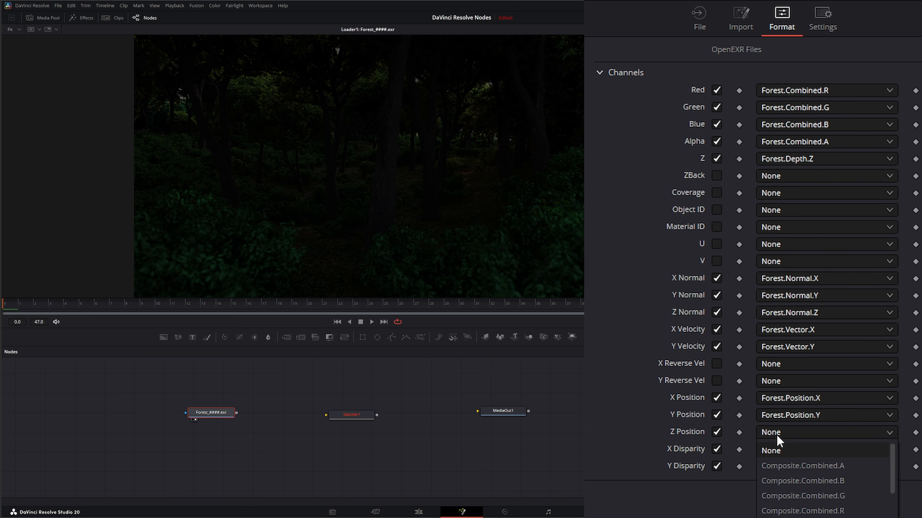
scroll(824, 479, down, 5)
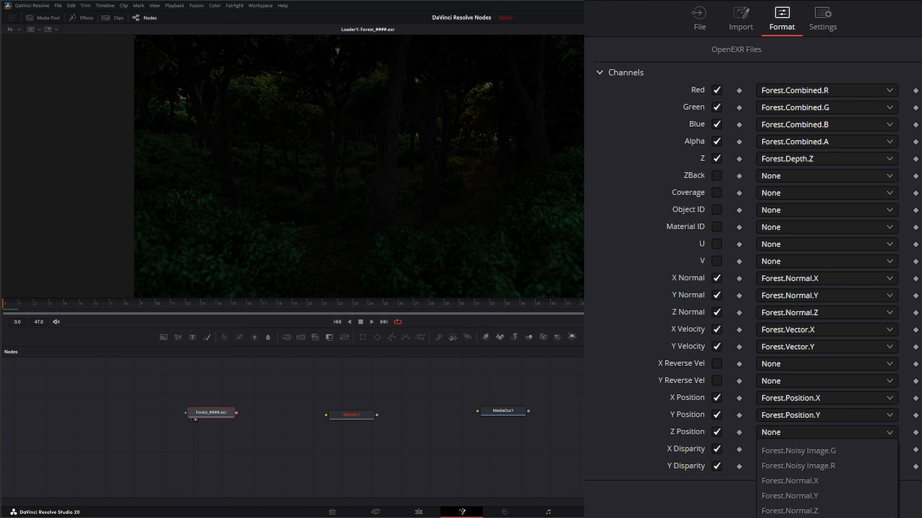
click(791, 517)
click(716, 450)
click(716, 466)
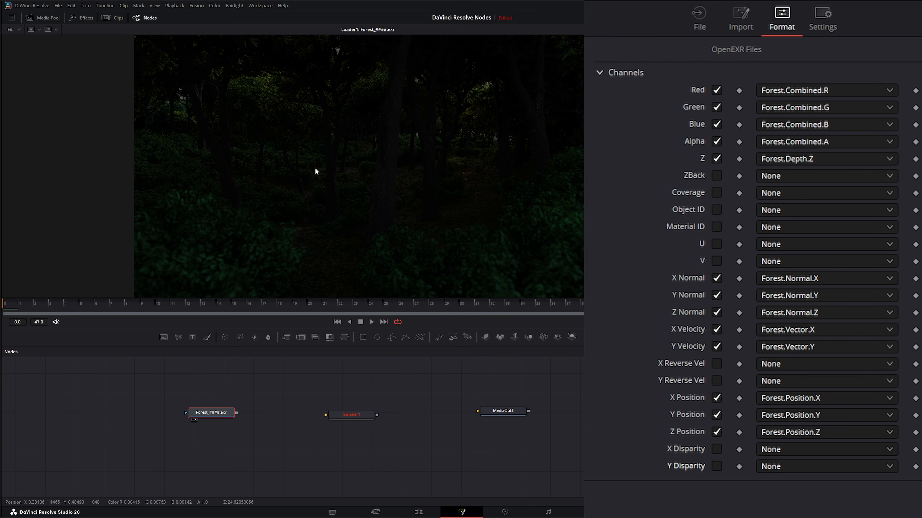
right_click(203, 130)
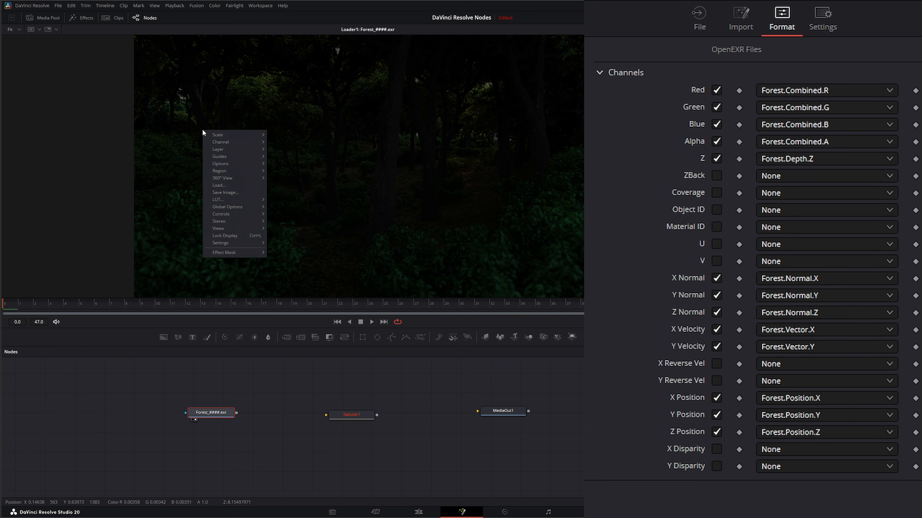
mouse_move(220, 145)
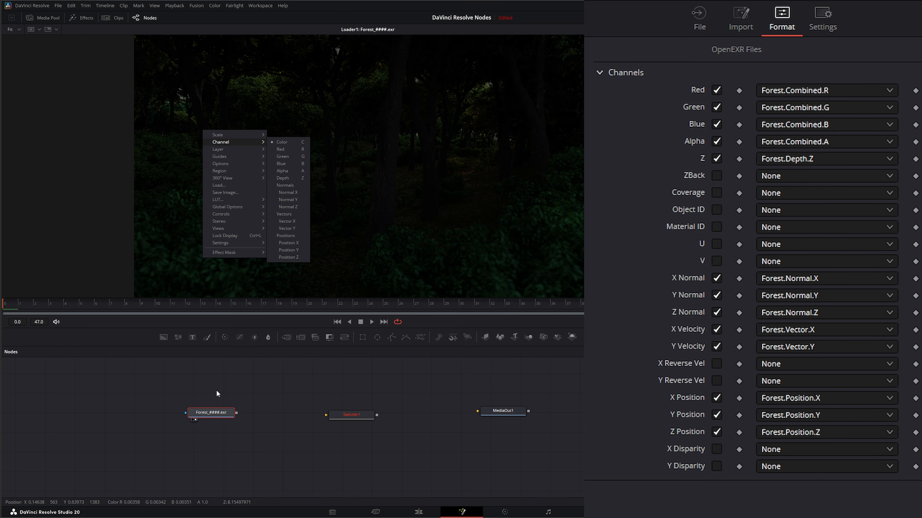
Step: Connect the Loader's output into the Swizzler node and show the Swizzler in the viewer
drag(351, 415, 313, 416)
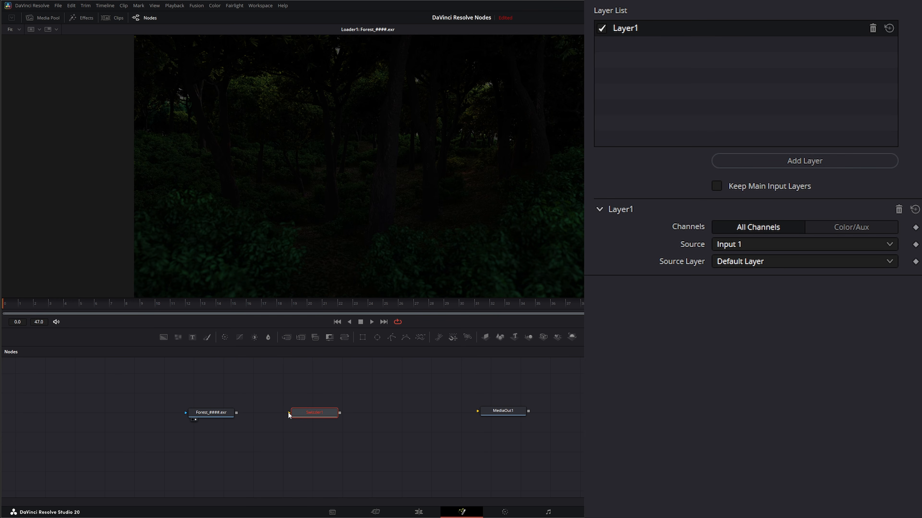
mouse_move(289, 414)
mouse_down()
mouse_move(270, 416)
mouse_move(262, 387)
mouse_move(269, 424)
mouse_move(255, 403)
mouse_move(281, 417)
mouse_up()
drag(236, 412, 320, 409)
key(1)
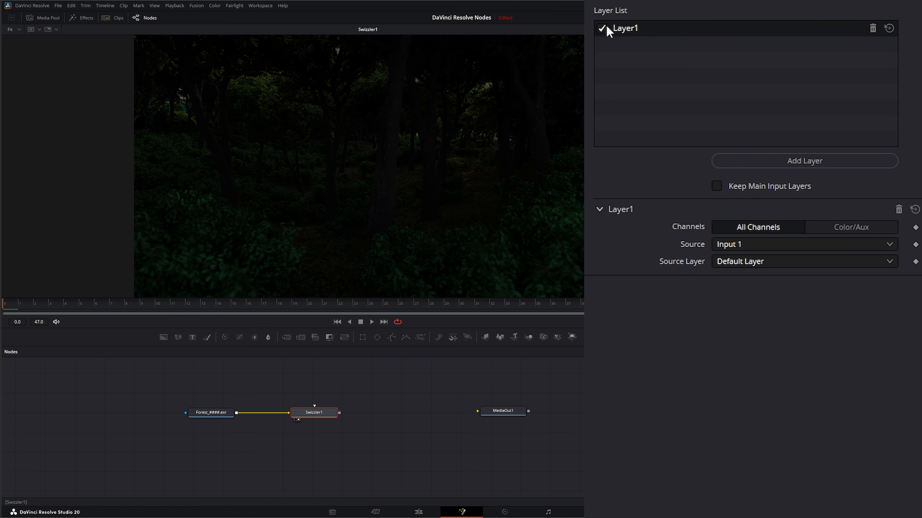
Step: Rename the Swizzler's Layer1 to Forest
double_click(631, 34)
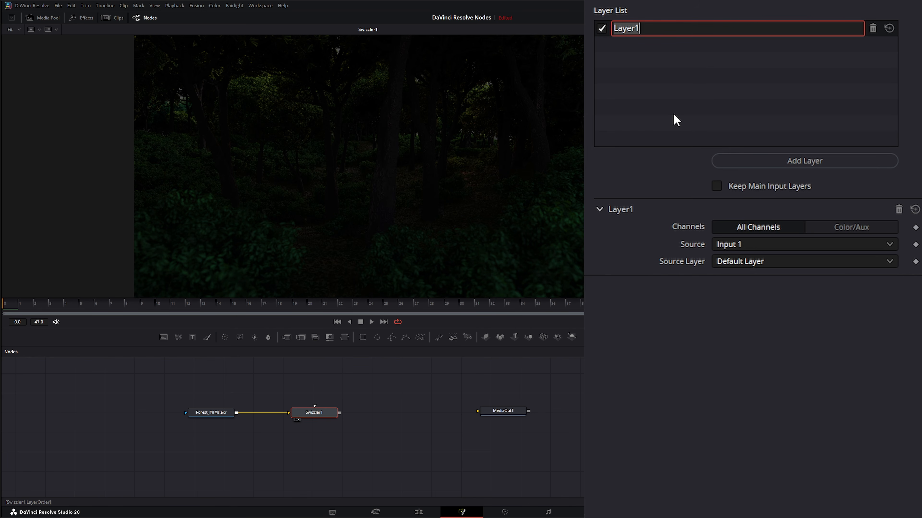
text(Forest)
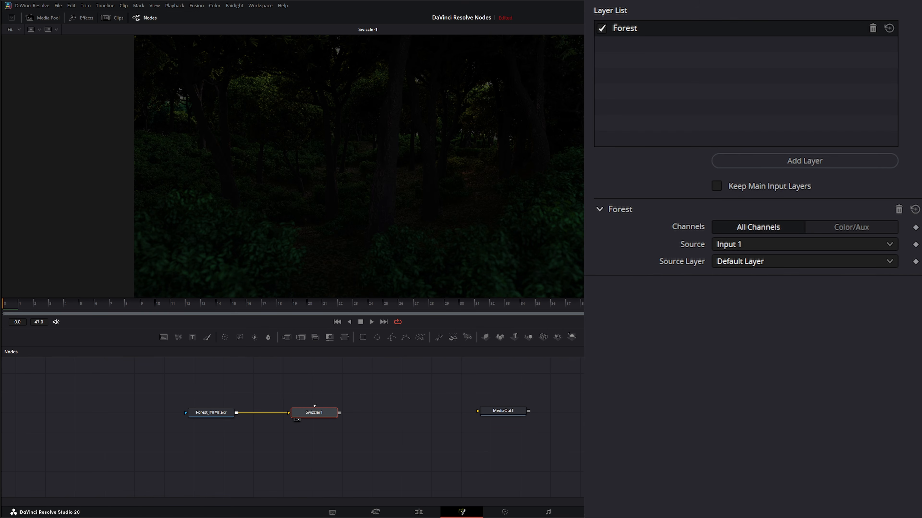
drag(339, 413, 387, 417)
click(718, 188)
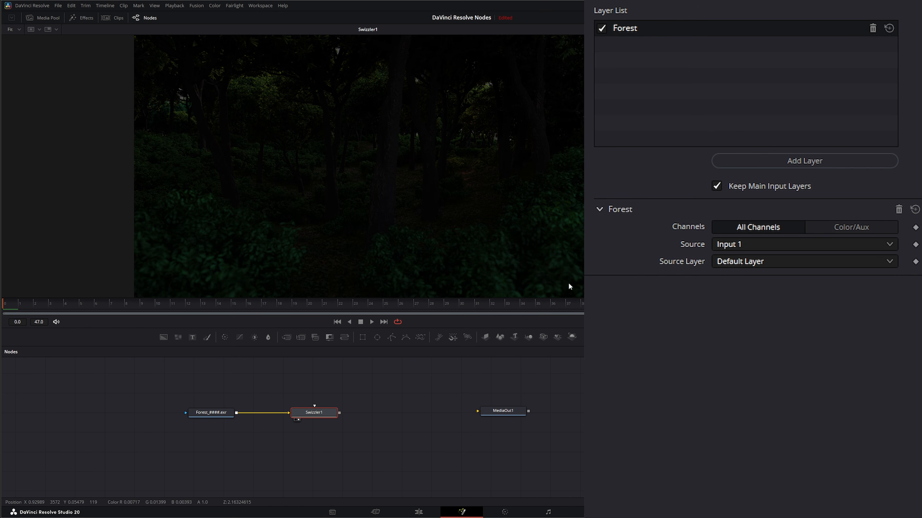
click(716, 187)
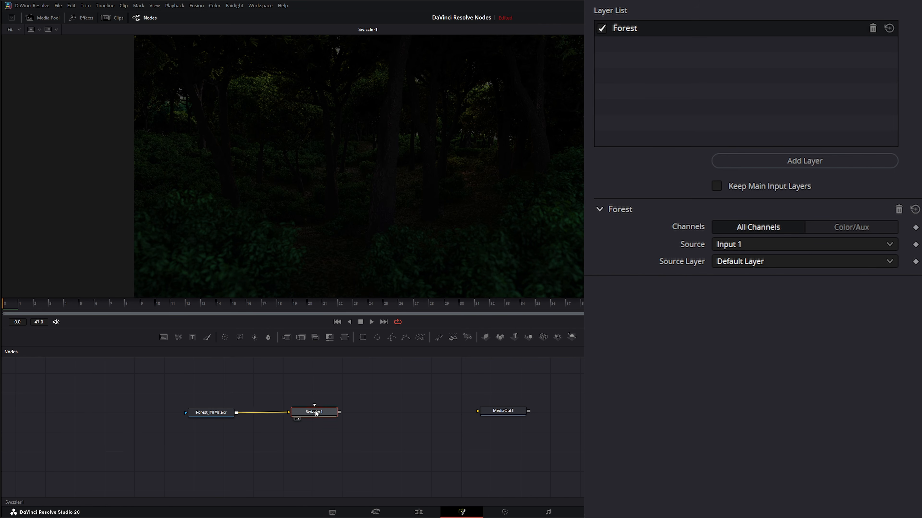
Step: Set the Forest layer's Channels mode to Color/Aux
right_click(257, 149)
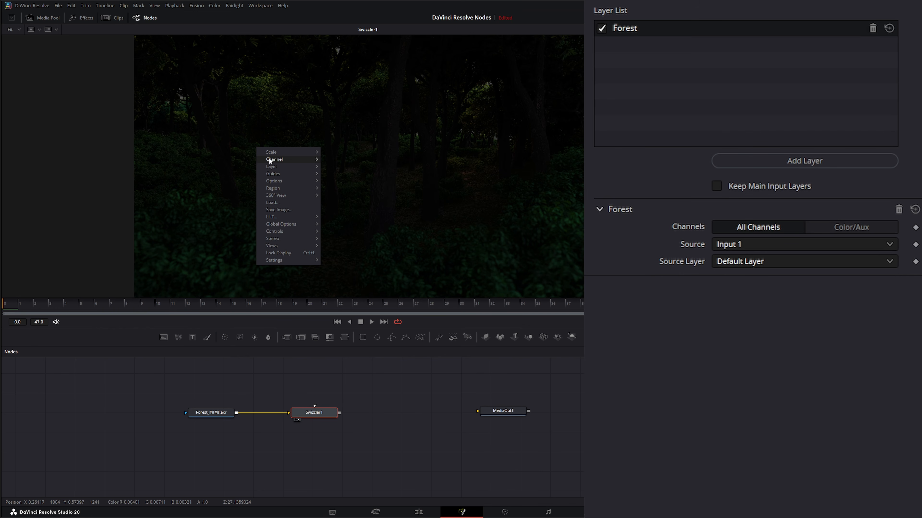
mouse_move(275, 162)
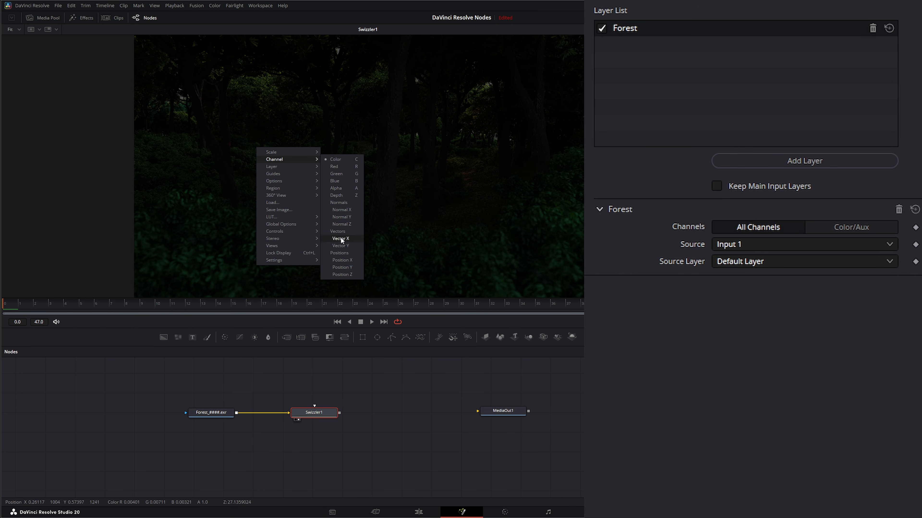
click(697, 351)
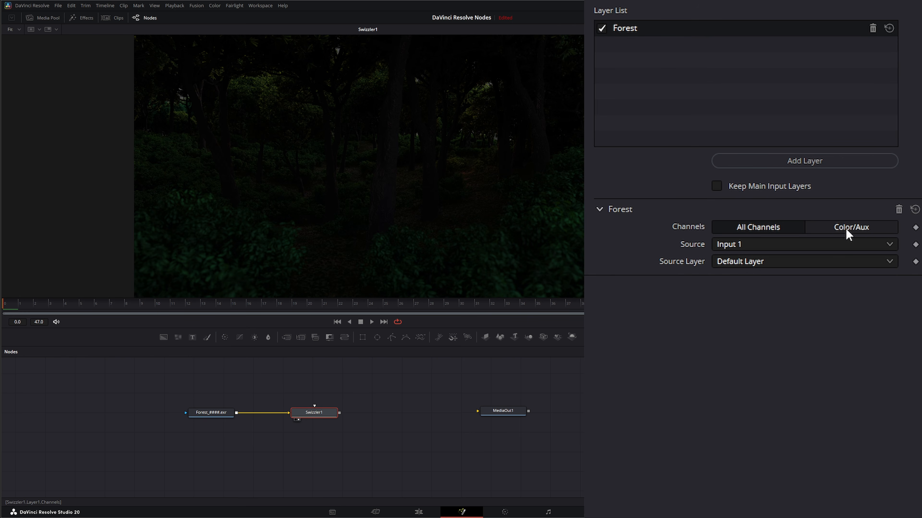
click(860, 229)
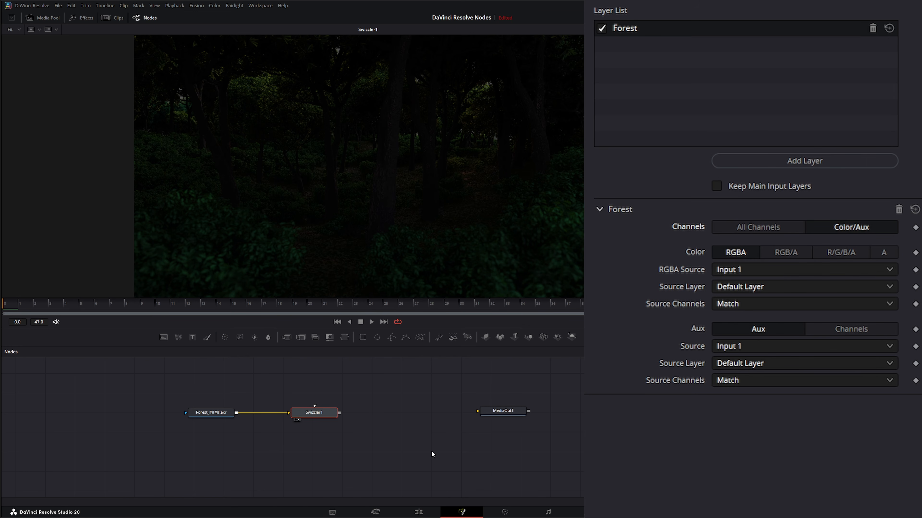
Step: Switch the Forest layer's Channels mode to All Channels and set its Source Layer to [Main]
click(757, 228)
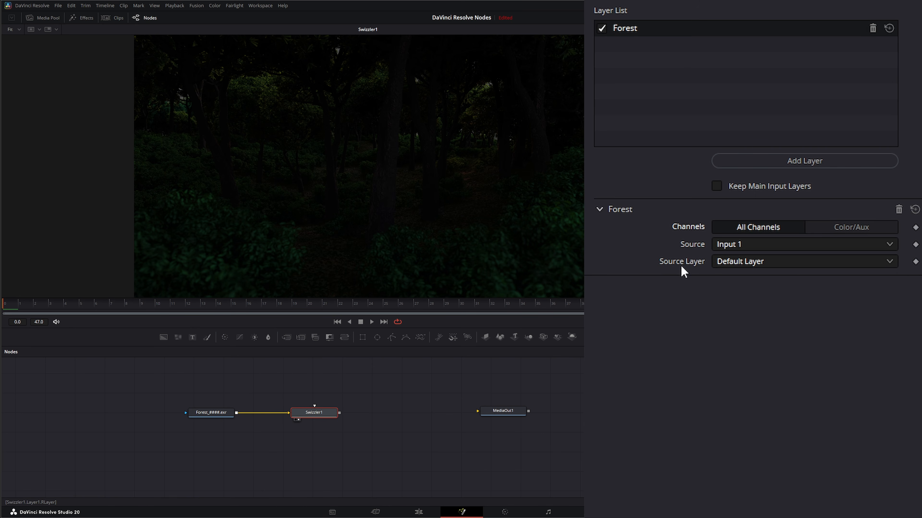
click(748, 267)
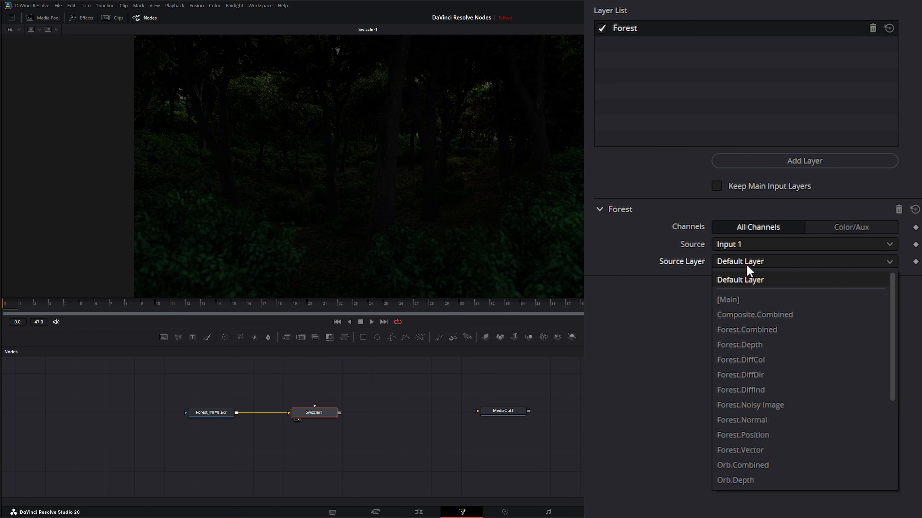
click(748, 303)
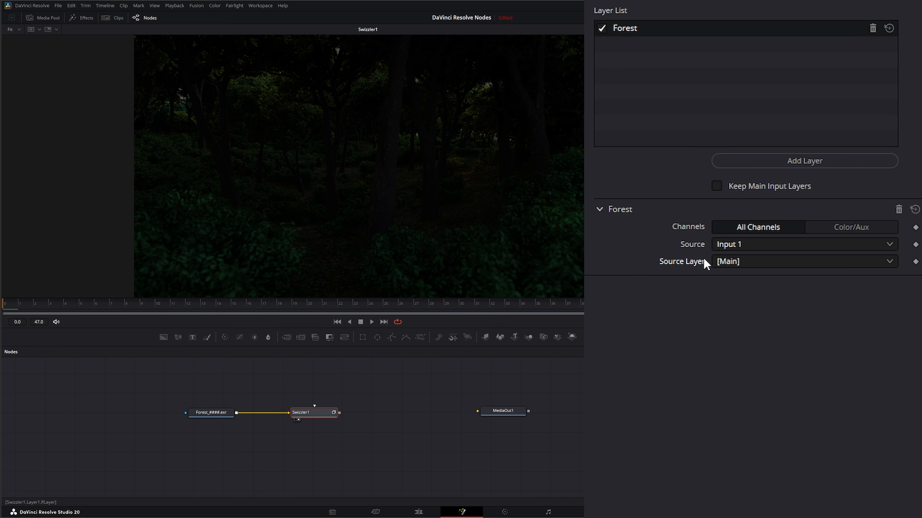
Step: Inspect the viewer's channel options for the Swizzler output
right_click(324, 155)
mouse_move(347, 167)
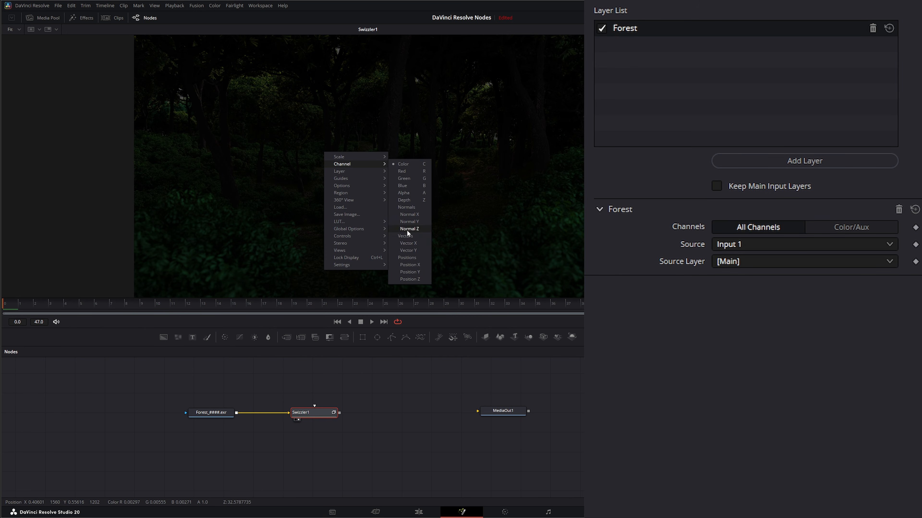
click(609, 319)
click(735, 263)
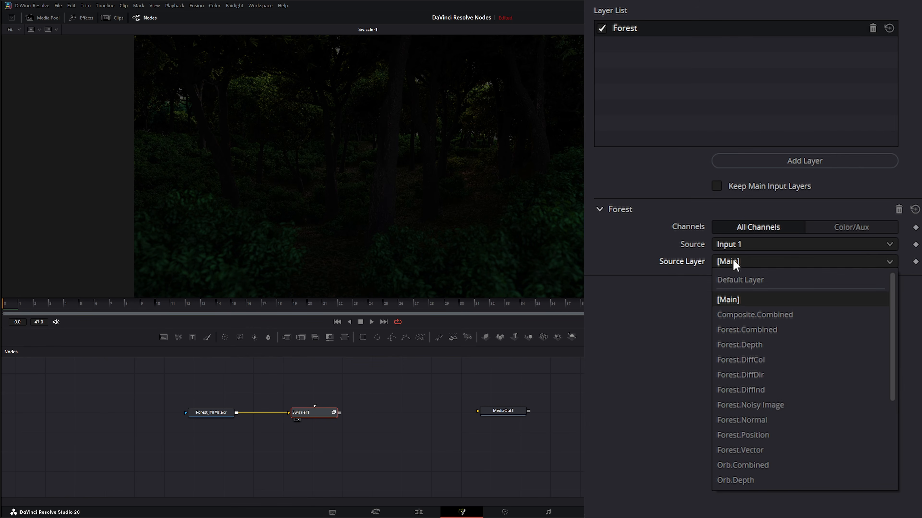
click(761, 331)
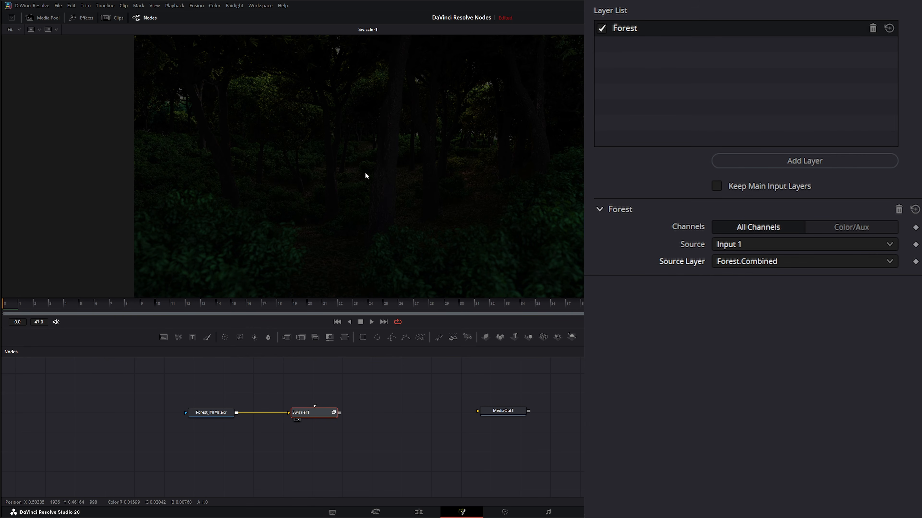
right_click(335, 144)
mouse_move(361, 158)
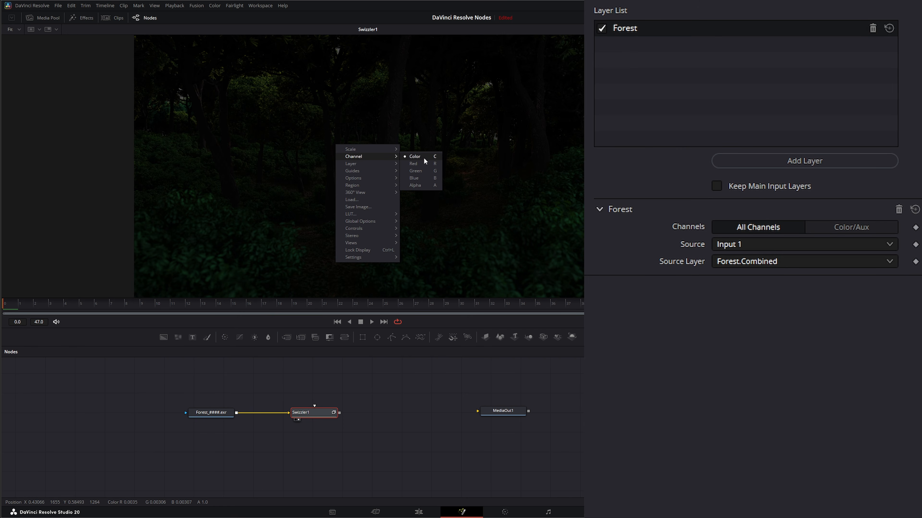
click(734, 264)
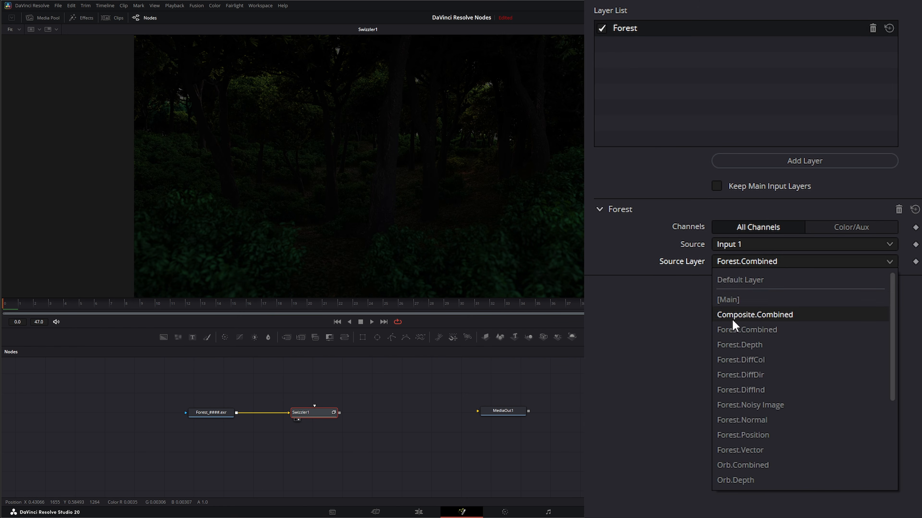
click(742, 304)
Step: Browse the Source Layer list to review the available Forest and Orb layers
click(737, 267)
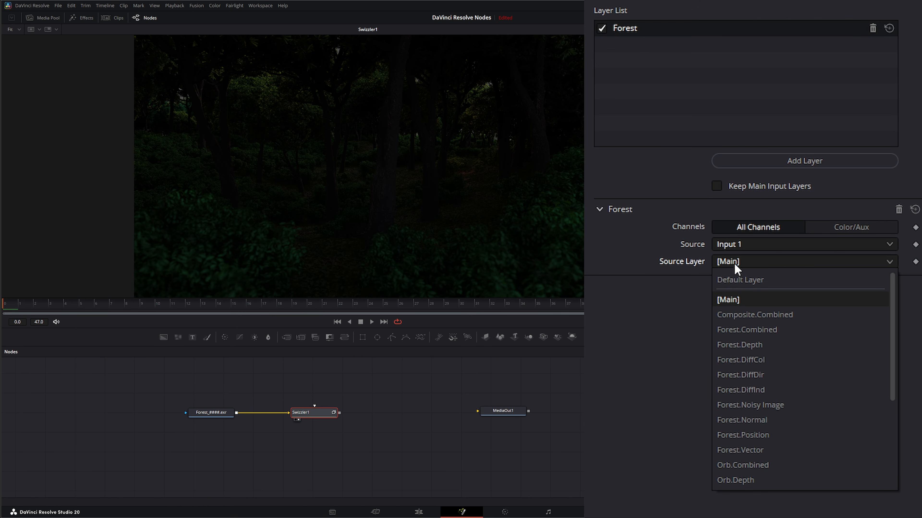
scroll(772, 417, down, 3)
scroll(722, 331, up, 3)
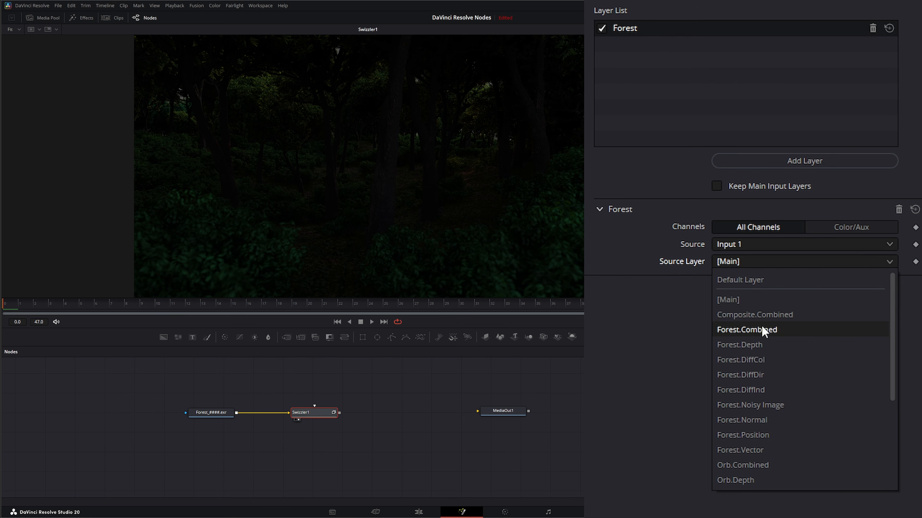
scroll(718, 363, down, 3)
scroll(760, 381, up, 1)
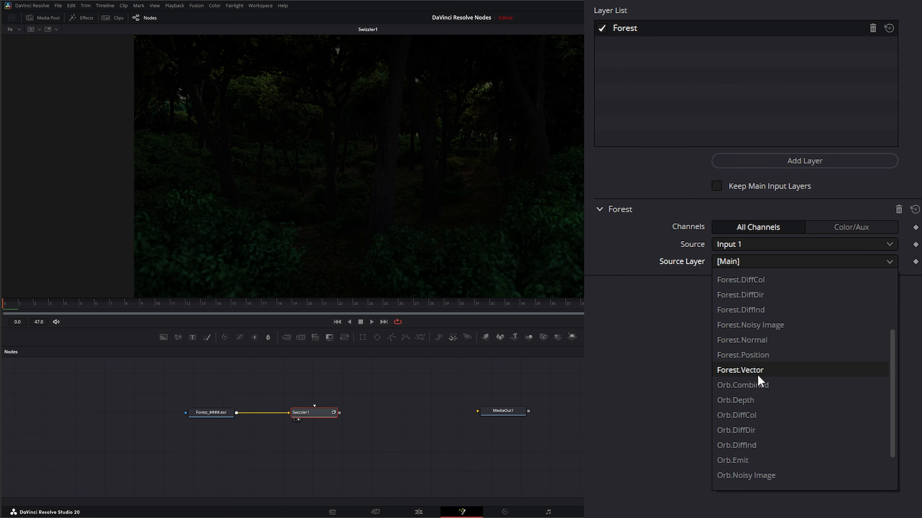
scroll(759, 348, up, 2)
scroll(757, 363, down, 3)
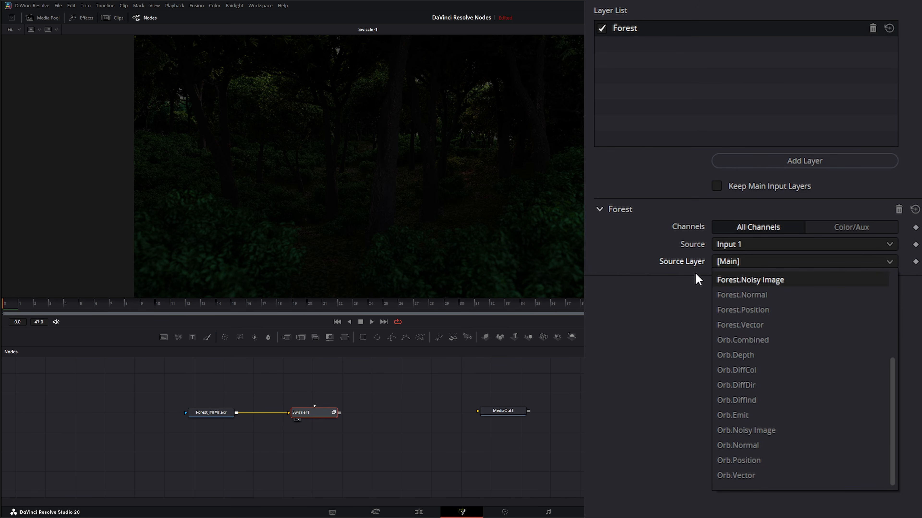
click(671, 342)
Step: Insert a Layer Remover node between the Loader and the Swizzler
click(213, 415)
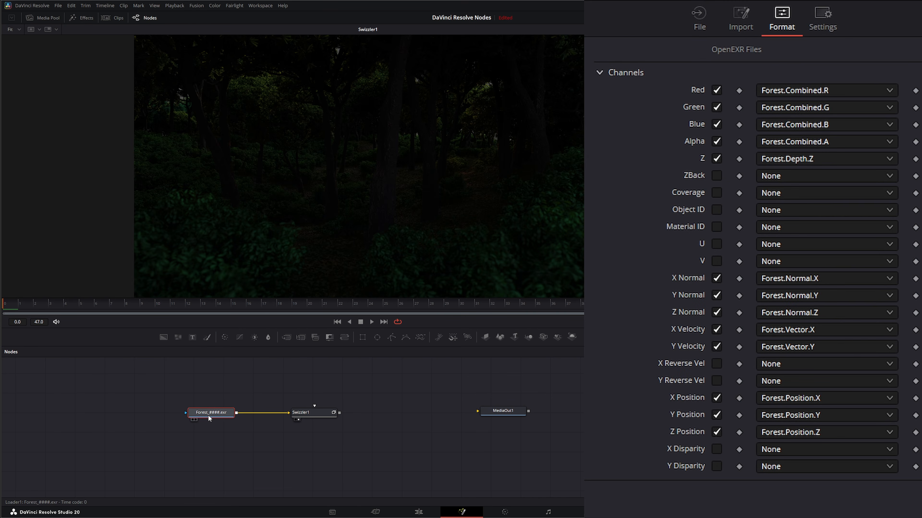
drag(219, 414, 194, 416)
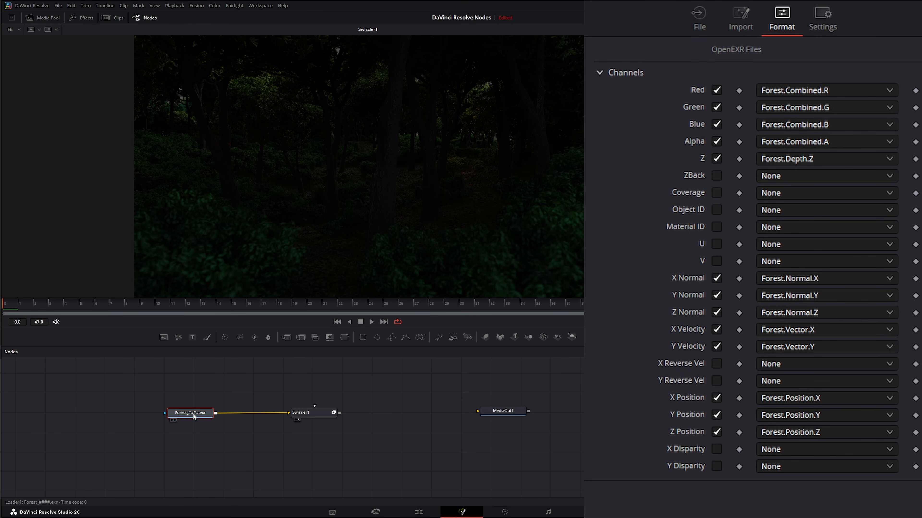
key(shift+space)
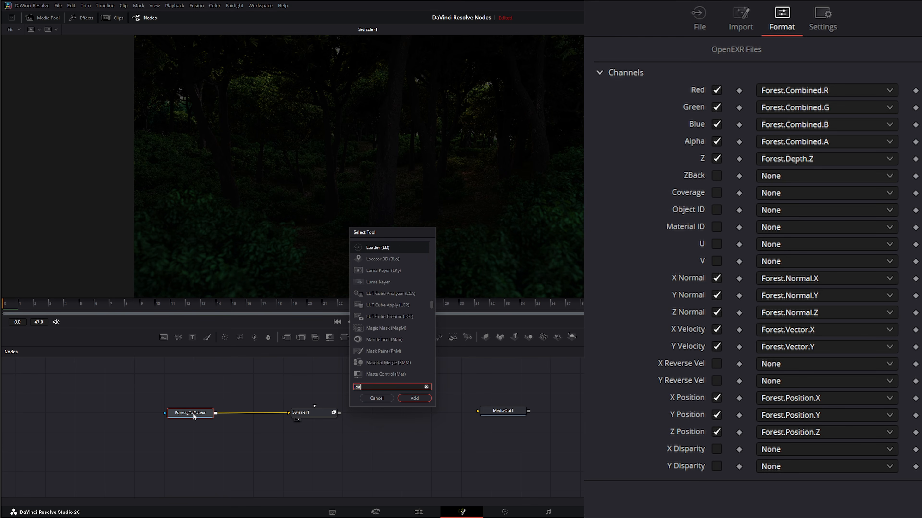
text(layr)
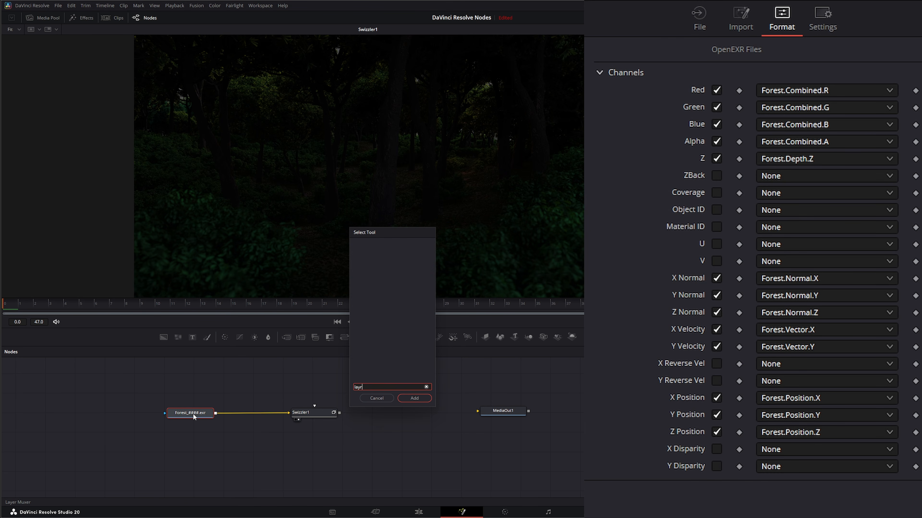
key(BackSpace)
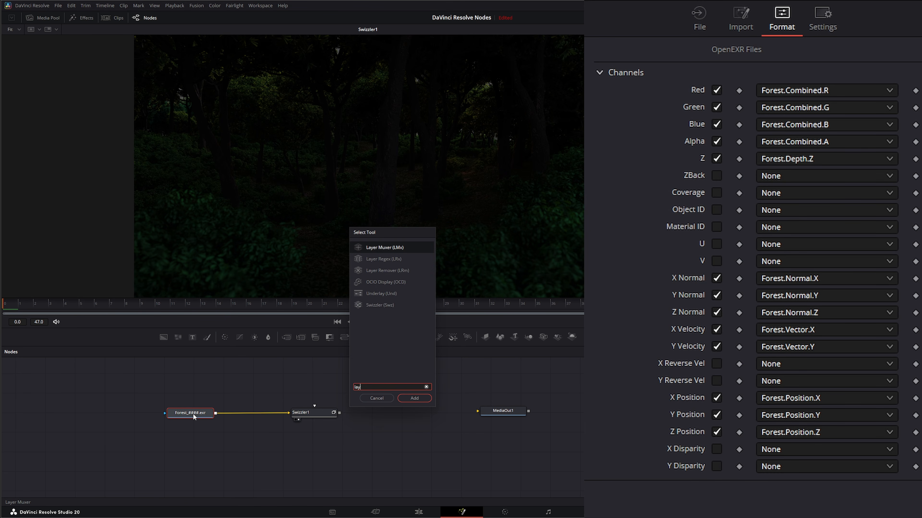
click(396, 270)
click(414, 398)
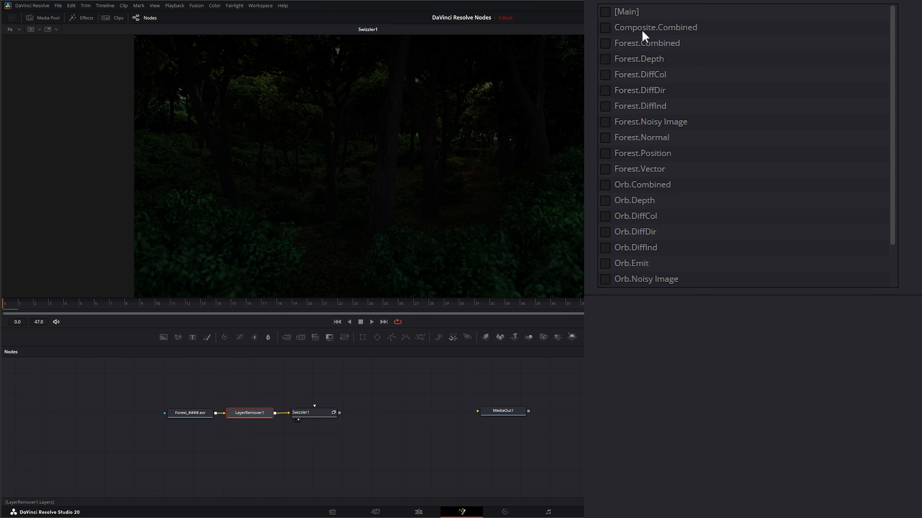
Step: Mark Composite.Combined, Forest DiffCol, DiffDir, DiffInd, Noisy Image and Orb Combined through Emit layers for removal
click(605, 27)
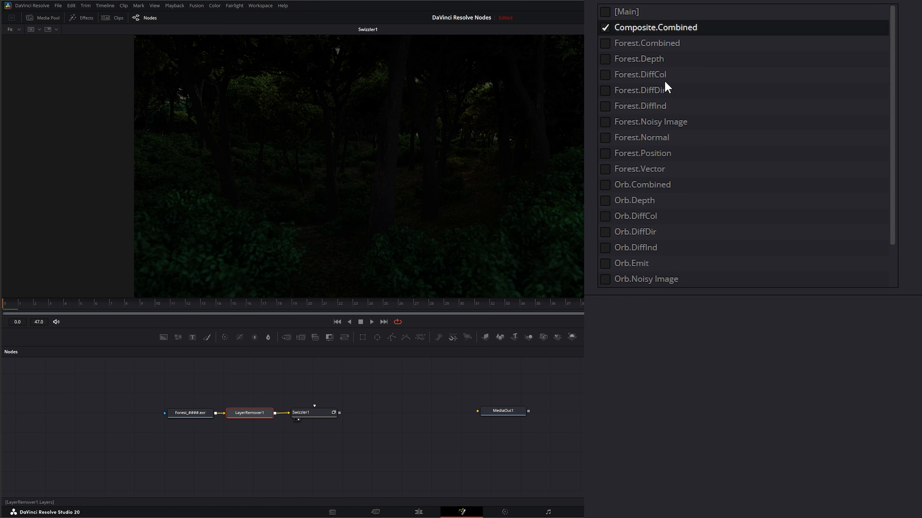
click(604, 75)
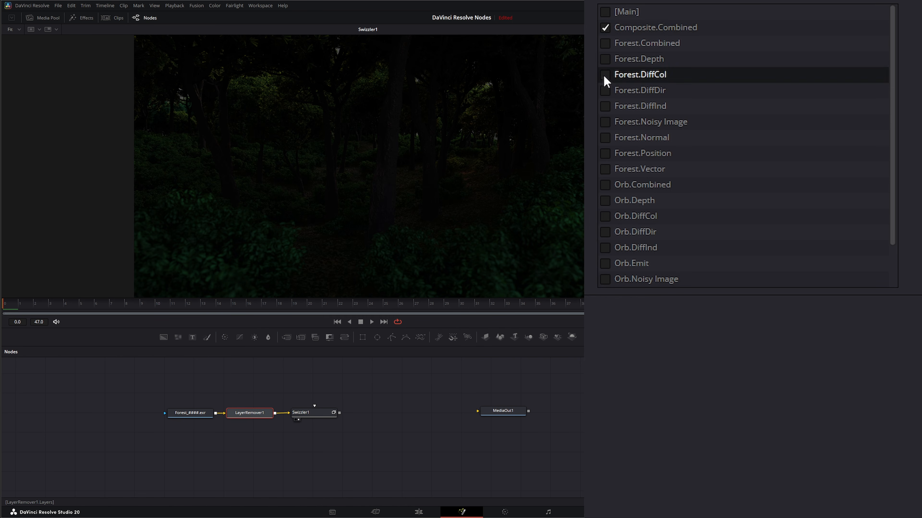
click(613, 94)
click(605, 106)
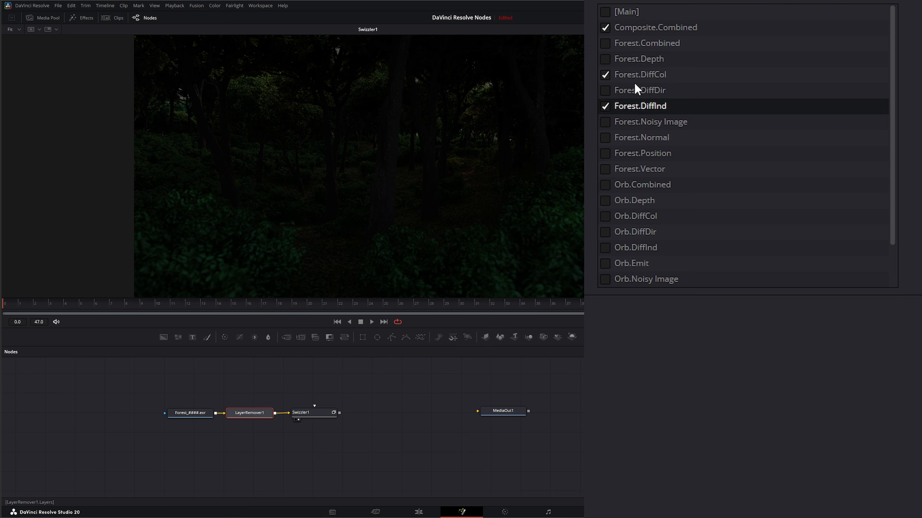
click(605, 91)
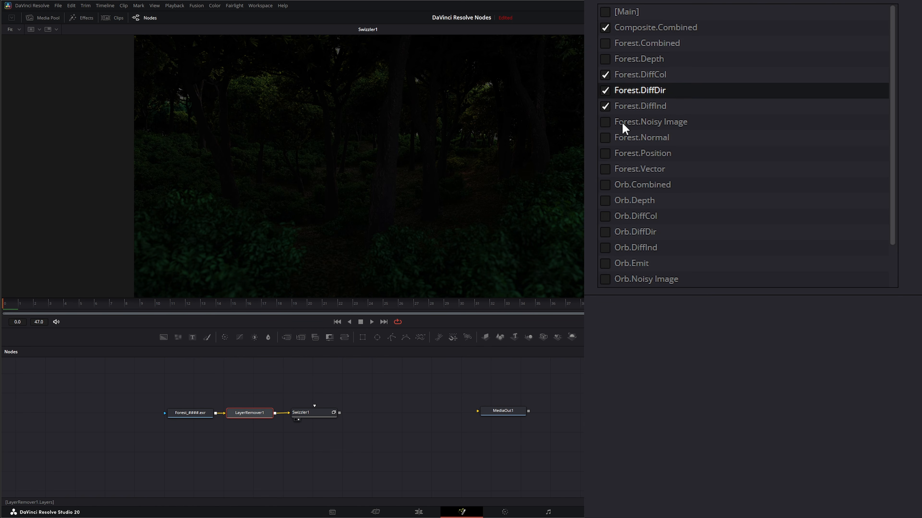
click(607, 122)
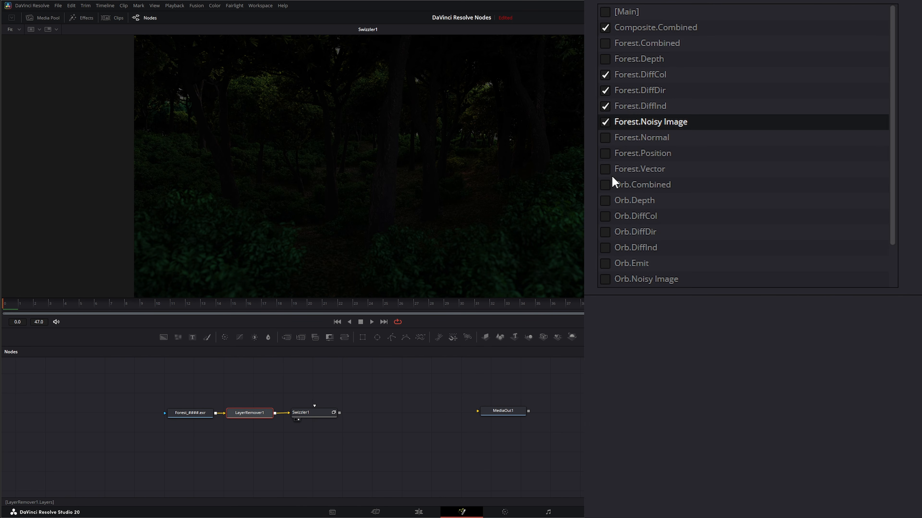
click(605, 185)
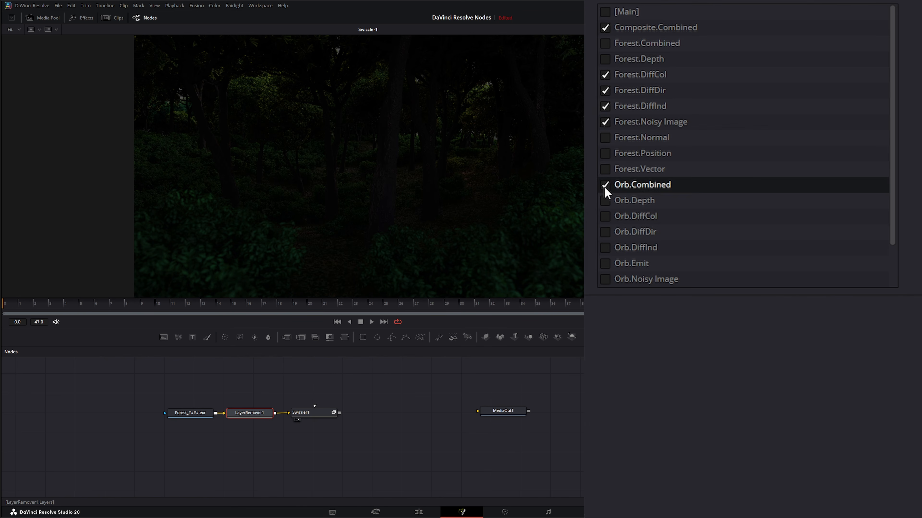
click(605, 201)
click(604, 217)
click(605, 232)
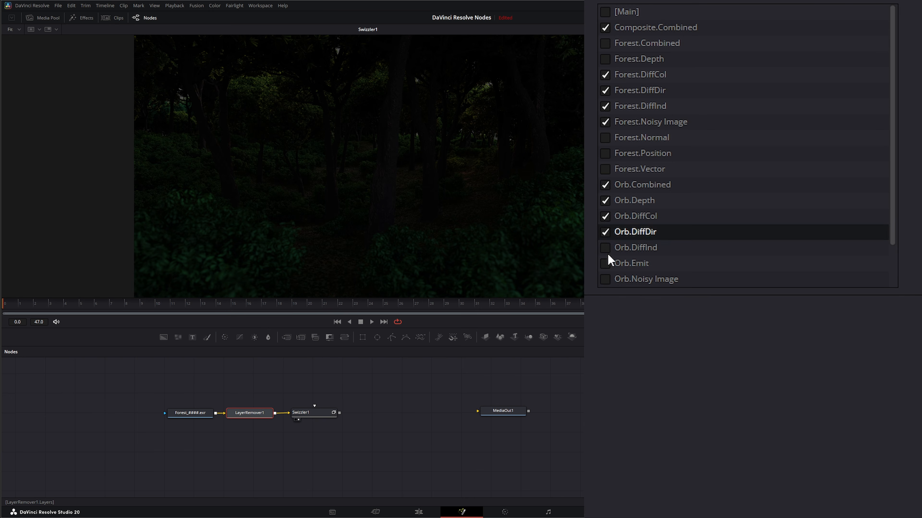
click(604, 248)
click(604, 264)
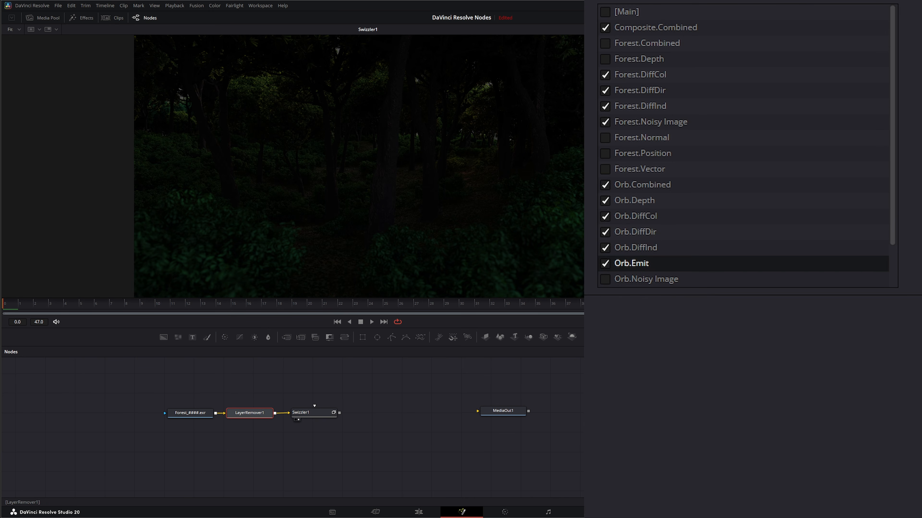
Step: Mark the remaining Orb layers Noisy Image, Normal, Position and Vector for removal
drag(892, 199, 884, 159)
drag(896, 160, 897, 257)
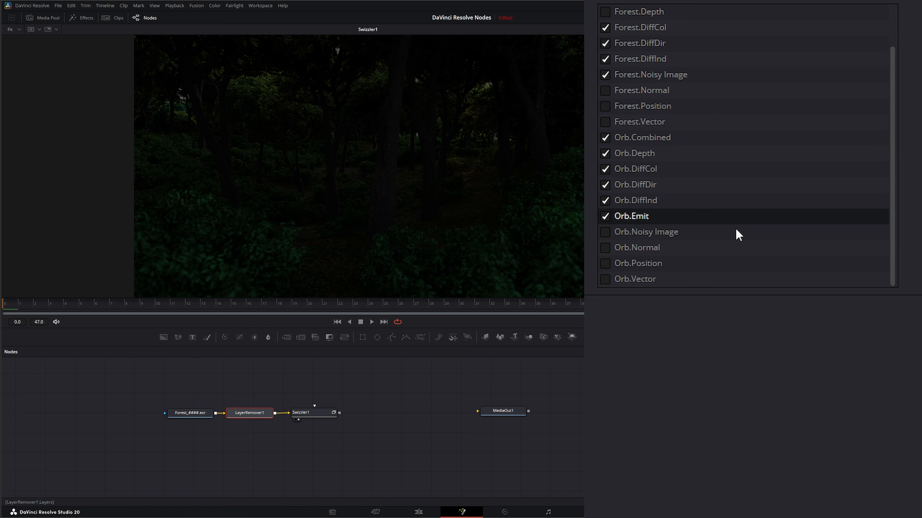
click(606, 235)
click(604, 250)
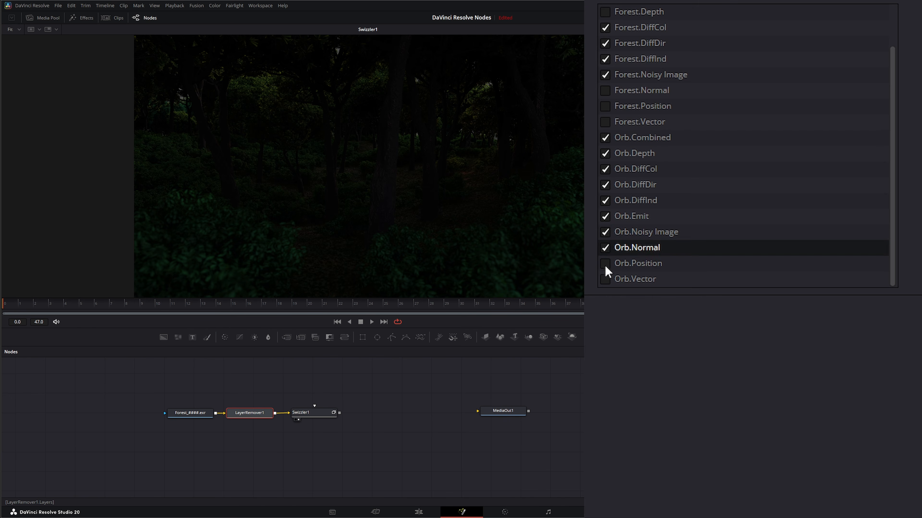
click(605, 265)
click(605, 280)
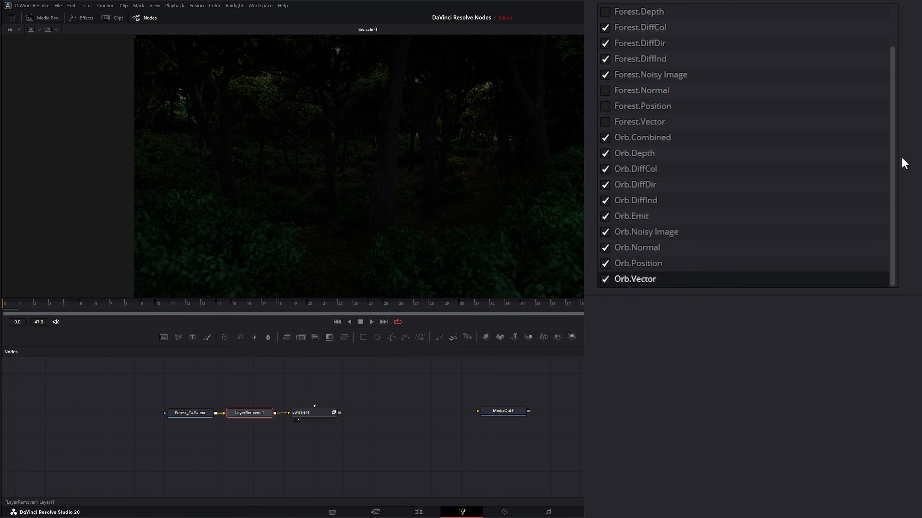
drag(895, 162, 889, 37)
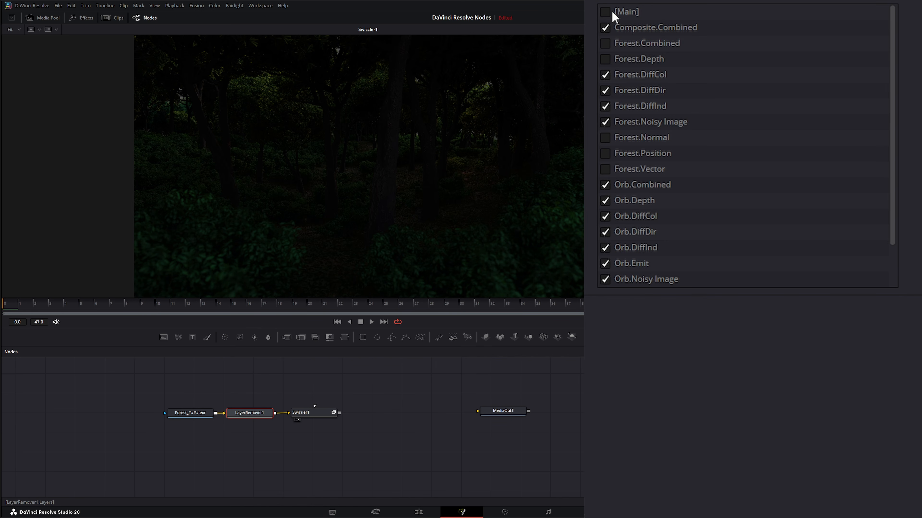
Step: Also mark the [Main] layer for removal
right_click(256, 197)
mouse_move(272, 210)
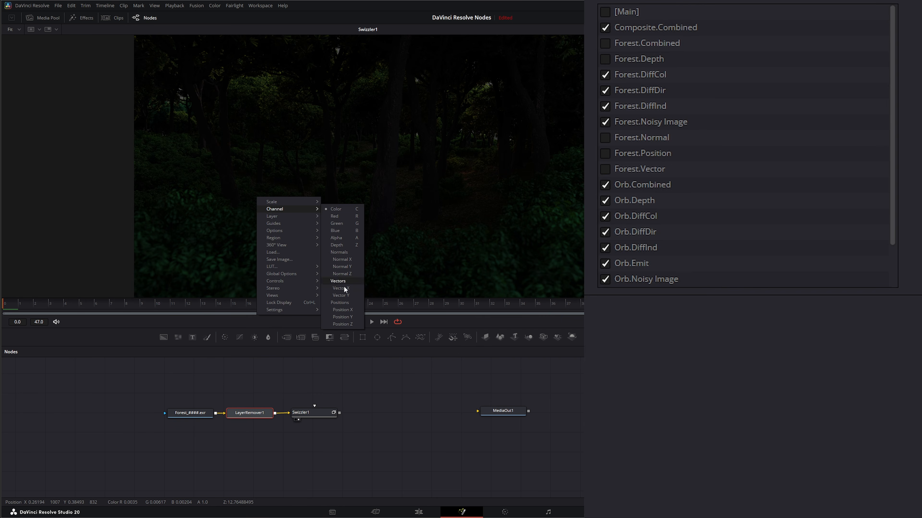
click(613, 16)
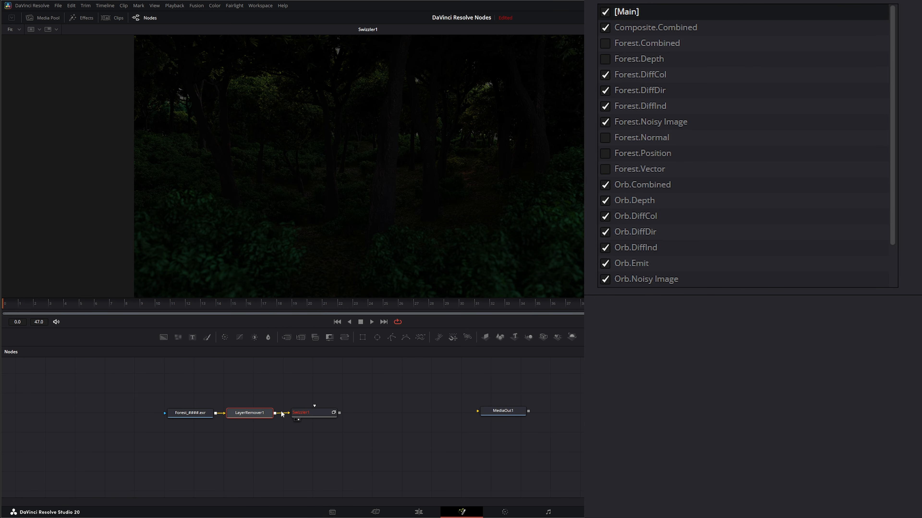
Step: Show the Layer Remover in the viewer and unmark the [Main] layer
drag(254, 416, 235, 174)
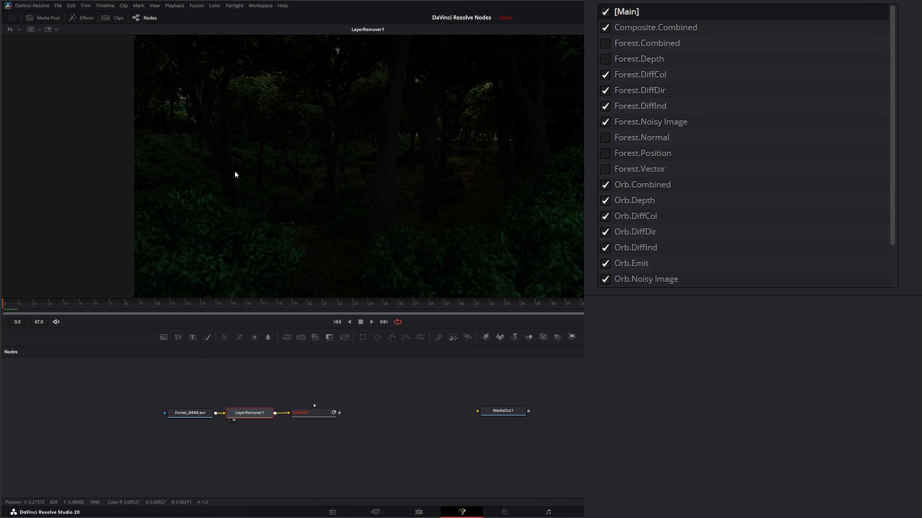
right_click(232, 117)
mouse_move(249, 130)
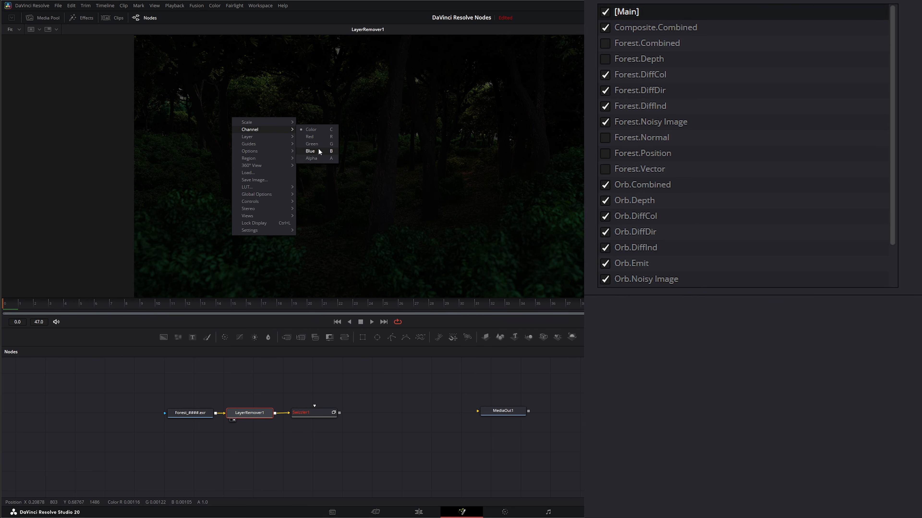
click(605, 12)
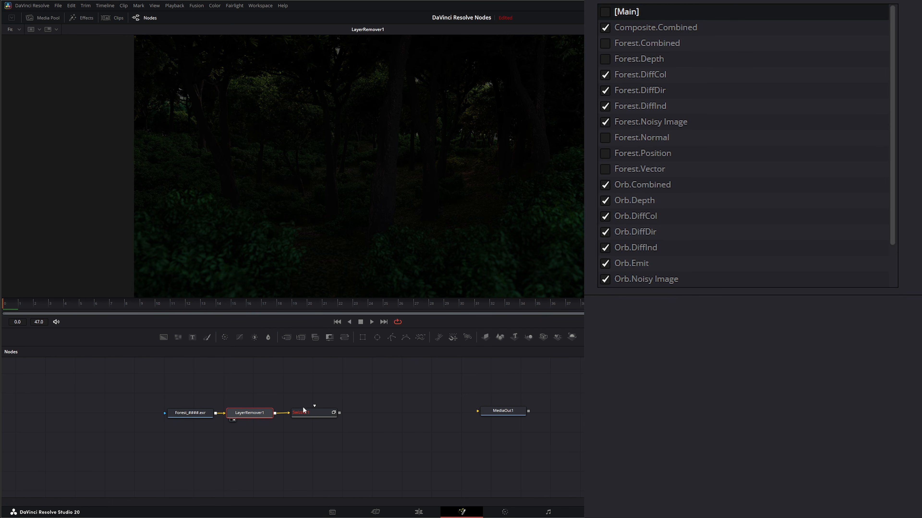
Step: Examine the viewer's channel options for the Swizzler and Layer Remover, and display the Swizzler in the viewer
click(308, 413)
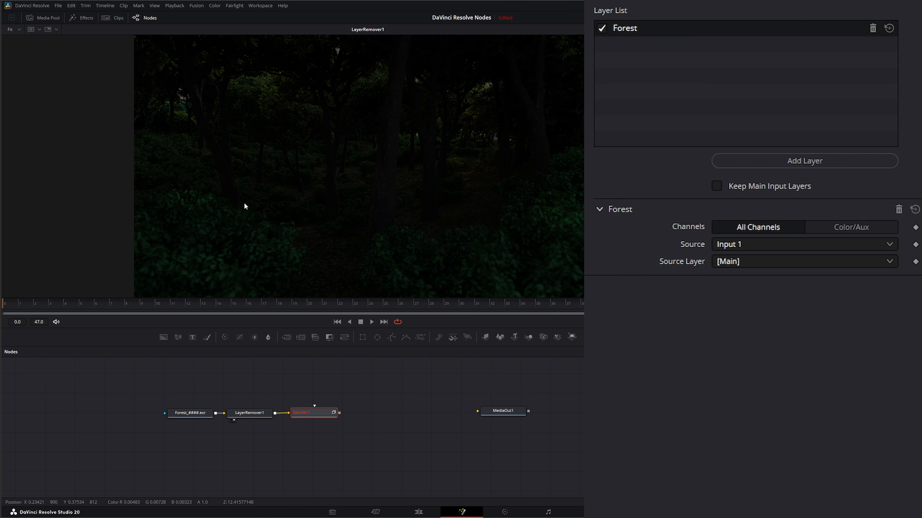
right_click(241, 135)
mouse_move(266, 147)
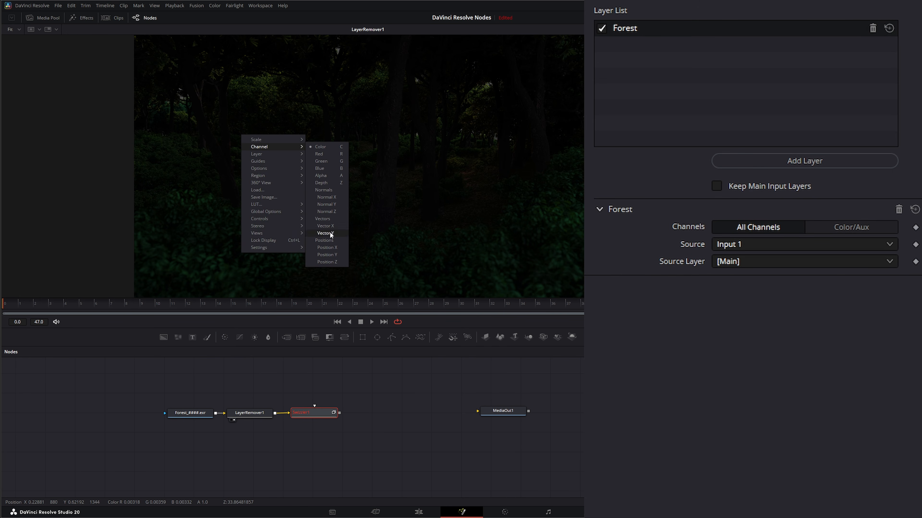
click(254, 414)
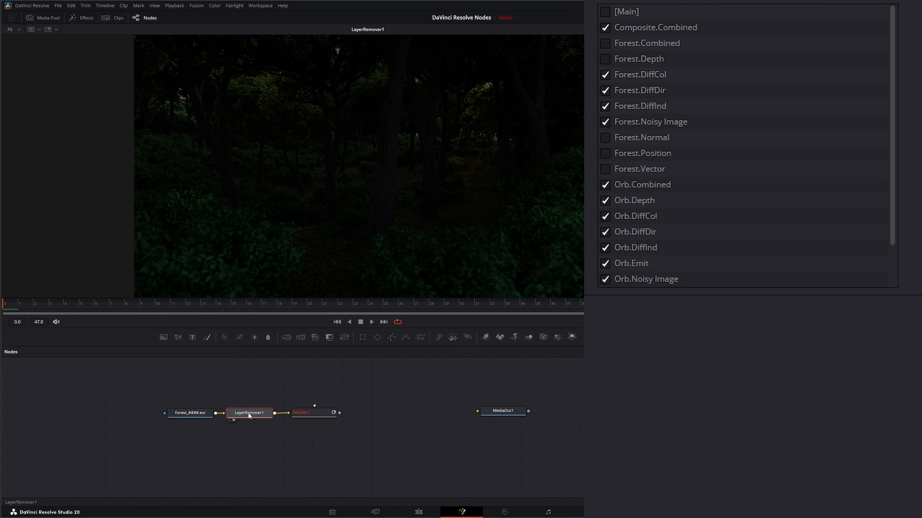
right_click(234, 162)
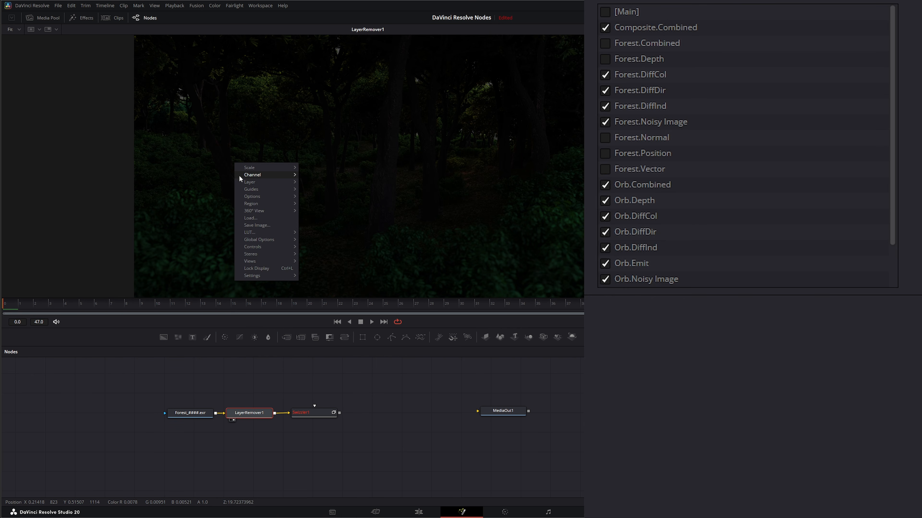
mouse_move(250, 183)
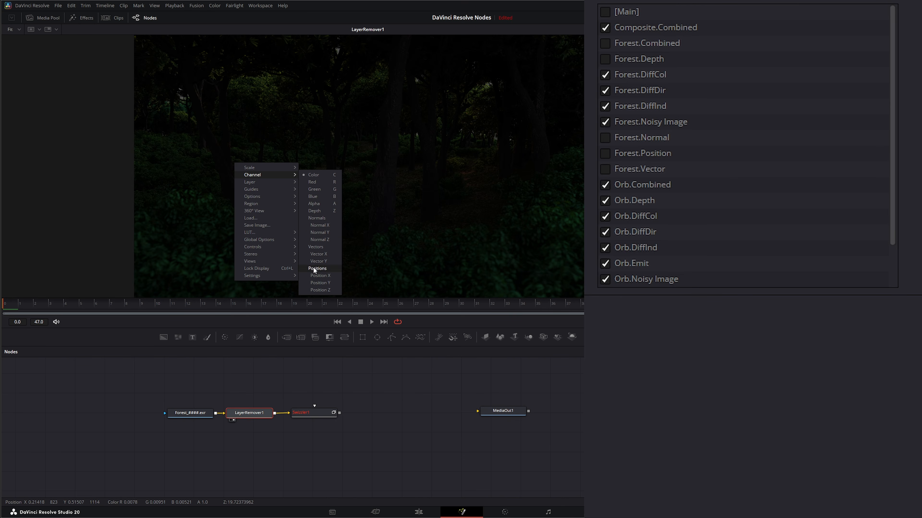
drag(319, 413, 323, 187)
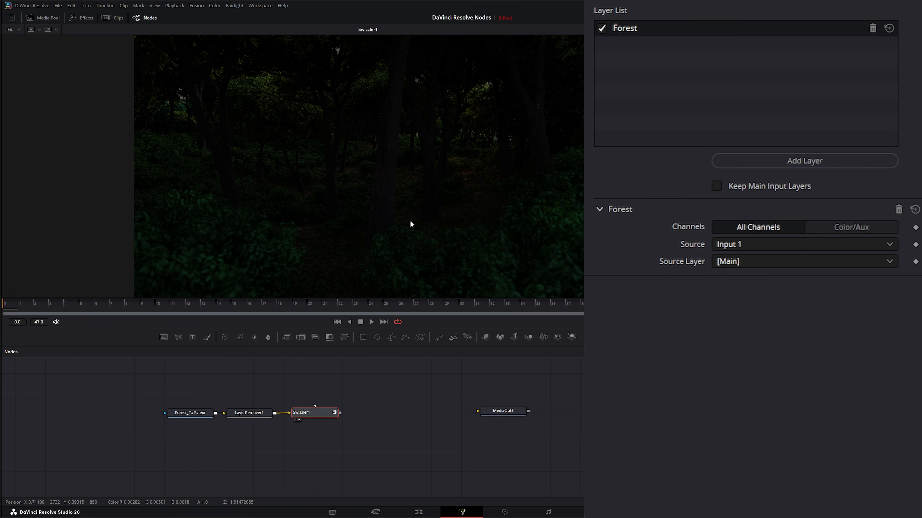
Step: Paste a copy of the Forest EXR Loader and place it below the original
click(190, 412)
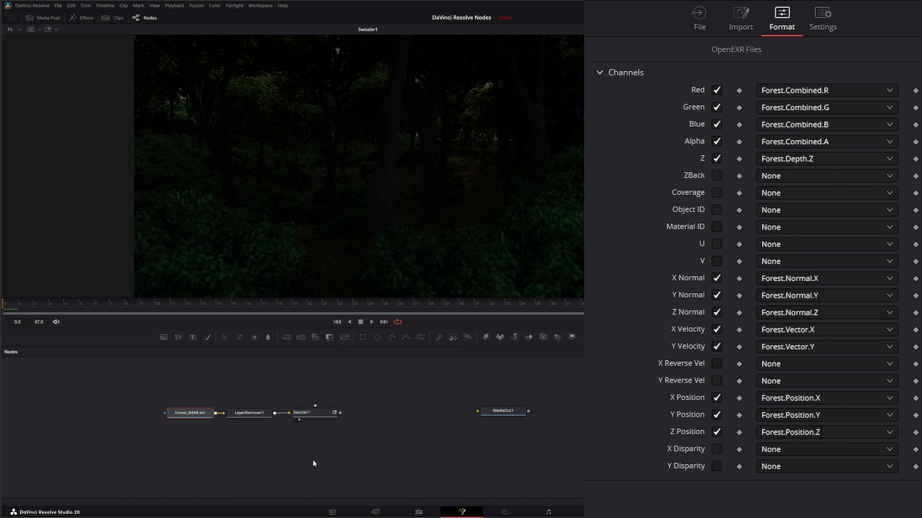
drag(389, 439, 382, 405)
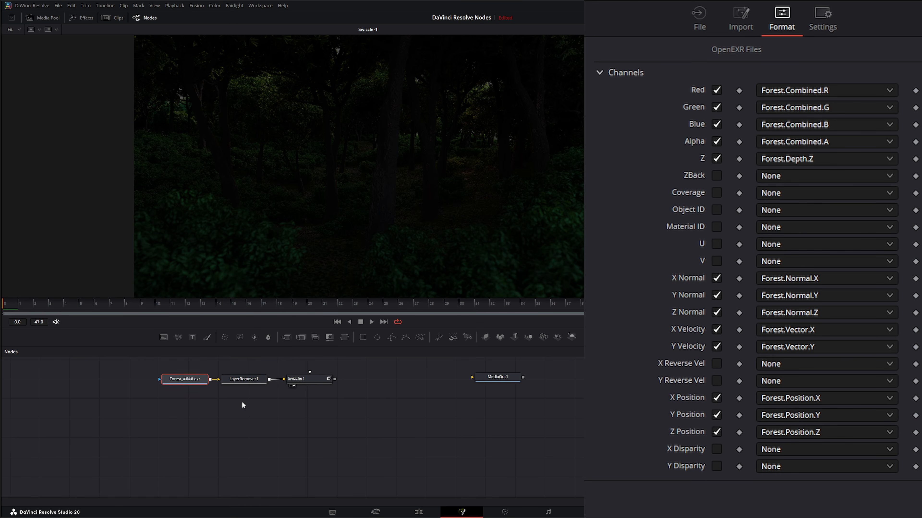
drag(154, 409, 188, 373)
key(ctrl+v)
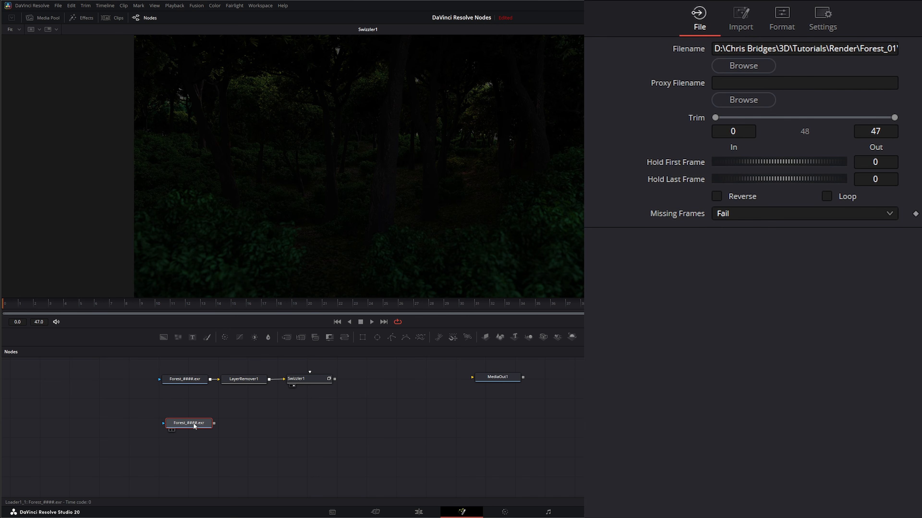
drag(193, 423, 193, 405)
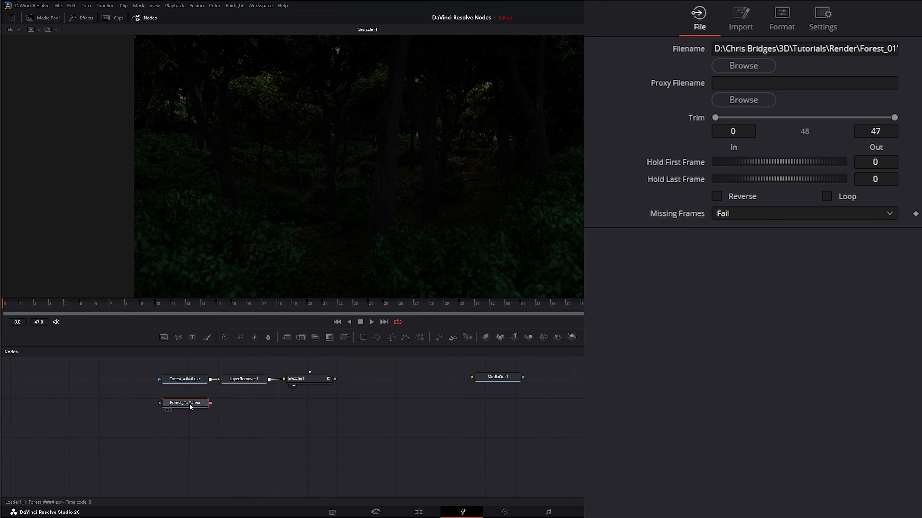
Step: Rename the copied Loader to Orb_Layer
key(F2)
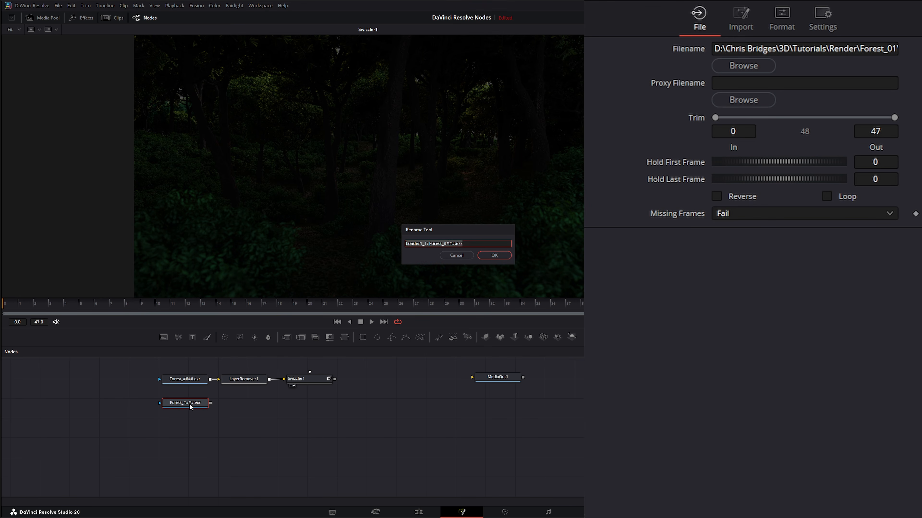
text(Orb_Layer)
key(Return)
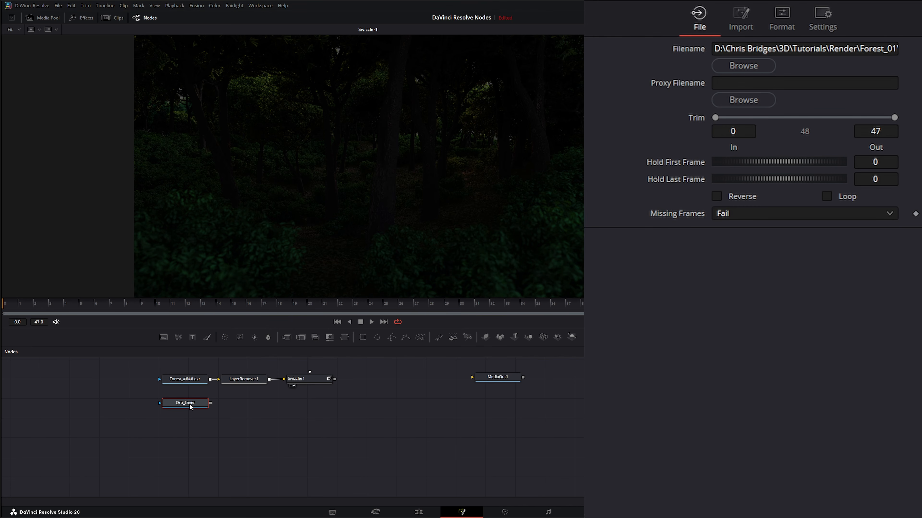
Step: Show Orb_Layer in the viewer and set its Red channel to Orb.Combined.R
click(180, 380)
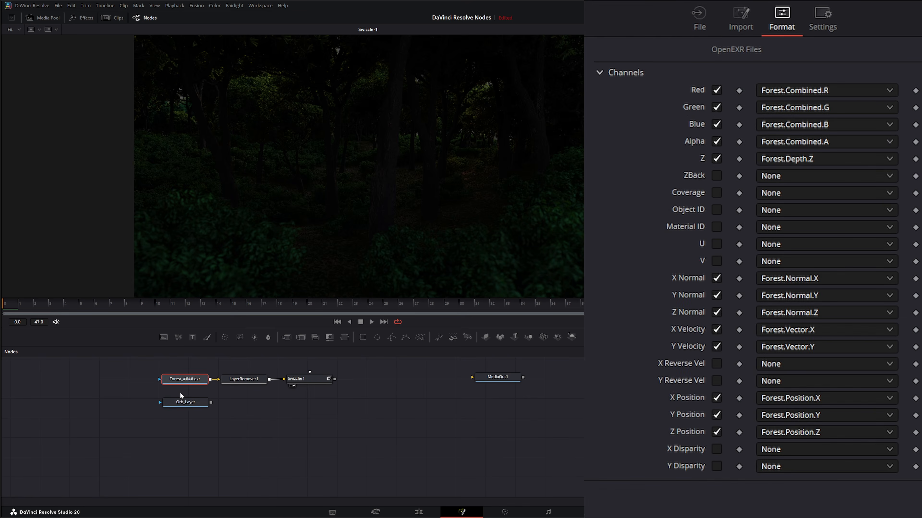
click(188, 405)
key(2)
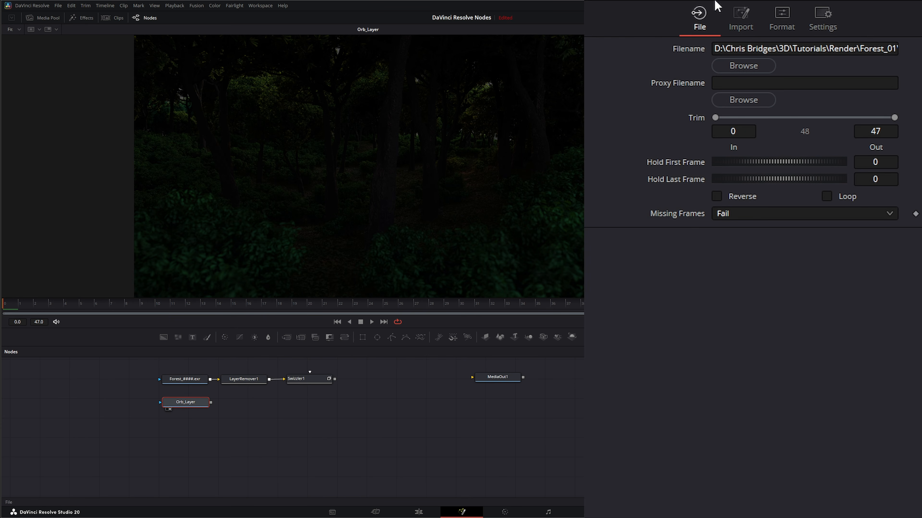
click(782, 15)
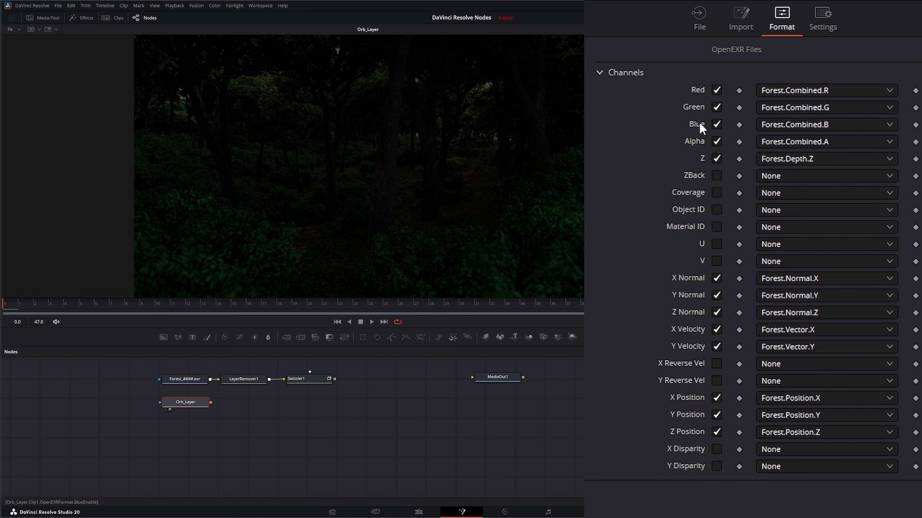
click(796, 97)
scroll(801, 254, down, 10)
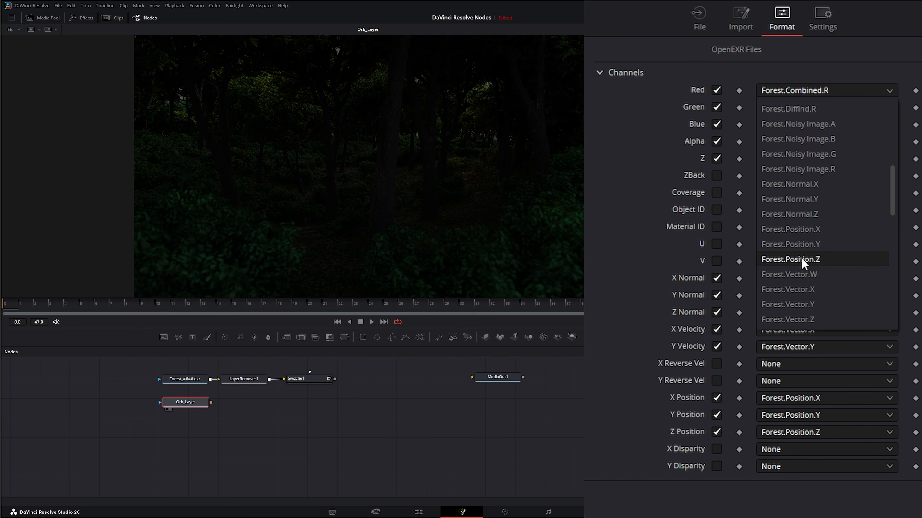
click(765, 244)
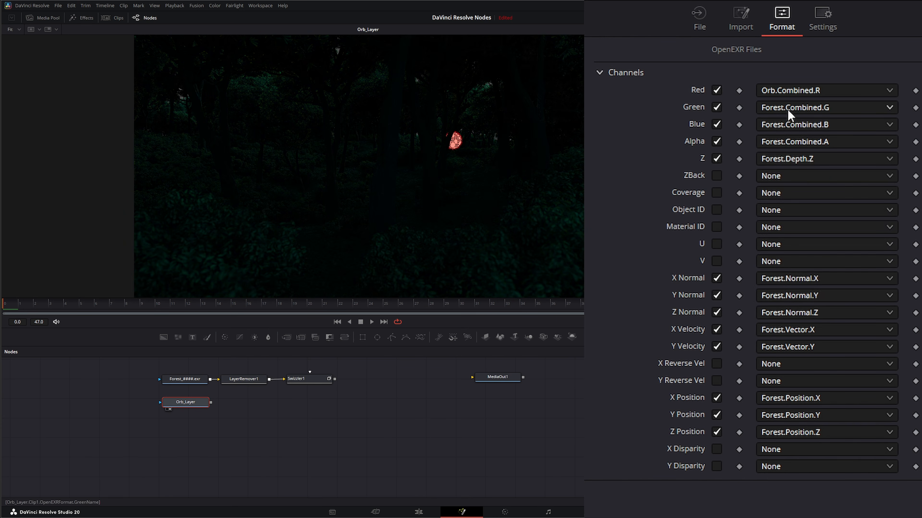
Step: Map Orb_Layer's Green, Blue and Alpha channels to Orb.Combined.G, Orb.Combined.B and Orb.Combined.A
click(766, 107)
scroll(800, 280, down, 10)
click(811, 295)
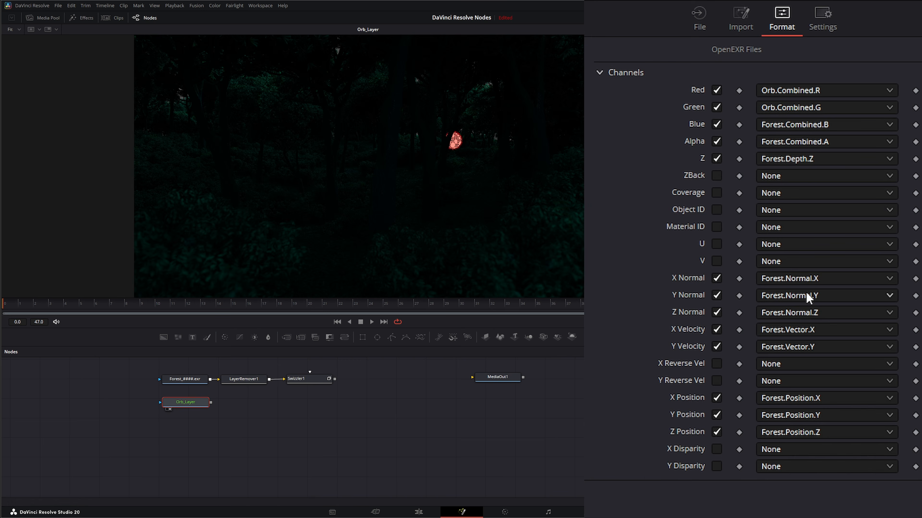
click(779, 130)
scroll(803, 189, down, 10)
click(802, 190)
click(787, 143)
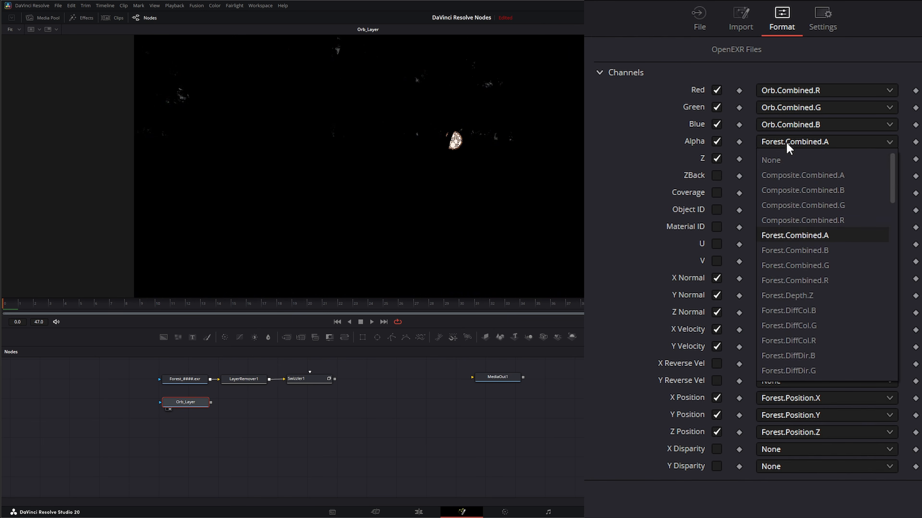
scroll(805, 260, down, 10)
click(804, 255)
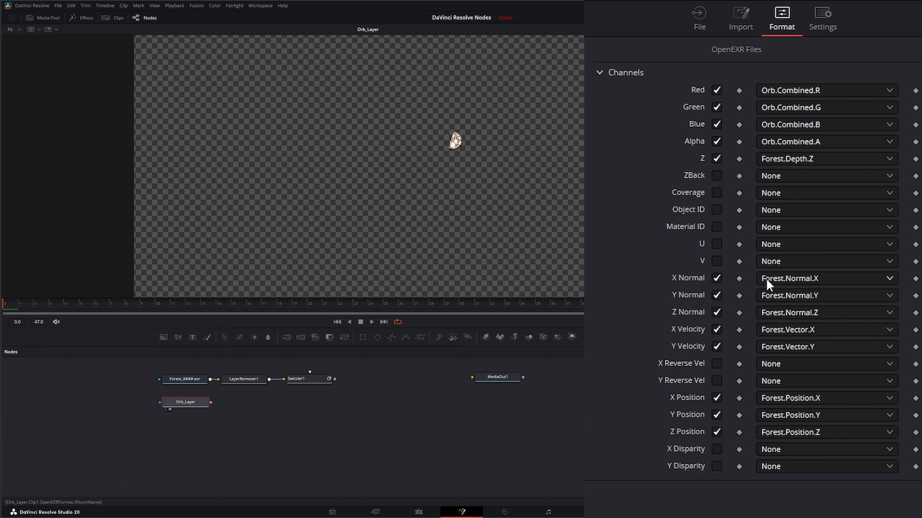
Step: Map Orb_Layer's normal, velocity and position channels to the Orb.Normal, Orb.Vector and Orb.Position layers
click(789, 282)
click(806, 441)
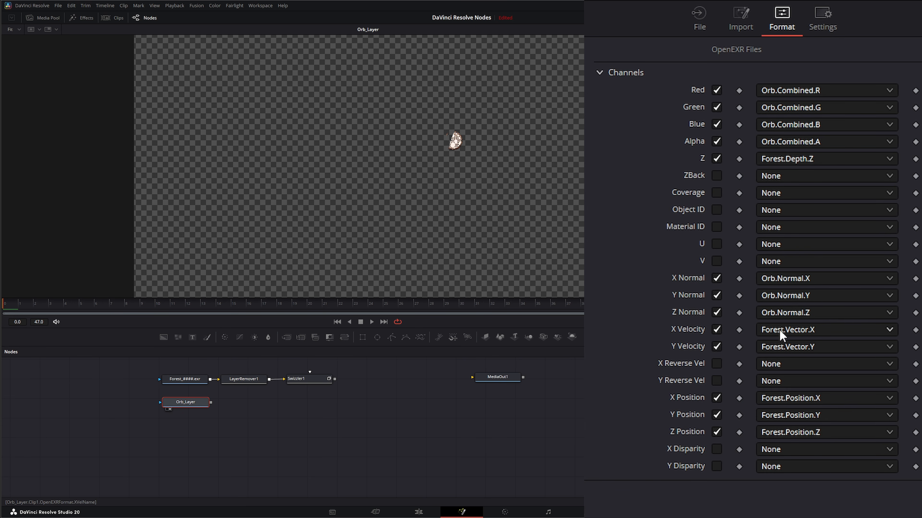
click(784, 332)
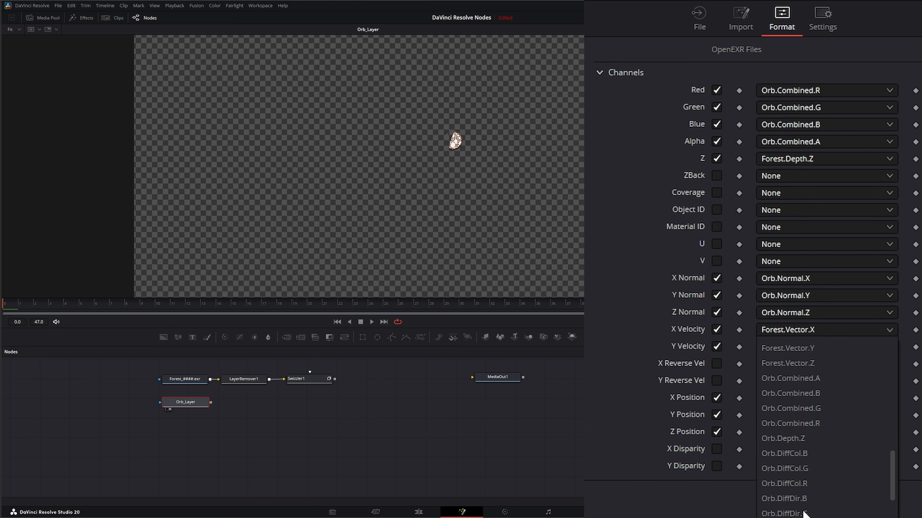
click(787, 509)
click(780, 406)
scroll(798, 472, down, 3)
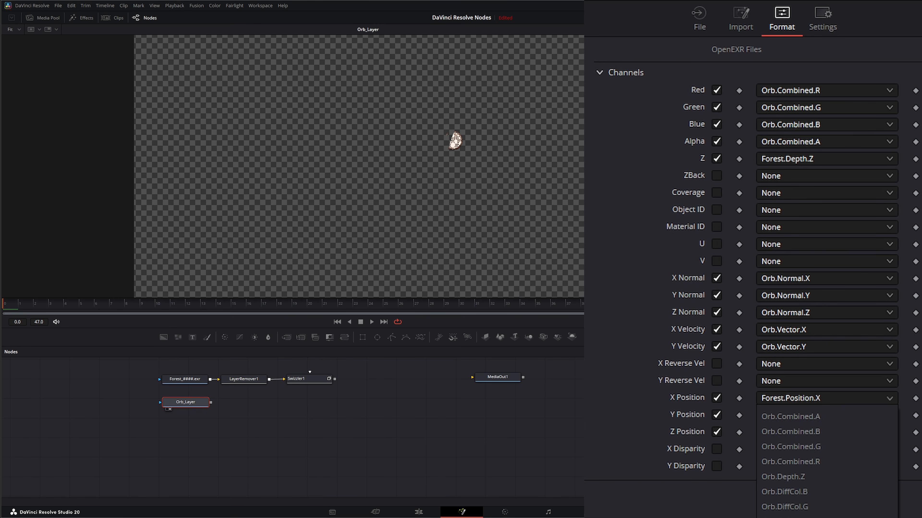
click(794, 508)
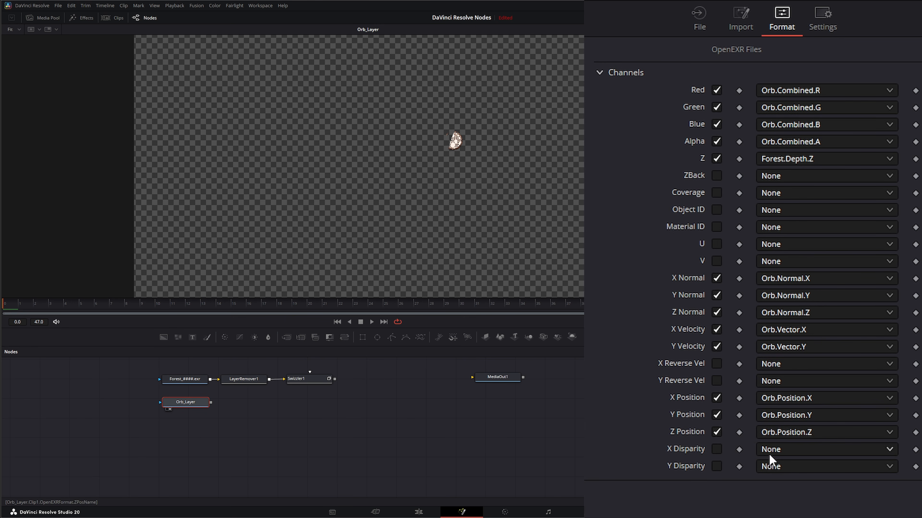
Step: Add a Layer Remover after the Orb_Layer Loader
right_click(353, 134)
mouse_move(375, 149)
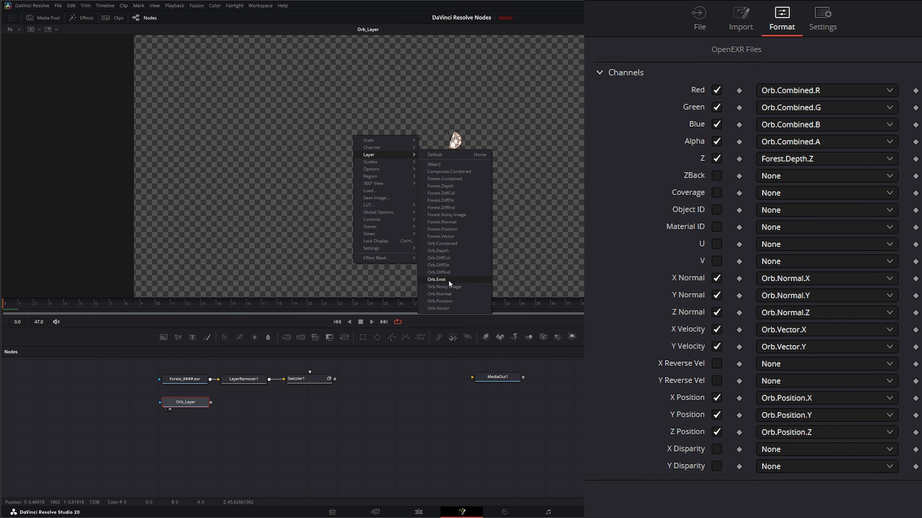
click(216, 398)
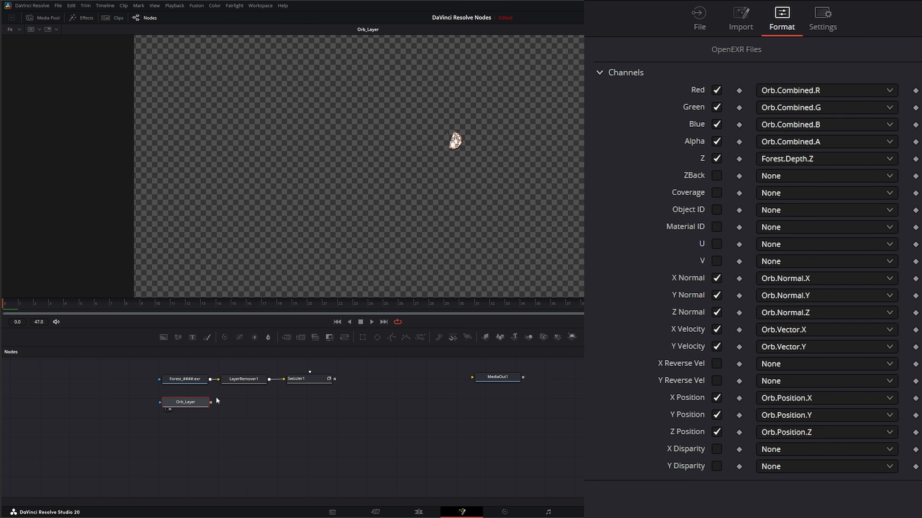
drag(187, 404, 186, 404)
key(shift+space)
text(lay)
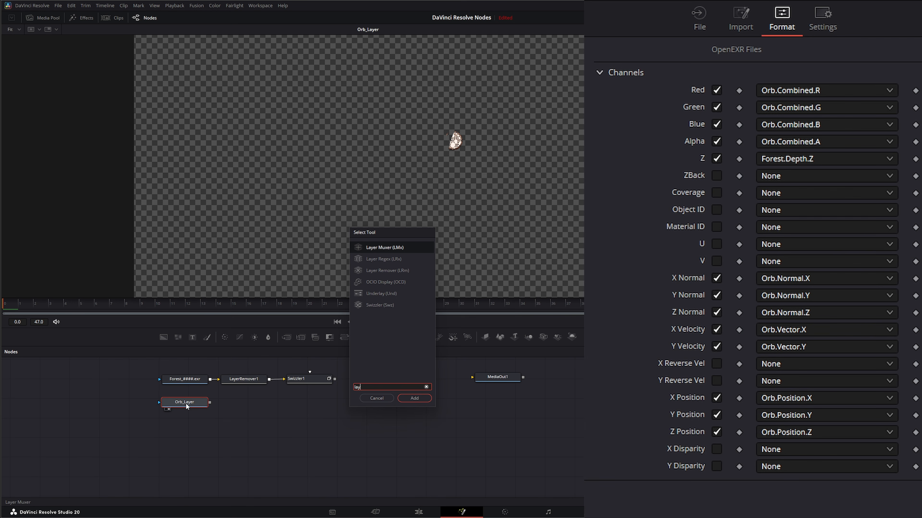
click(388, 269)
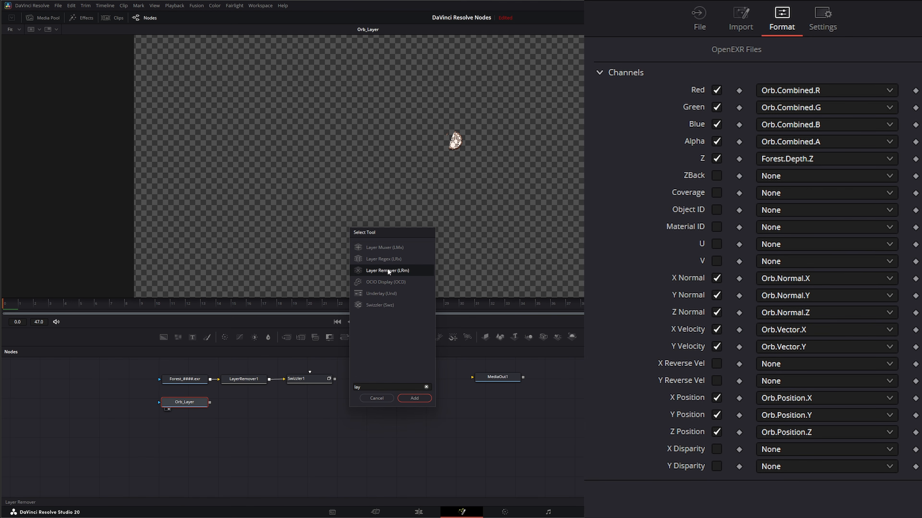
click(414, 399)
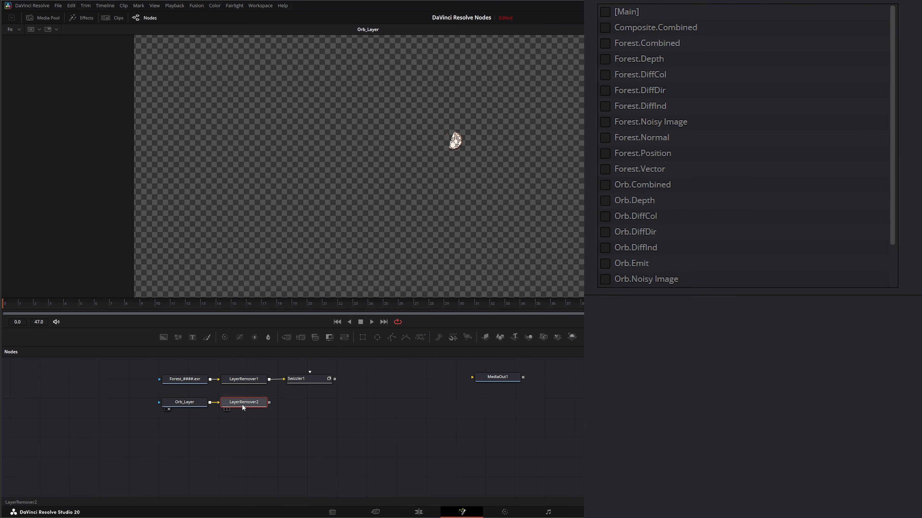
Step: Mark Composite.Combined and every Forest layer from Combined to Vector for removal in the new Layer Remover
click(228, 410)
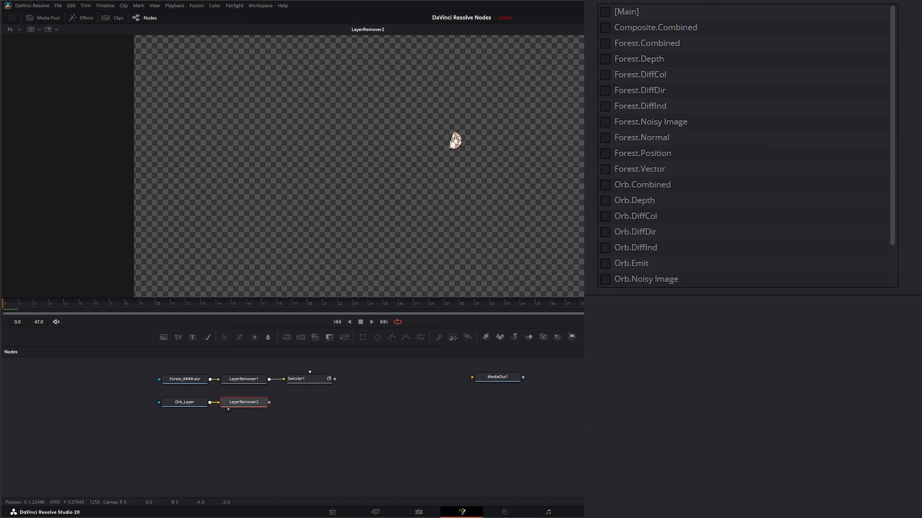
click(605, 26)
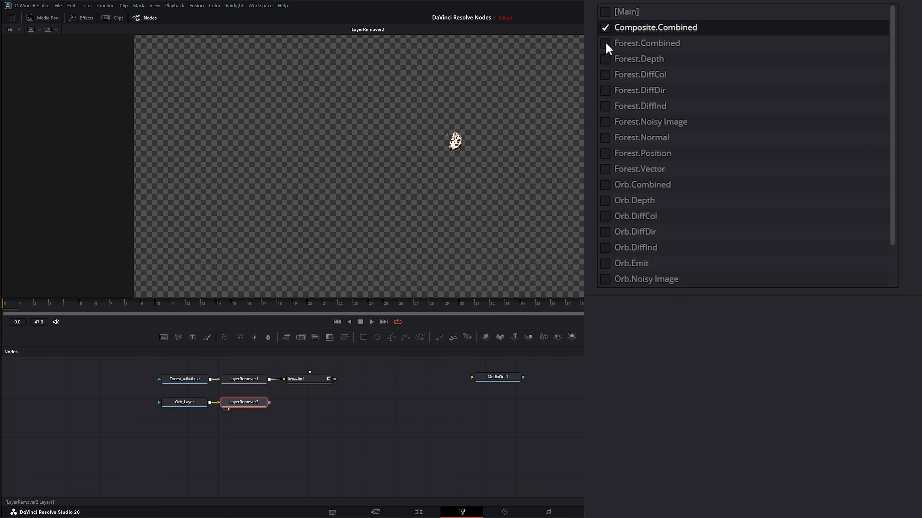
click(605, 42)
click(606, 58)
click(605, 74)
click(605, 90)
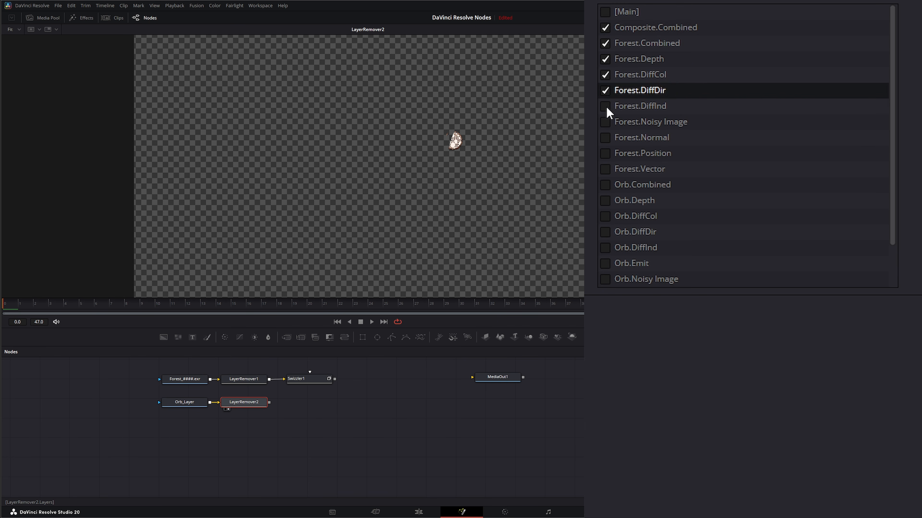
click(606, 105)
click(605, 122)
click(606, 137)
click(605, 153)
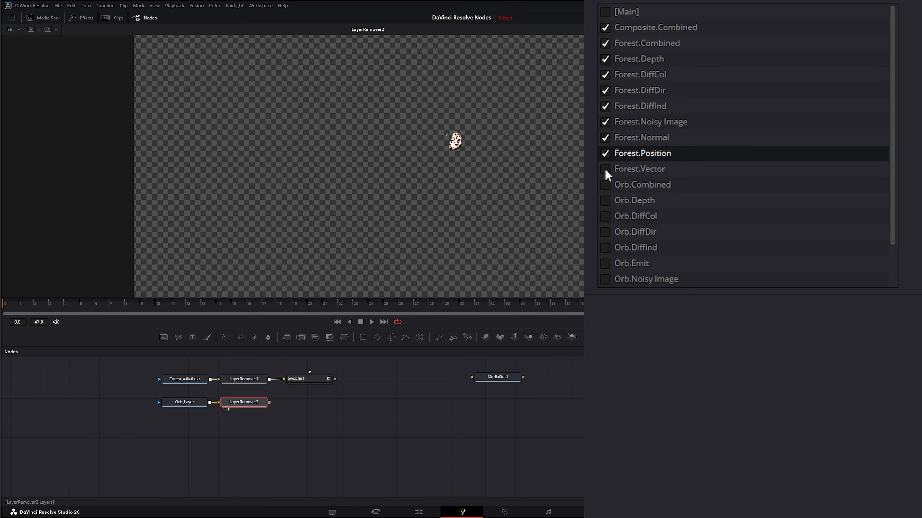
click(606, 169)
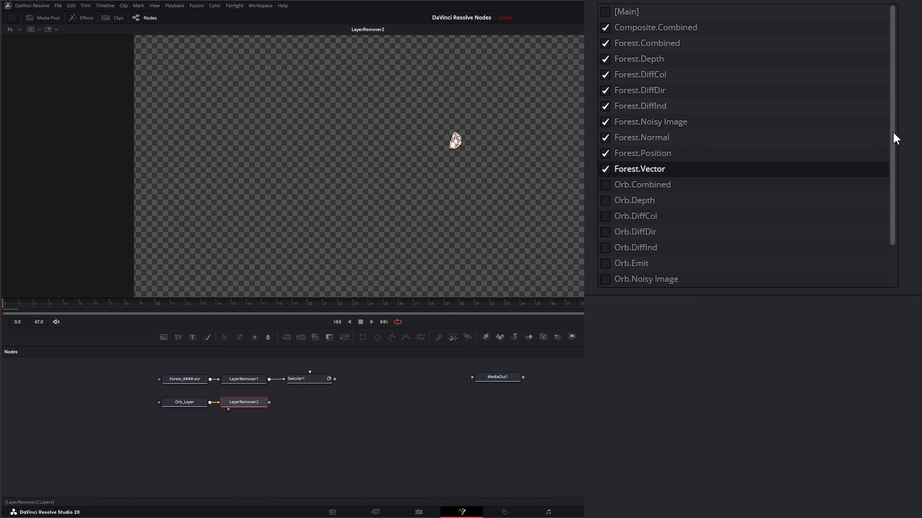
Step: Also mark Orb.DiffCol, Orb.DiffDir and Orb.DiffInd for removal
drag(892, 138, 890, 171)
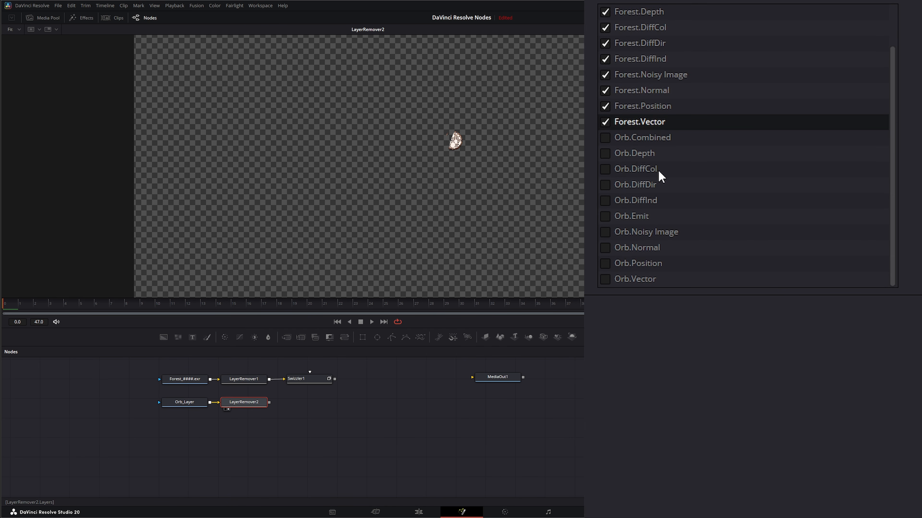
click(605, 168)
click(605, 184)
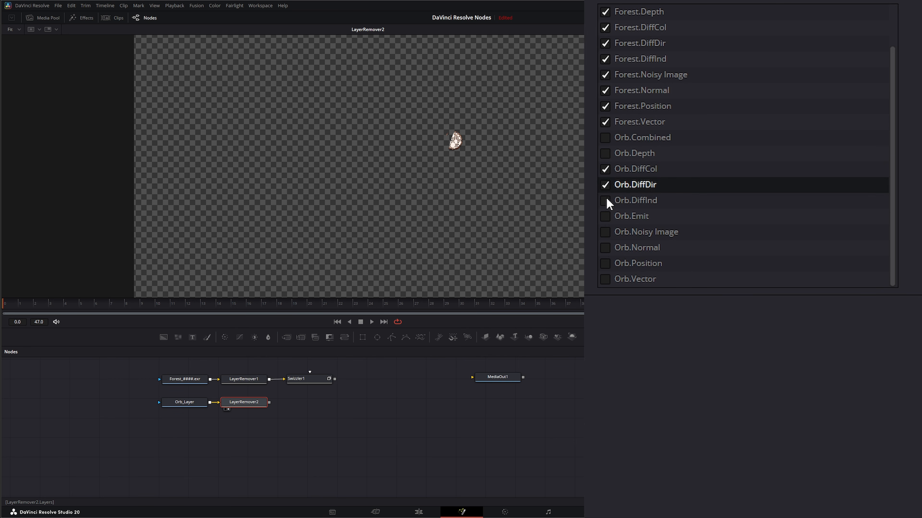
click(605, 200)
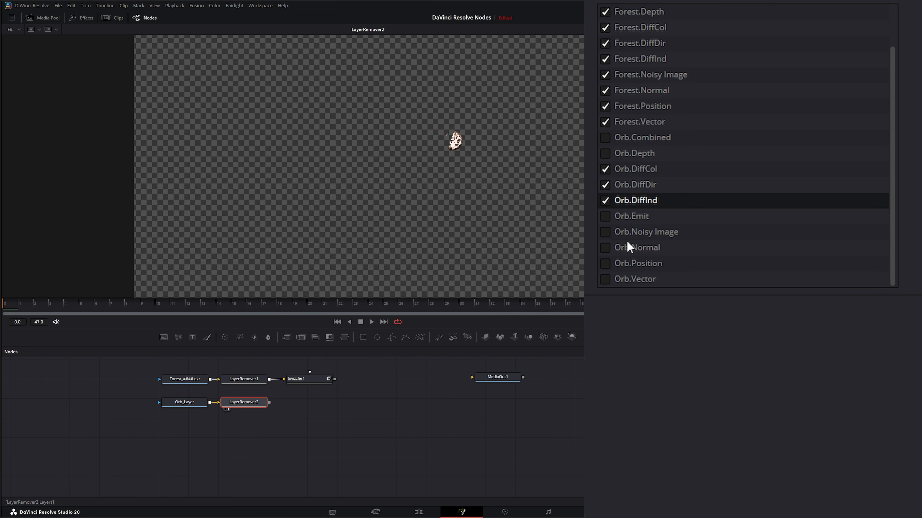
Step: Mark Orb.Noisy Image for removal and inspect the layers offered in the viewer's layer list
click(606, 233)
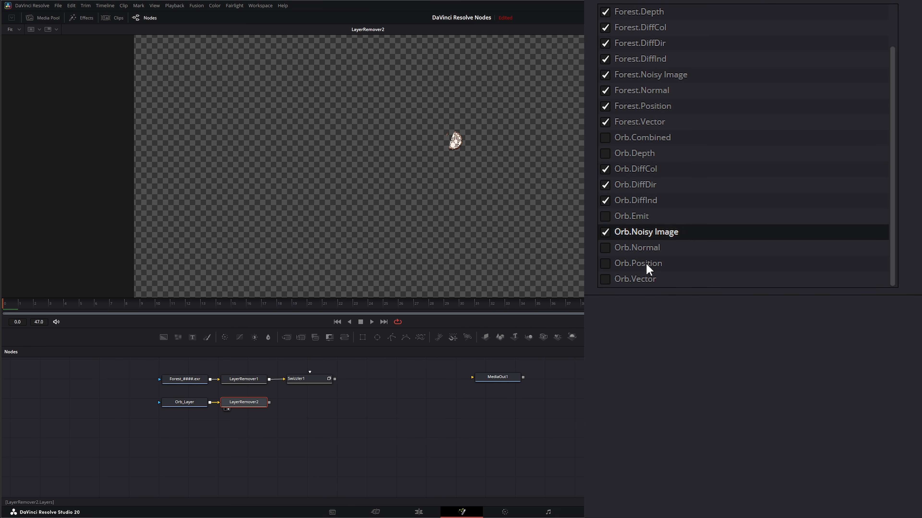
right_click(260, 154)
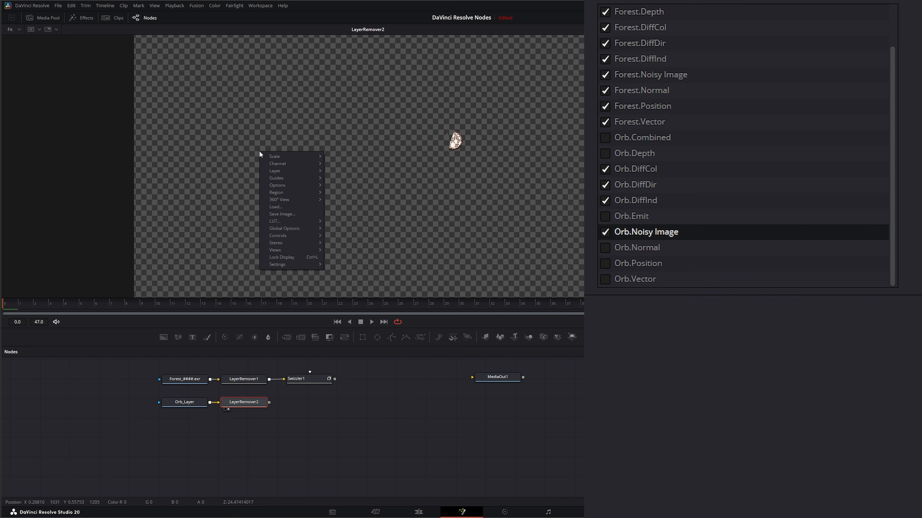
mouse_move(280, 164)
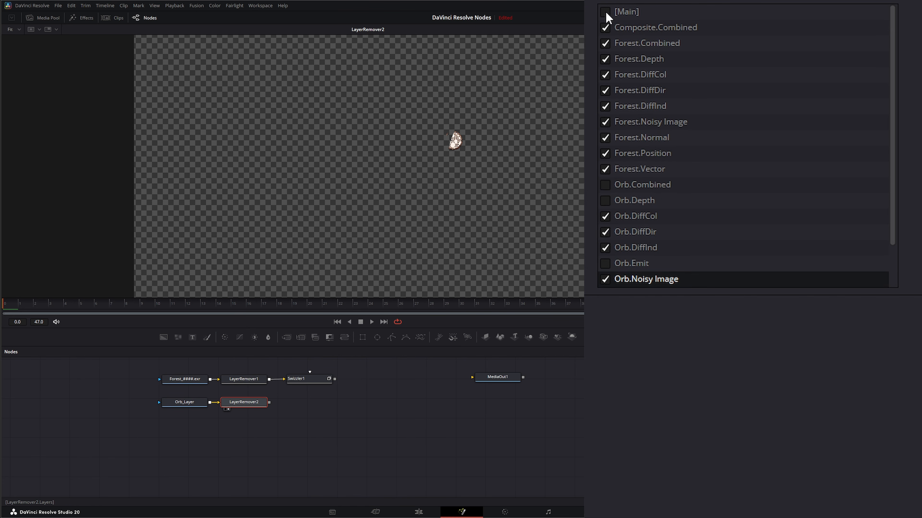
Step: Toggle the [Main] layer's removal mark on and back off in the second Layer Remover
click(605, 14)
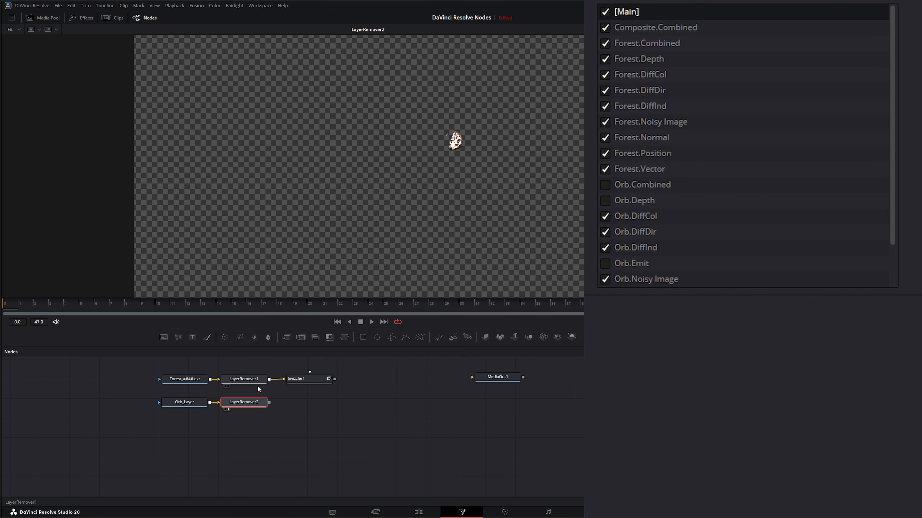
right_click(260, 155)
mouse_move(279, 169)
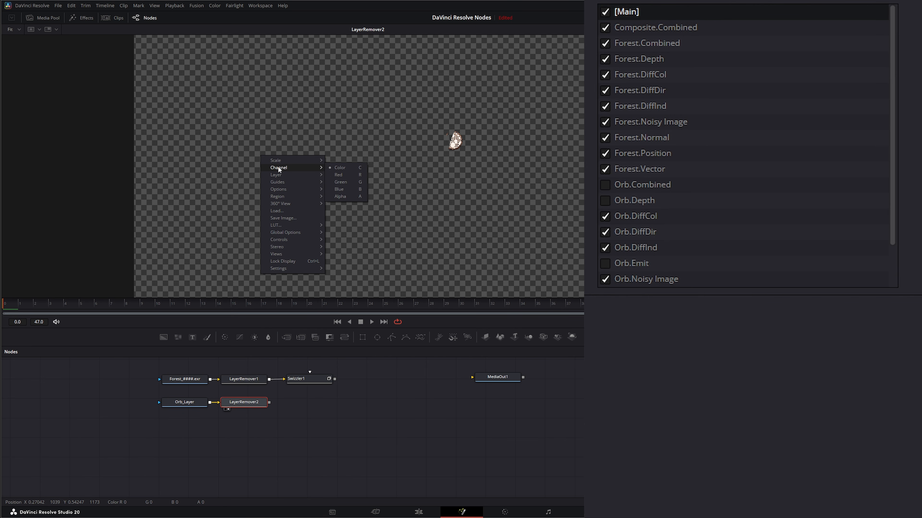
click(605, 14)
click(604, 14)
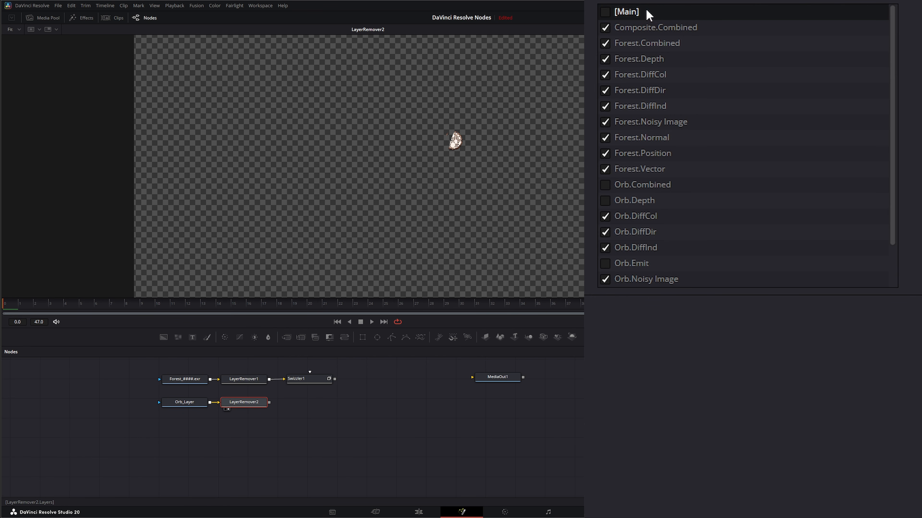
Step: Check the viewer's channel options for the second Layer Remover's output
right_click(263, 162)
mouse_move(284, 176)
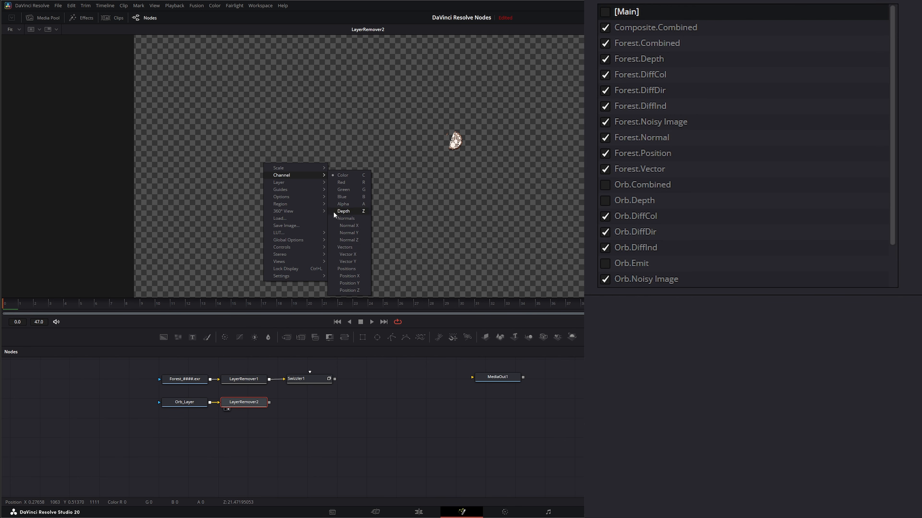
click(376, 433)
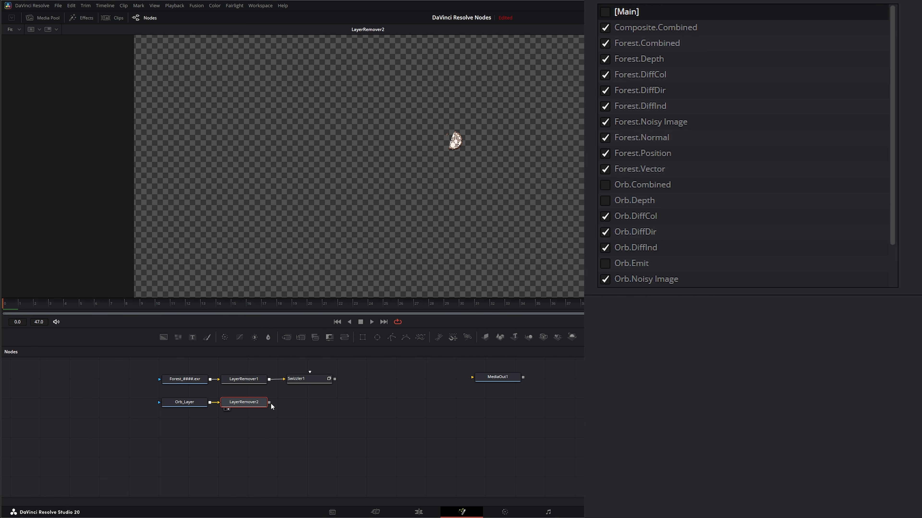
Step: Connect the second Layer Remover's output to the Swizzler's second input and view the Swizzler
drag(270, 404, 311, 370)
drag(269, 403, 310, 375)
click(307, 382)
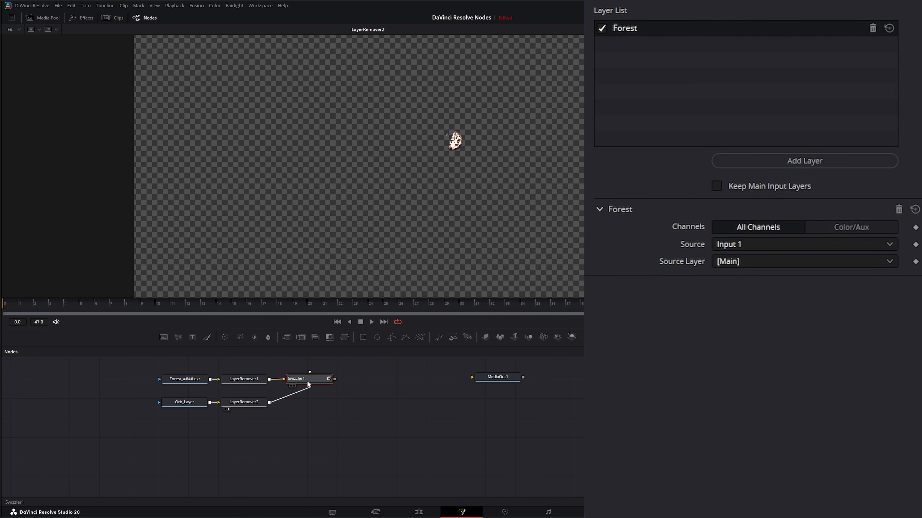
key(1)
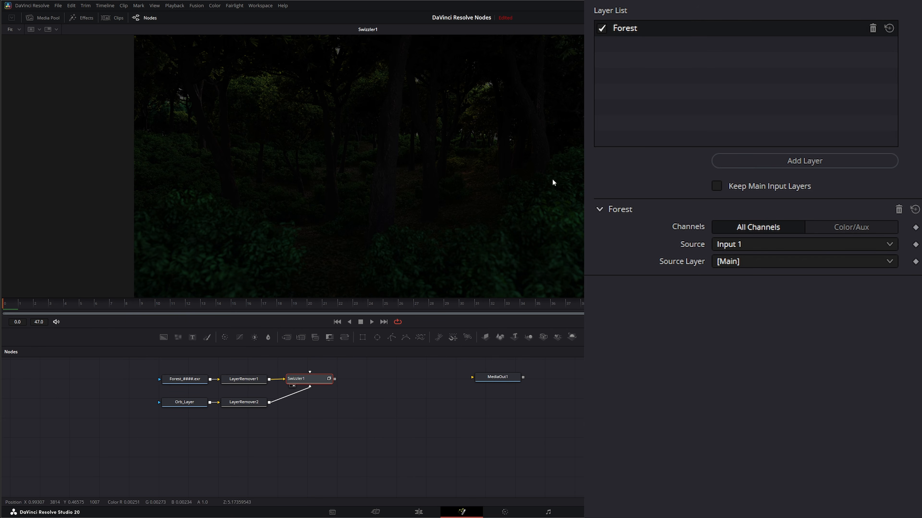
Step: Add a new layer to the Swizzler's layer list and rename it Orb
click(785, 161)
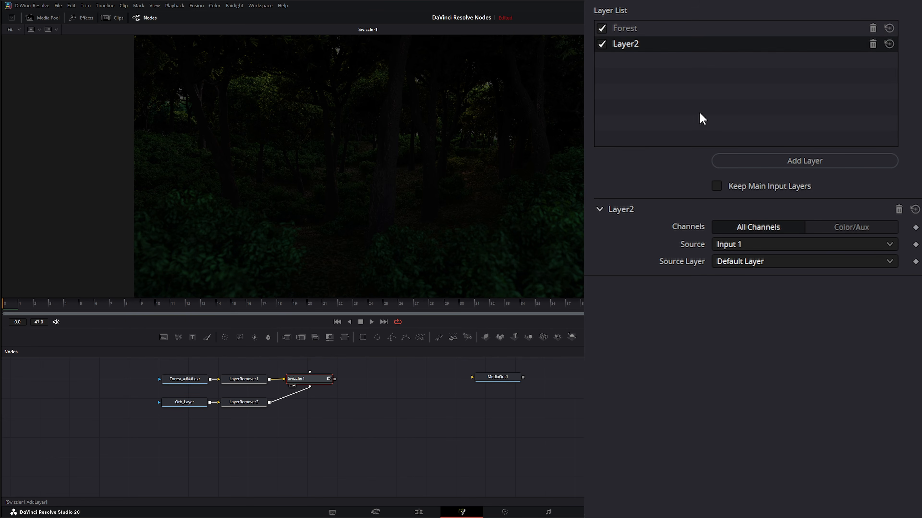
double_click(627, 44)
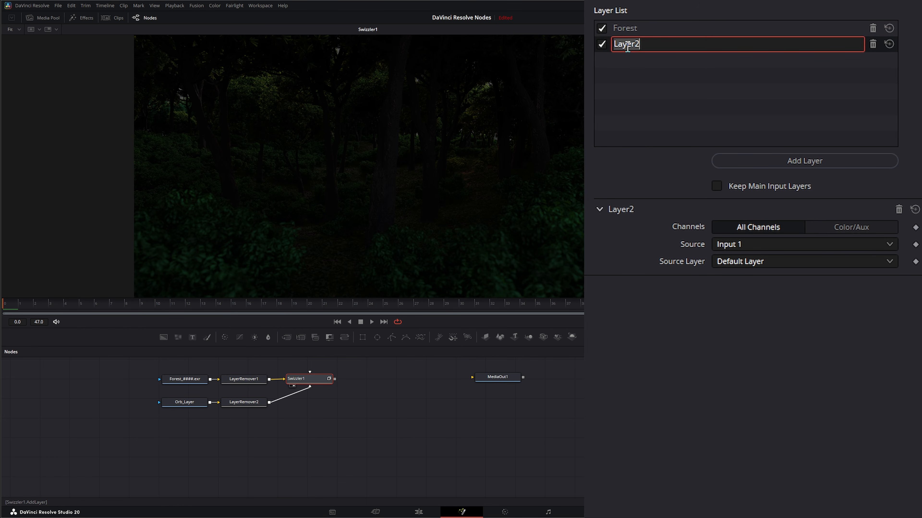
text(Orb)
key(Return)
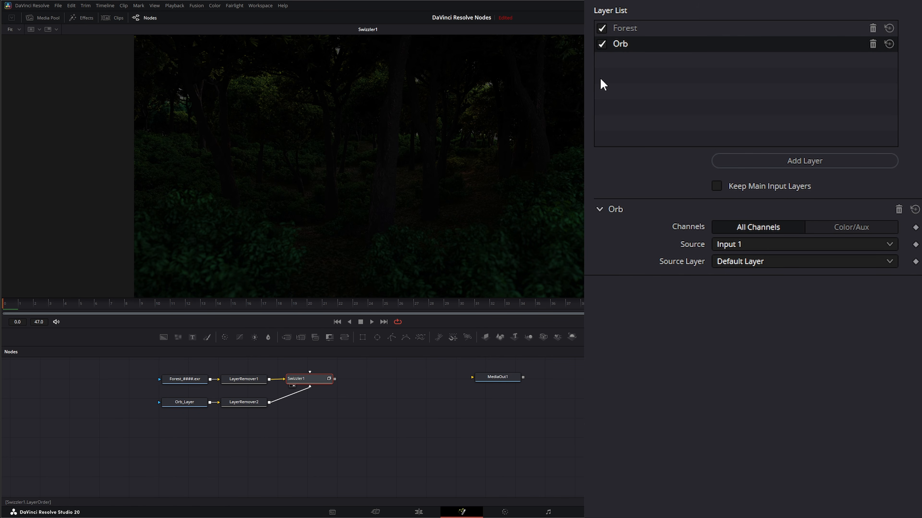
Step: Disable the Forest layer and set the Orb layer's source to Input 2 with the [Main] source layer
click(599, 29)
click(738, 247)
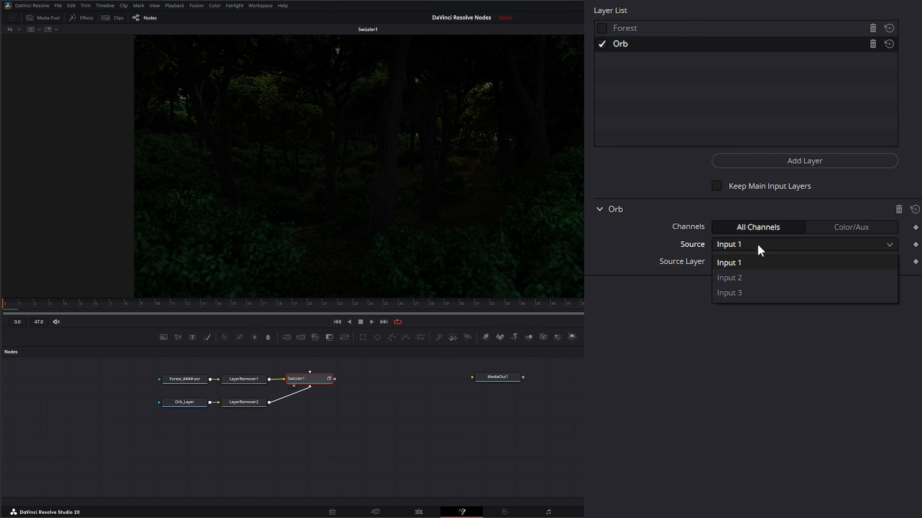
click(750, 277)
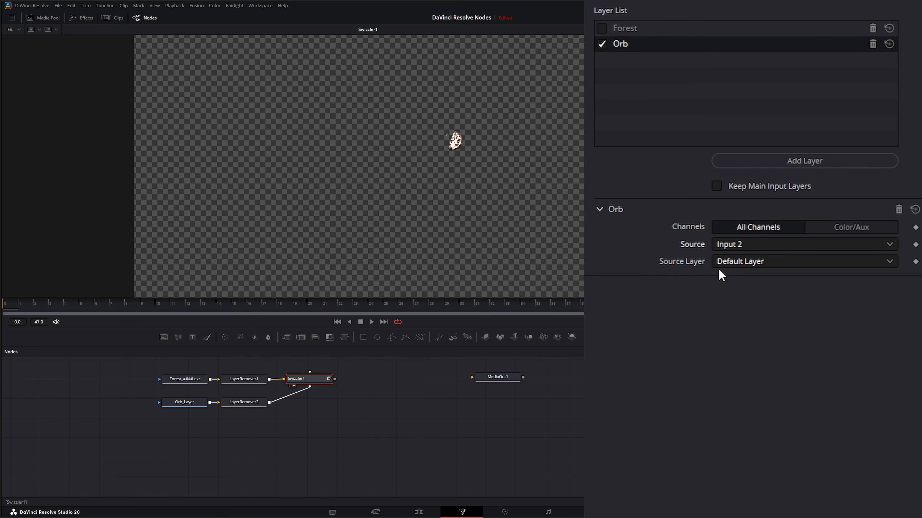
click(745, 262)
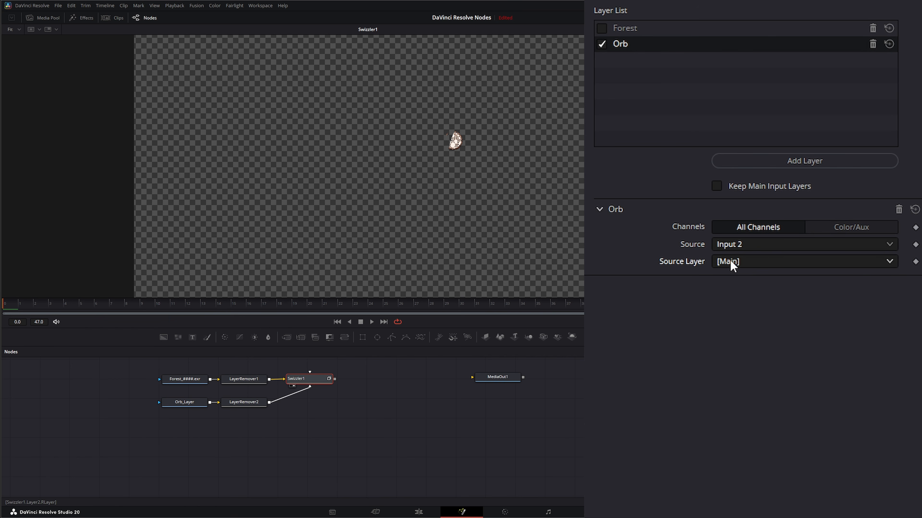
Step: Try Orb.Combined as the Orb layer's source layer while checking the viewer's channels, reverting to [Main]
right_click(398, 146)
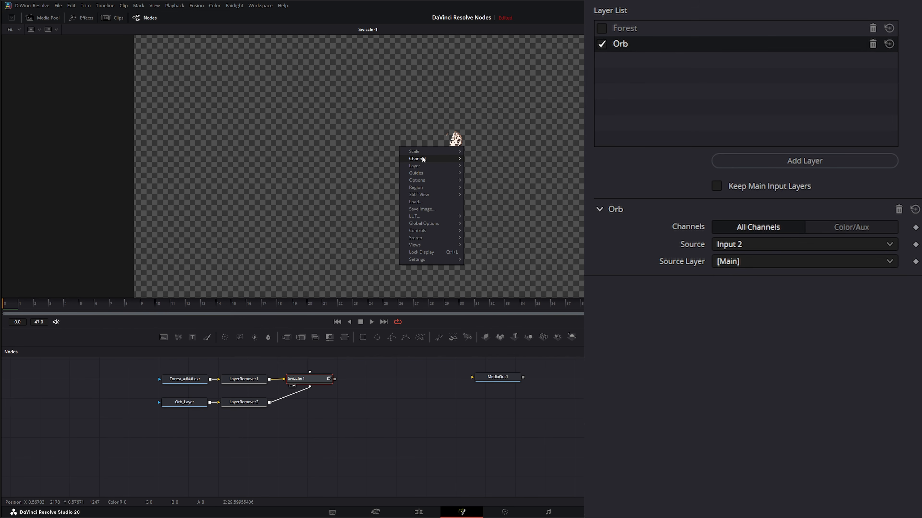
click(687, 332)
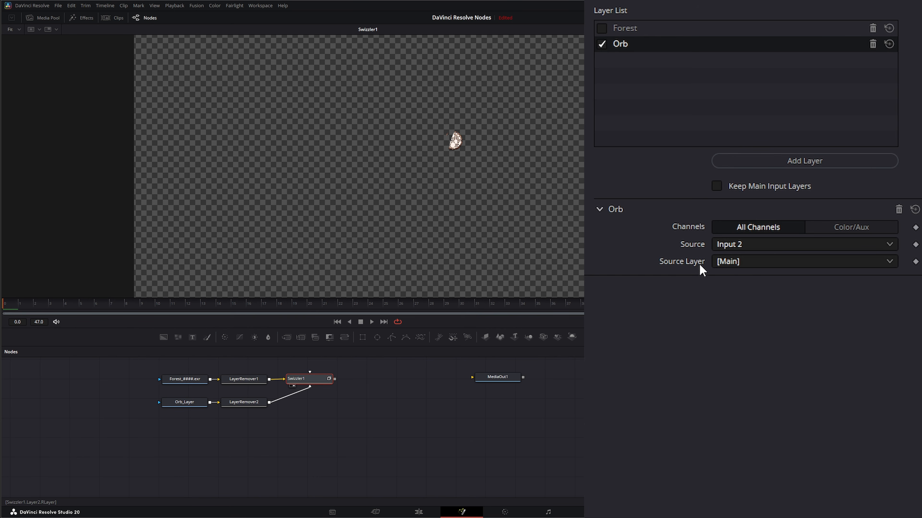
click(727, 263)
click(751, 312)
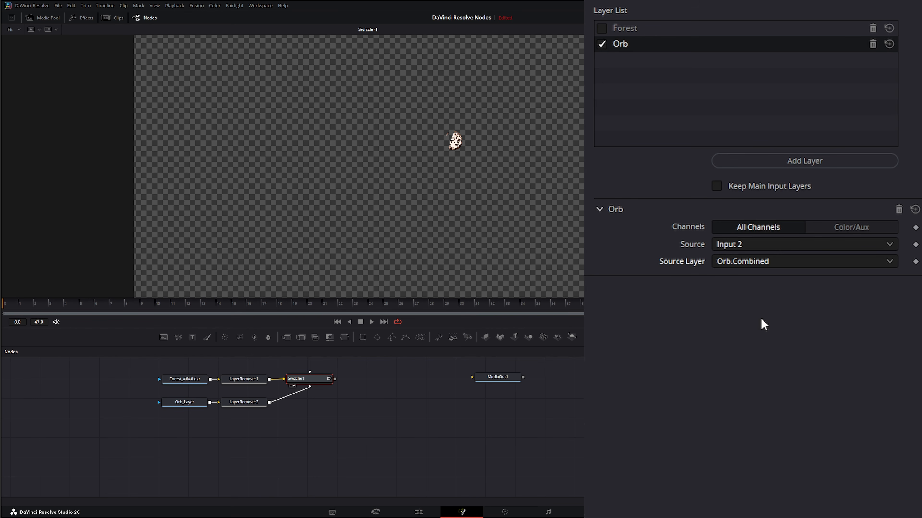
right_click(431, 156)
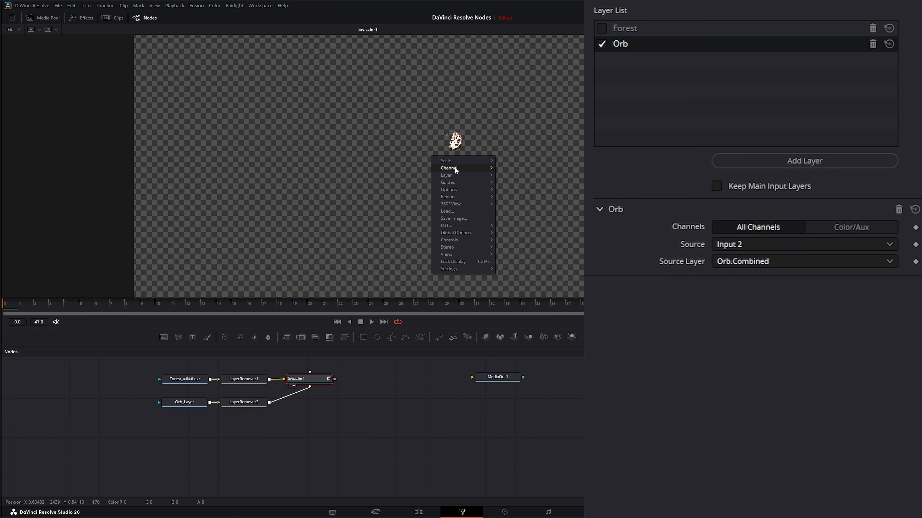
mouse_move(456, 171)
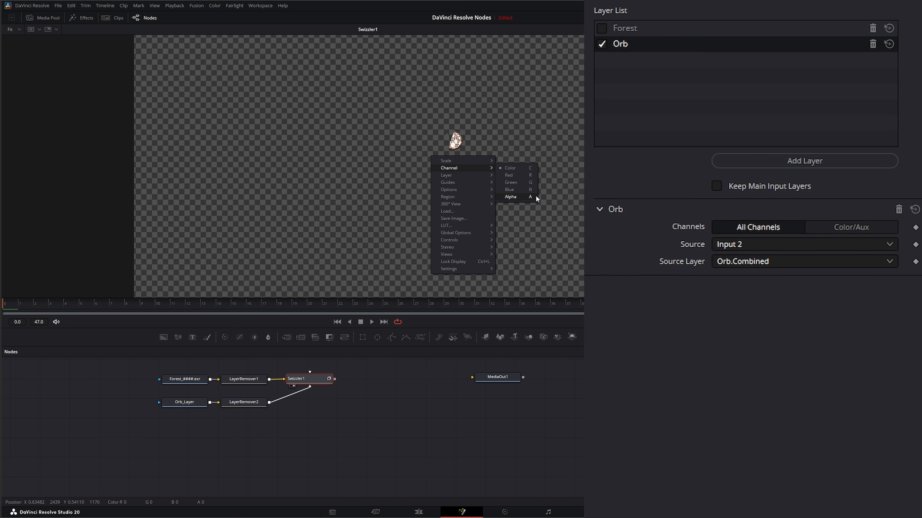
click(742, 264)
click(742, 299)
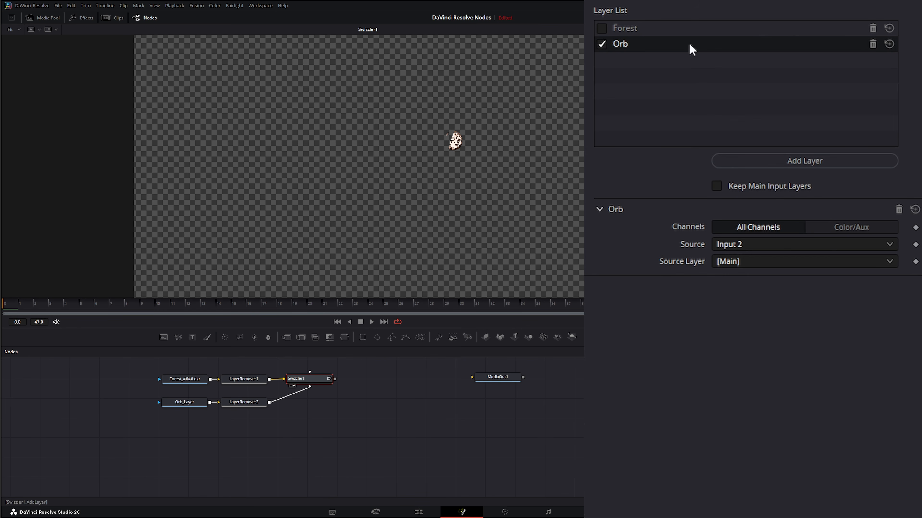
Step: Re-enable the Forest layer and move the Orb layer above Forest in the layer list
click(601, 27)
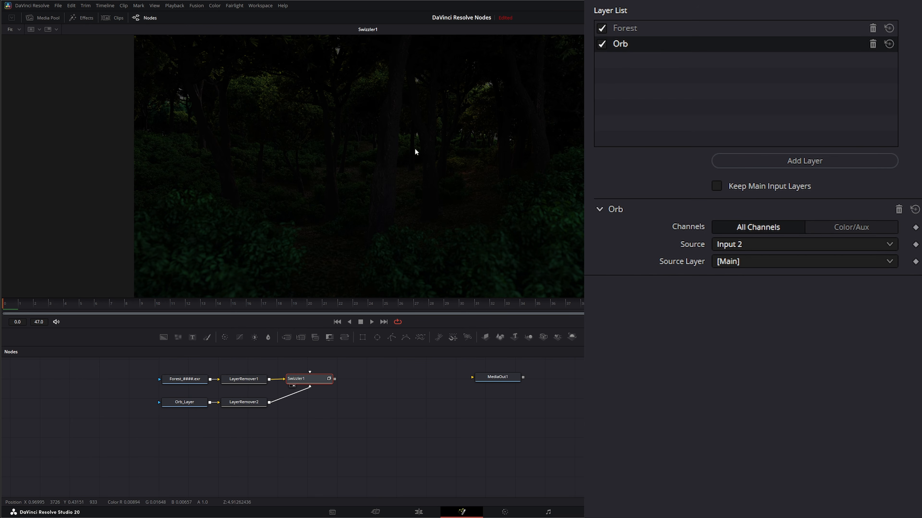
drag(629, 43, 624, 27)
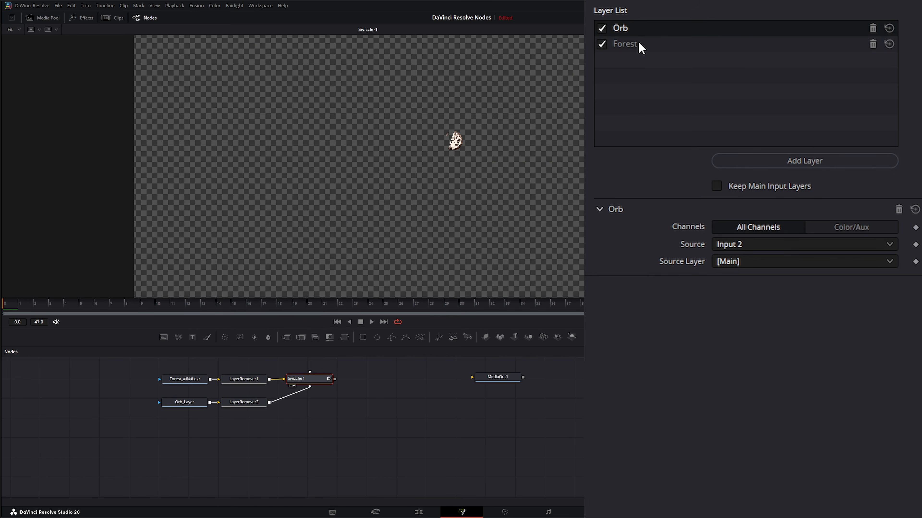
Step: Switch the viewer to display the Swizzler's Orb layer
right_click(286, 164)
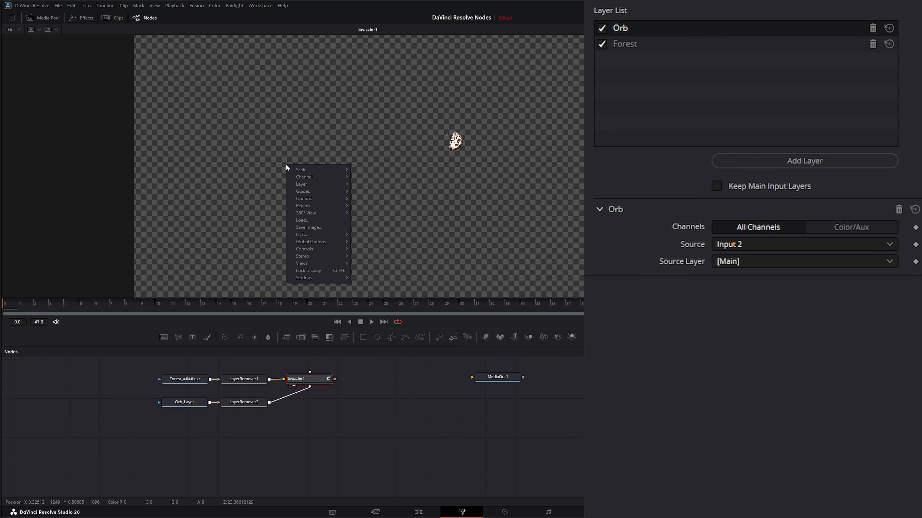
mouse_move(311, 188)
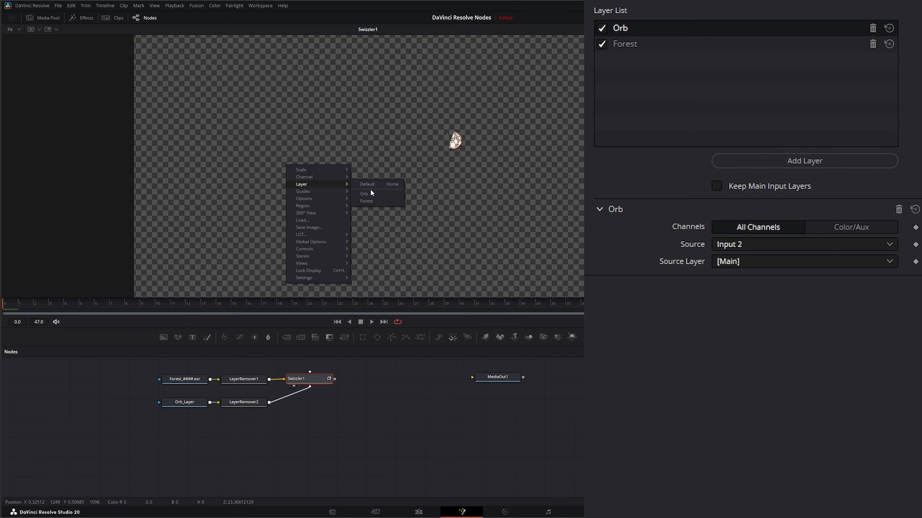
click(371, 194)
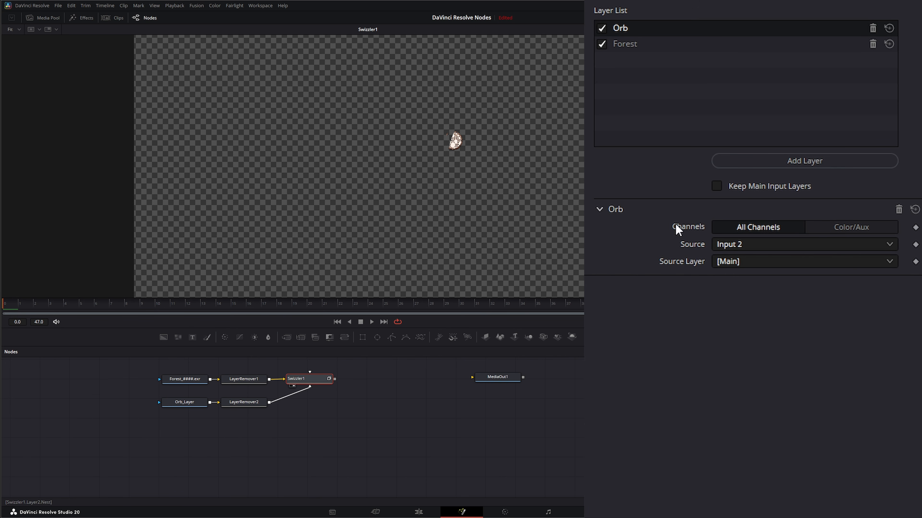
Step: Set the Orb layer's channels to Color/Aux with RGB/A, taking alpha from the Orb.Combined layer
click(841, 227)
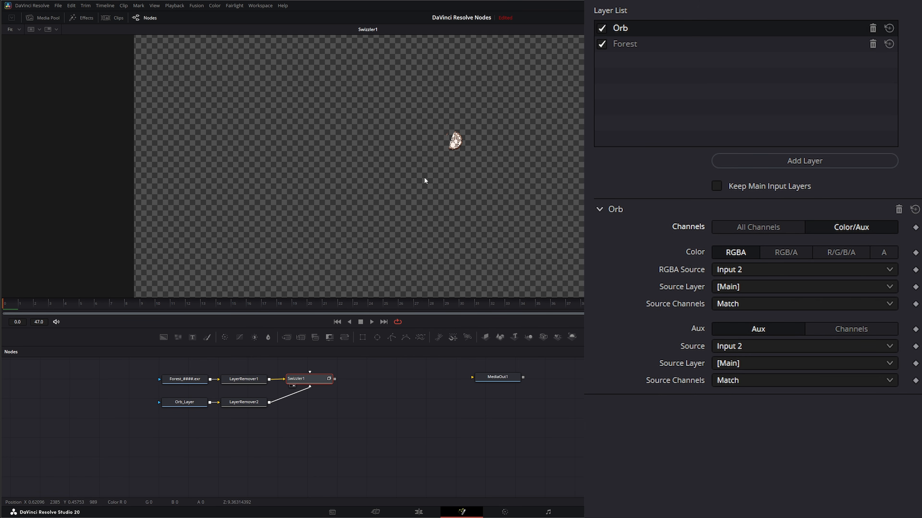
click(787, 255)
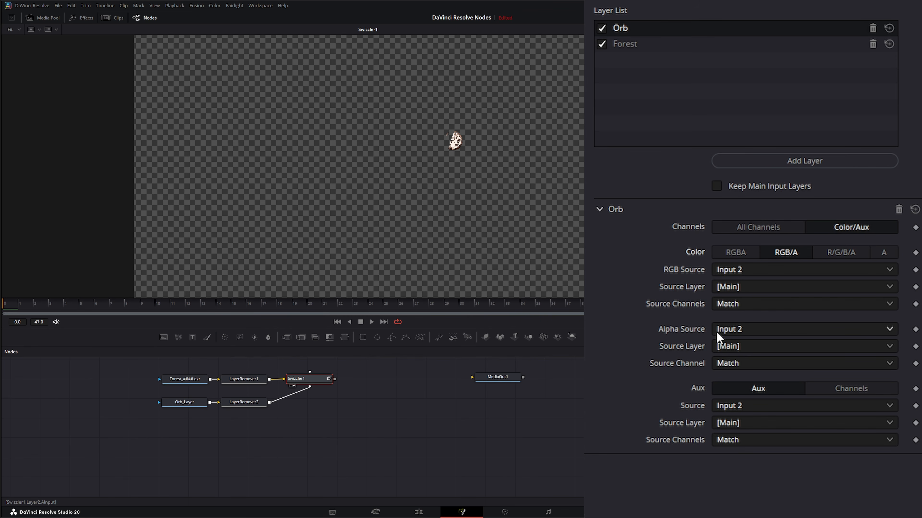
click(737, 348)
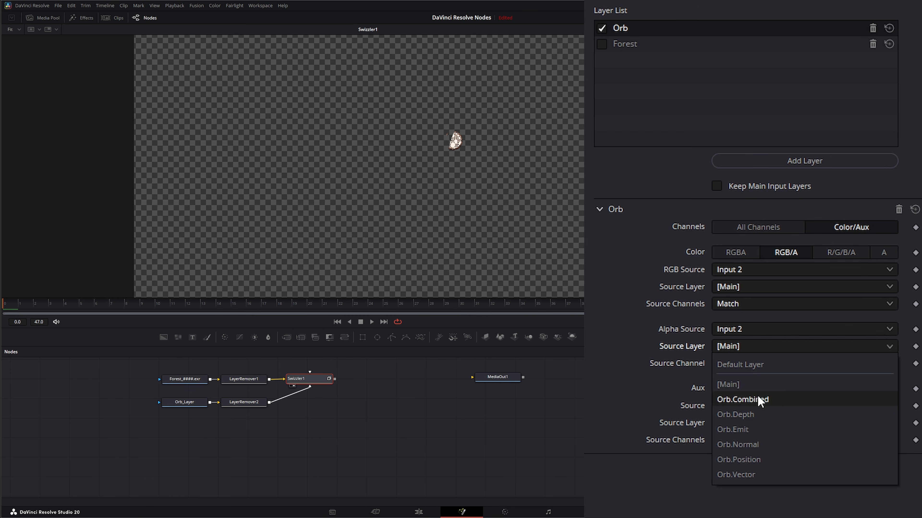
click(751, 399)
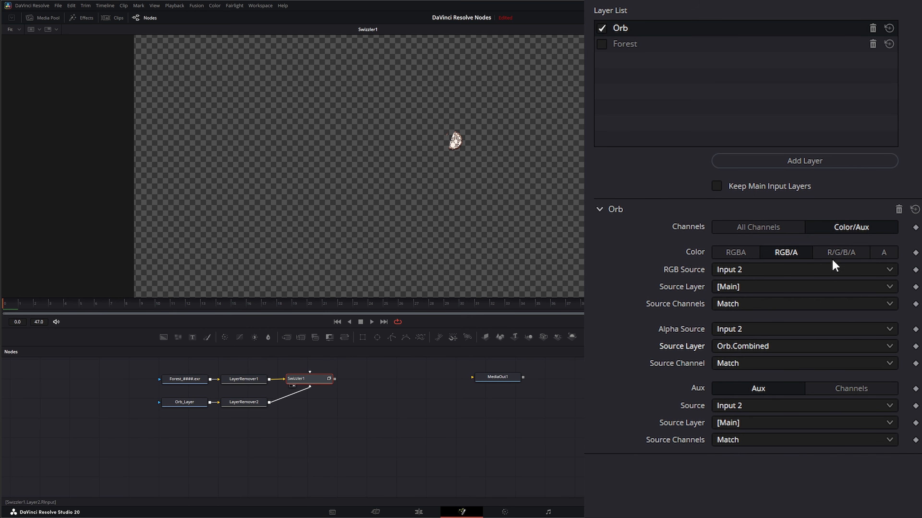
Step: Try the R/G/B/A and A color modes for the Orb layer, then return it to RGBA
click(839, 254)
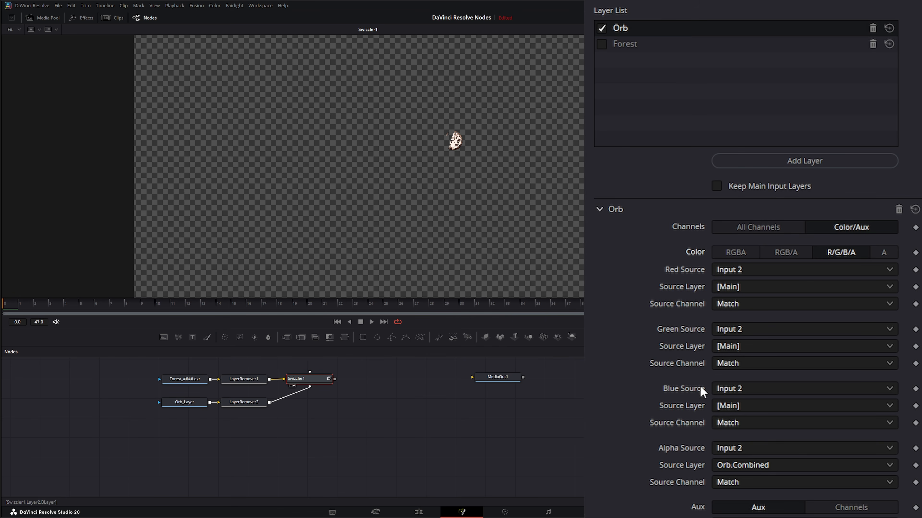
click(884, 252)
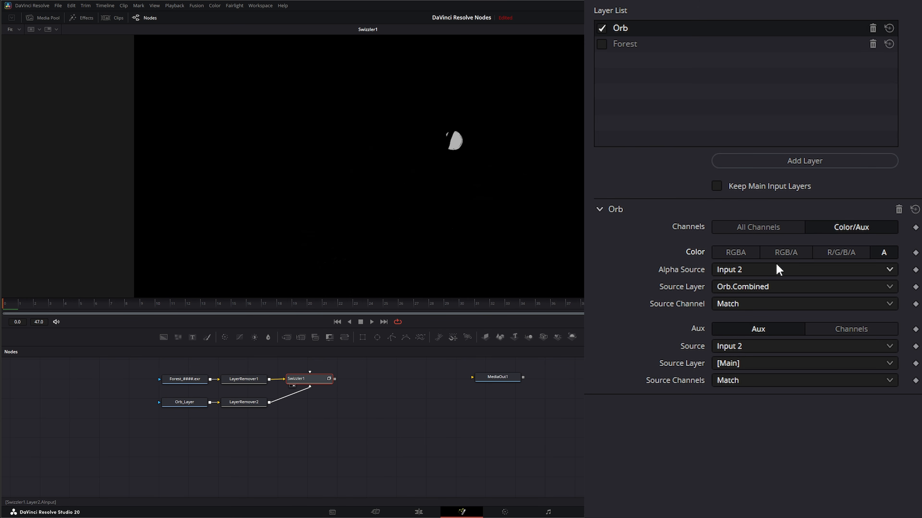
click(742, 251)
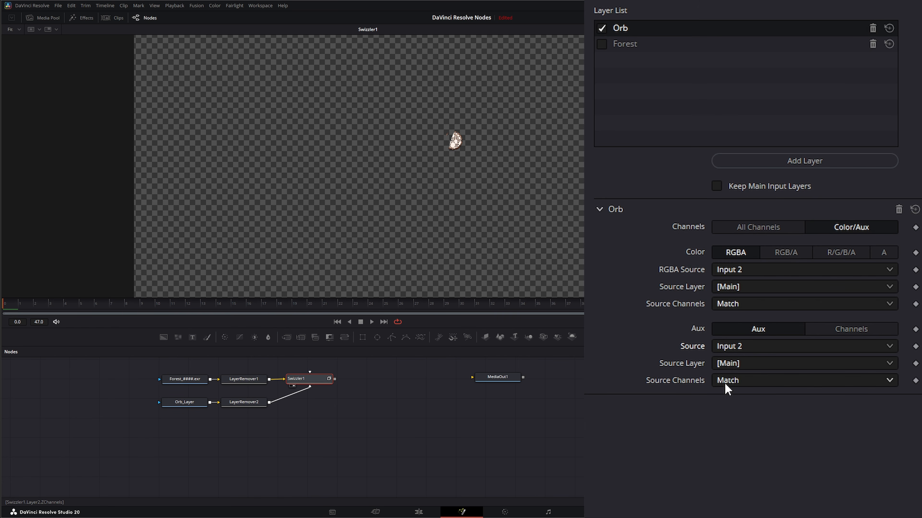
right_click(356, 191)
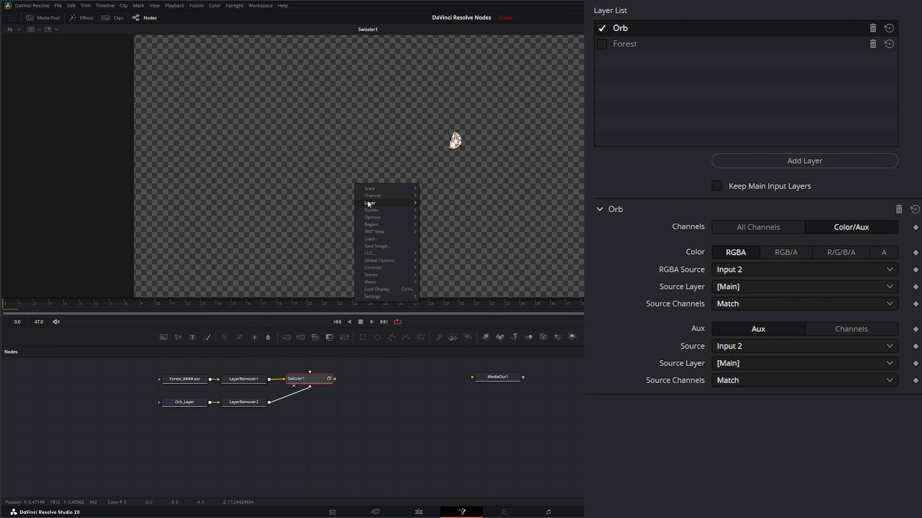
mouse_move(383, 198)
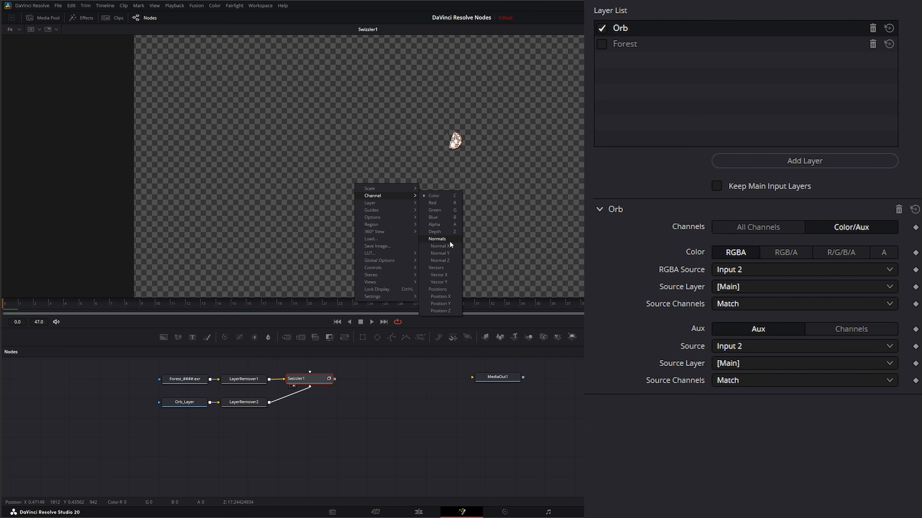
click(683, 449)
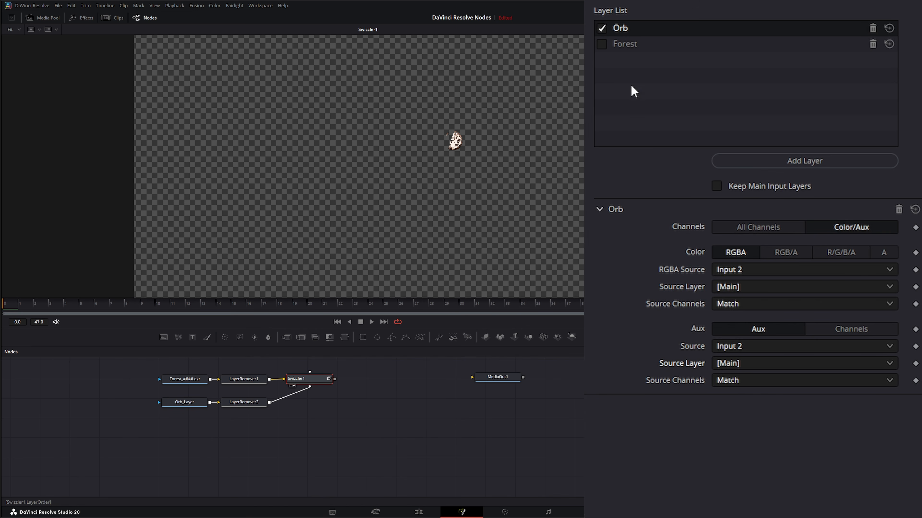
Step: Try switching the Orb layer's Aux source to Input 1, then set it back to Input 2
click(730, 347)
click(731, 368)
click(728, 365)
click(745, 403)
right_click(370, 132)
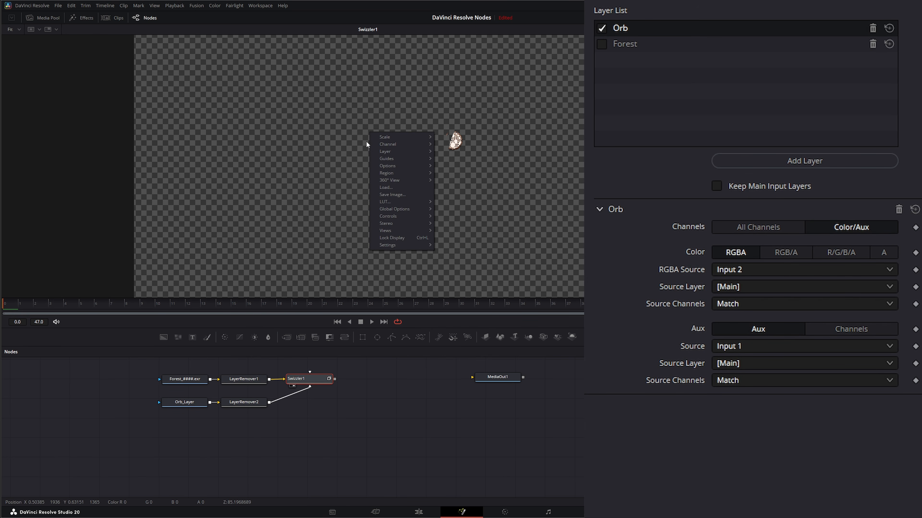
mouse_move(385, 145)
click(734, 428)
click(736, 347)
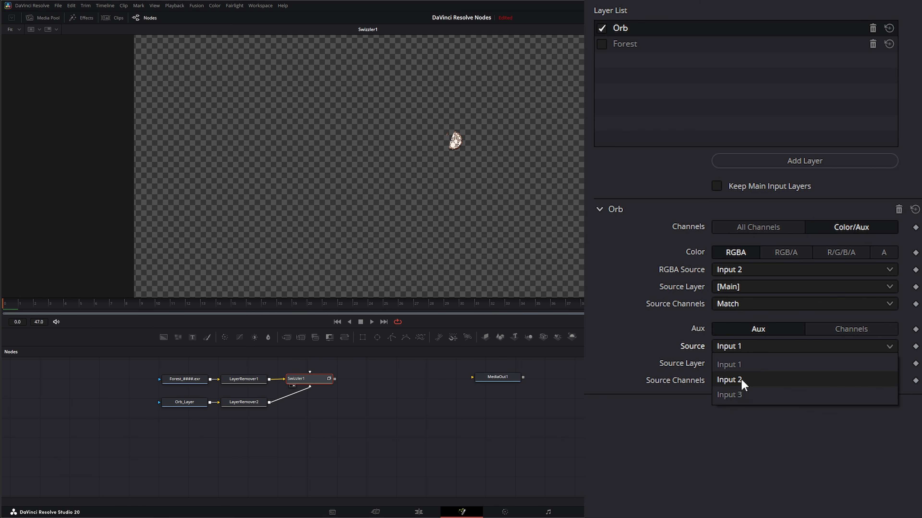
click(743, 384)
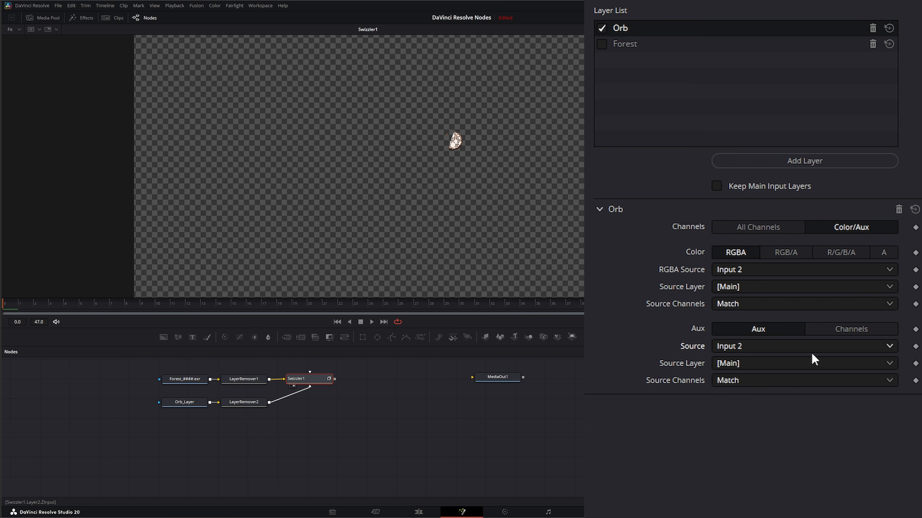
Step: Switch the Orb layer's Aux mode to Channels to expose the individual auxiliary channel sources
click(859, 335)
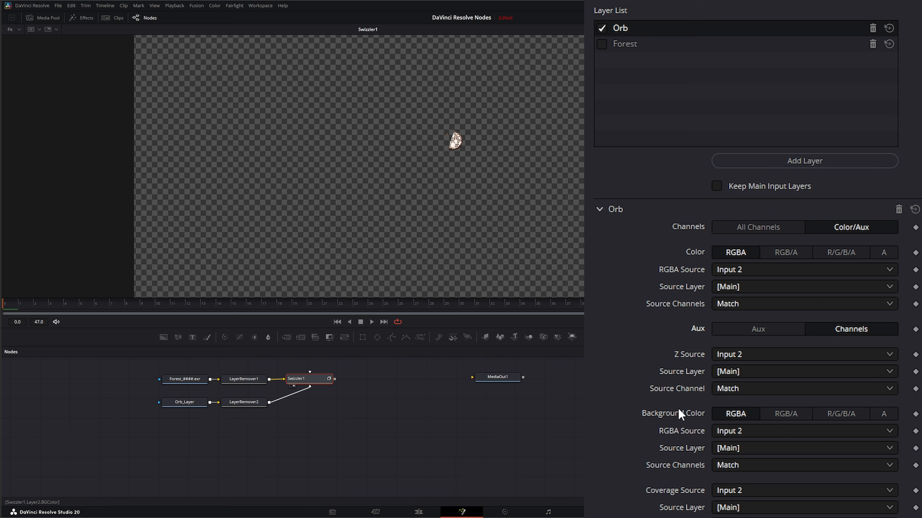
scroll(680, 414, down, 9)
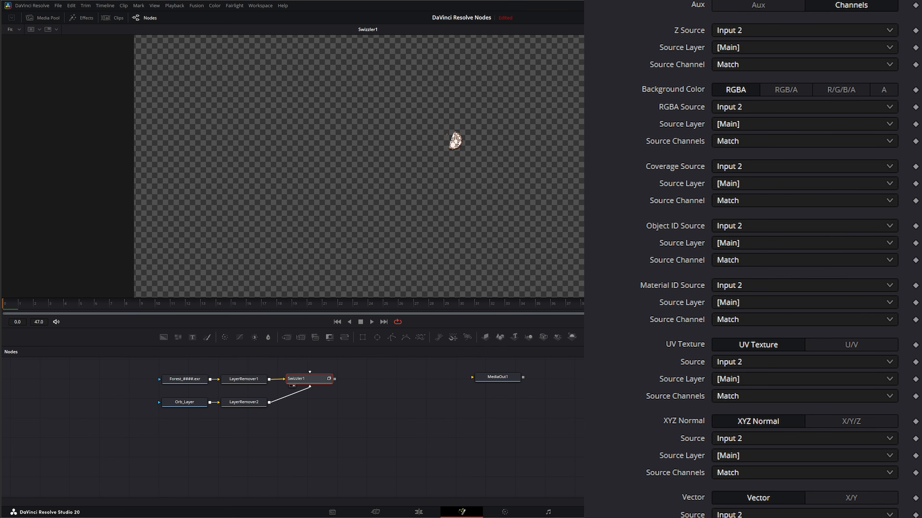
Step: Duplicate the Orb_Layer loader, place the copy below, and rename it ZPass_New
click(183, 403)
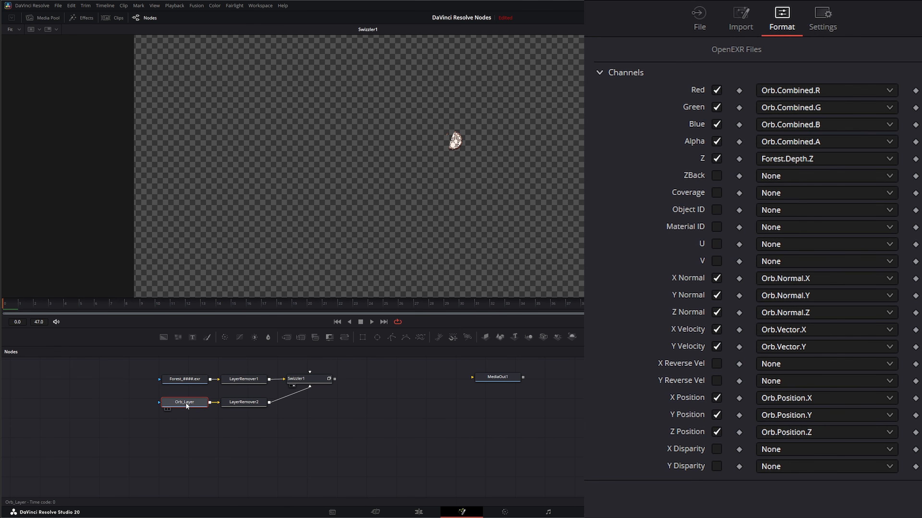
key(ctrl+c)
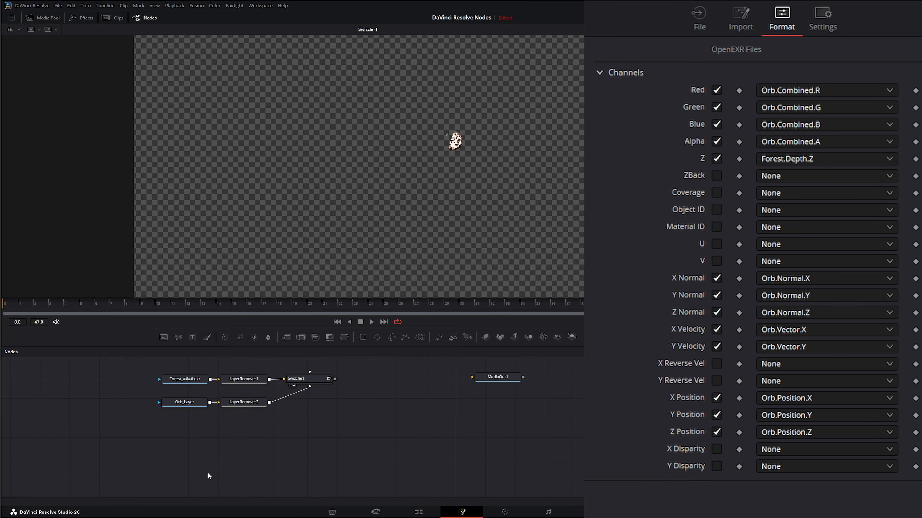
key(ctrl+v)
drag(179, 442, 204, 438)
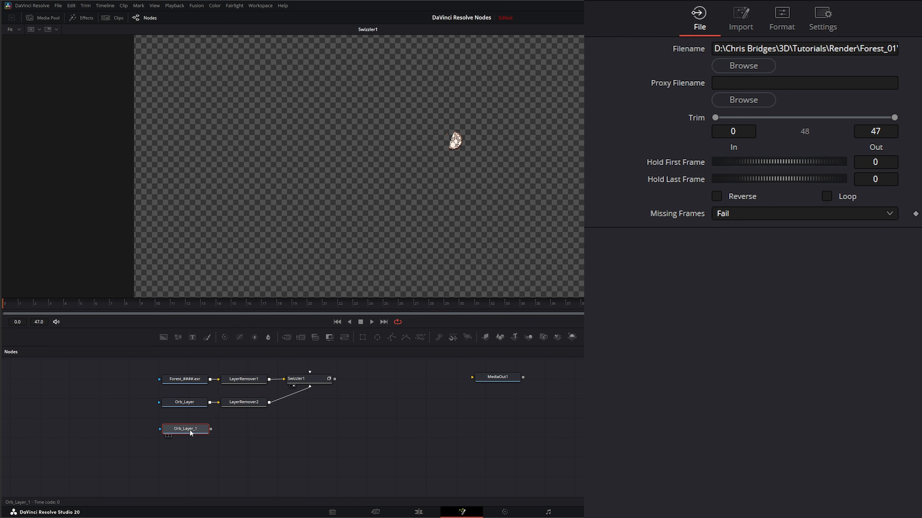
key(2)
key(F2)
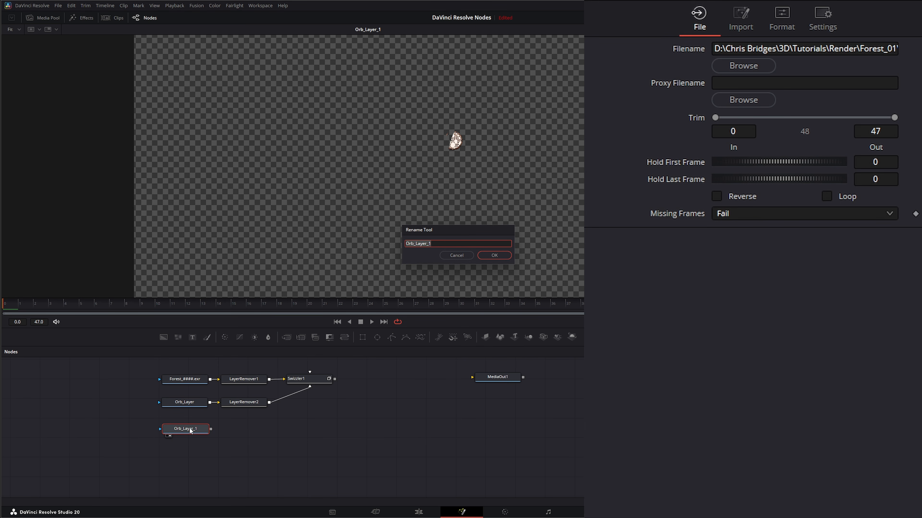
text(Z Pass_New)
key(Return)
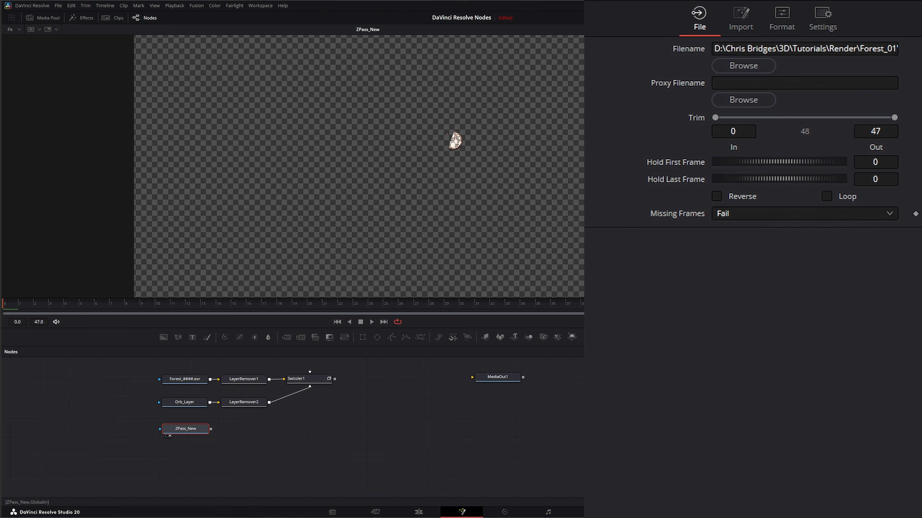
Step: In ZPass_New's format channels, disable Red, Green, Blue, Alpha and the normal, velocity and position channels, leaving only Z
click(782, 16)
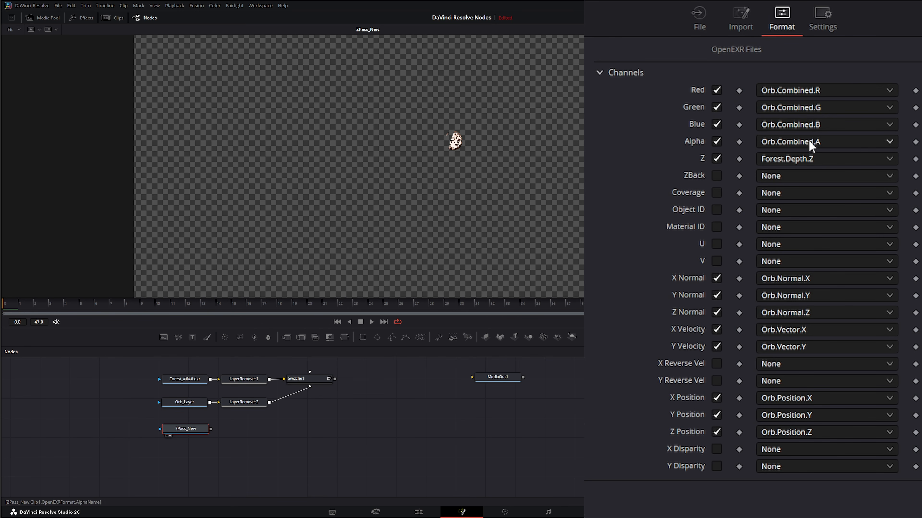
click(717, 141)
click(717, 125)
click(717, 107)
click(716, 90)
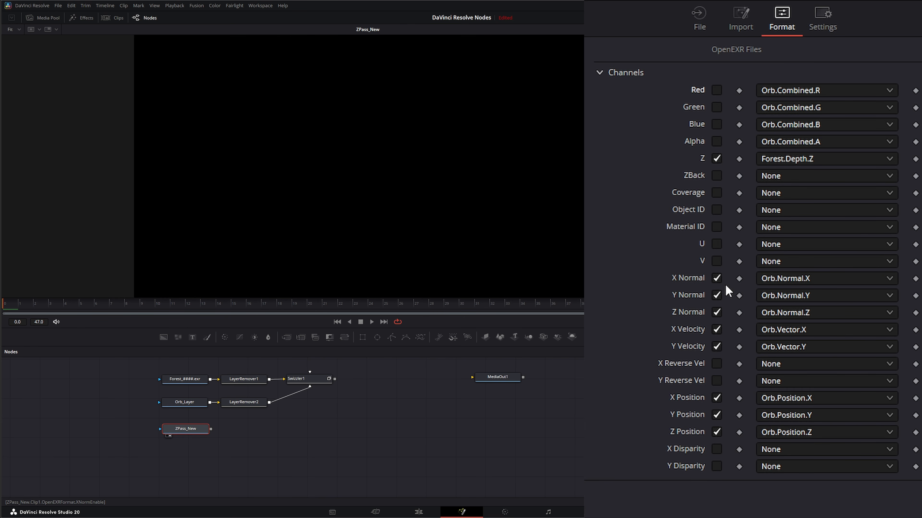
click(716, 279)
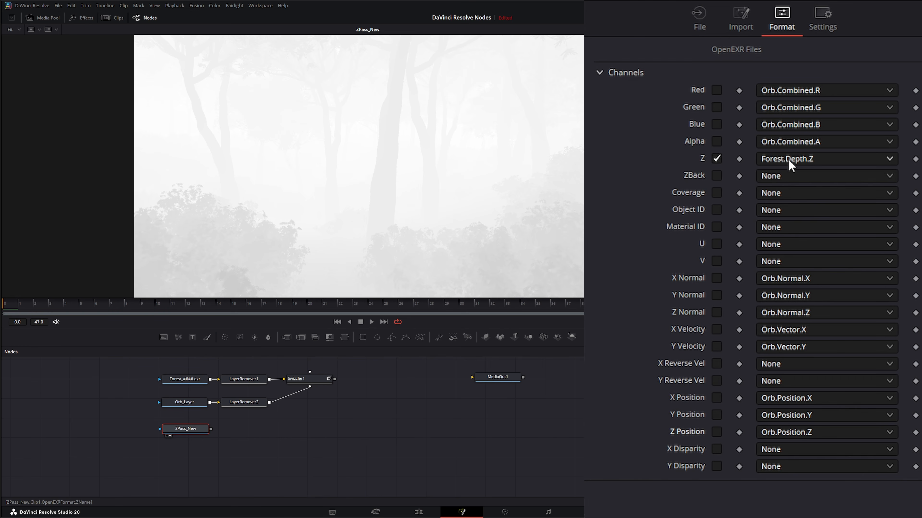
Step: Re-enable the Alpha, Blue, Green and Red channels on the ZPass_New loader
click(717, 141)
click(716, 124)
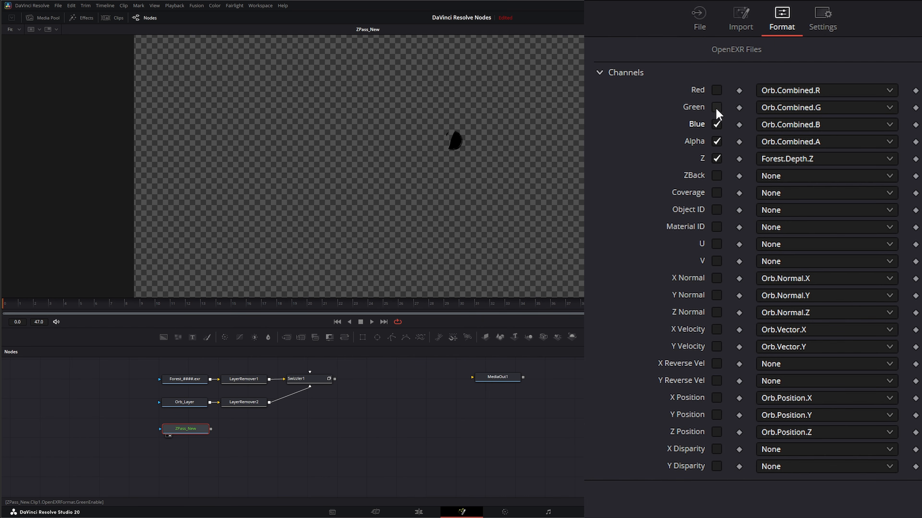
click(717, 107)
click(717, 90)
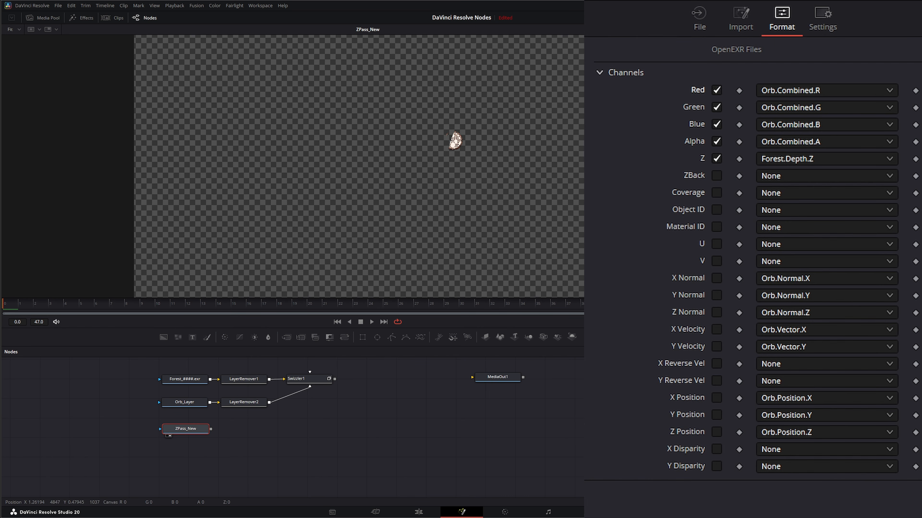
Step: Examine the viewer's channel and layer options for the ZPass_New loader
right_click(314, 158)
mouse_move(340, 170)
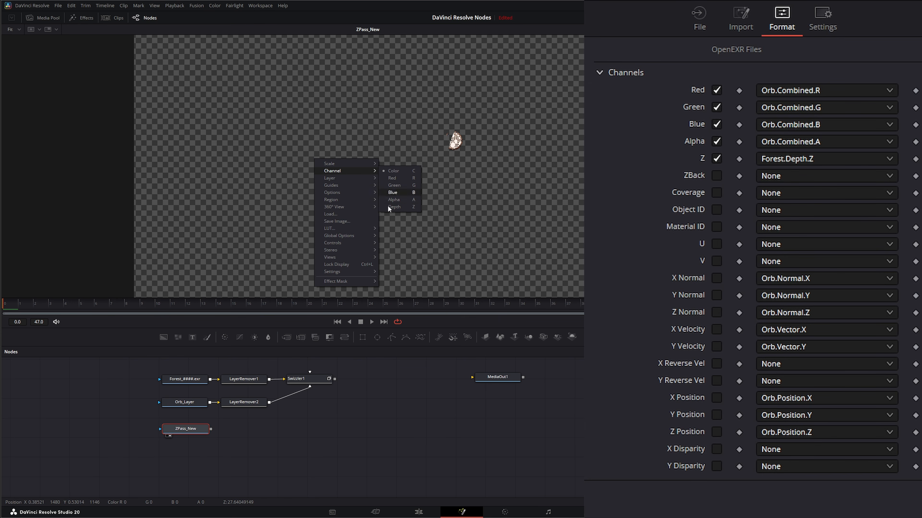
drag(187, 430, 185, 430)
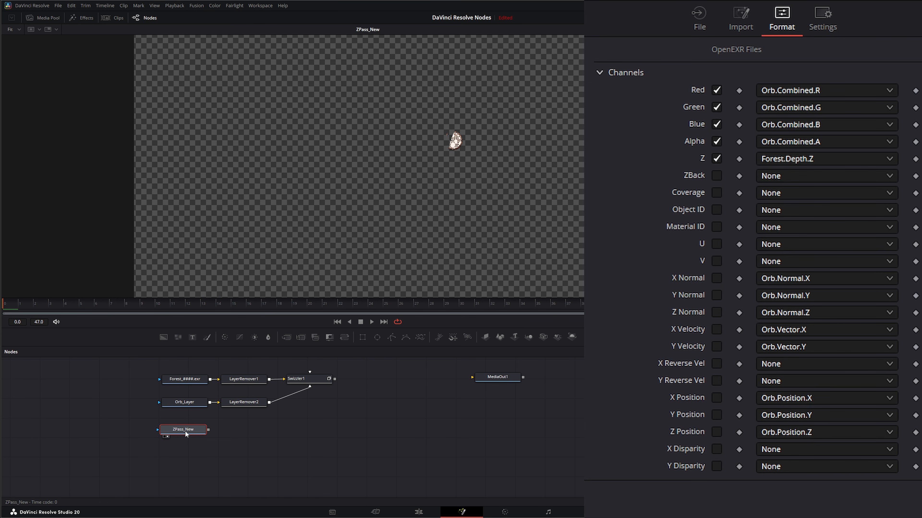
right_click(195, 181)
mouse_move(217, 199)
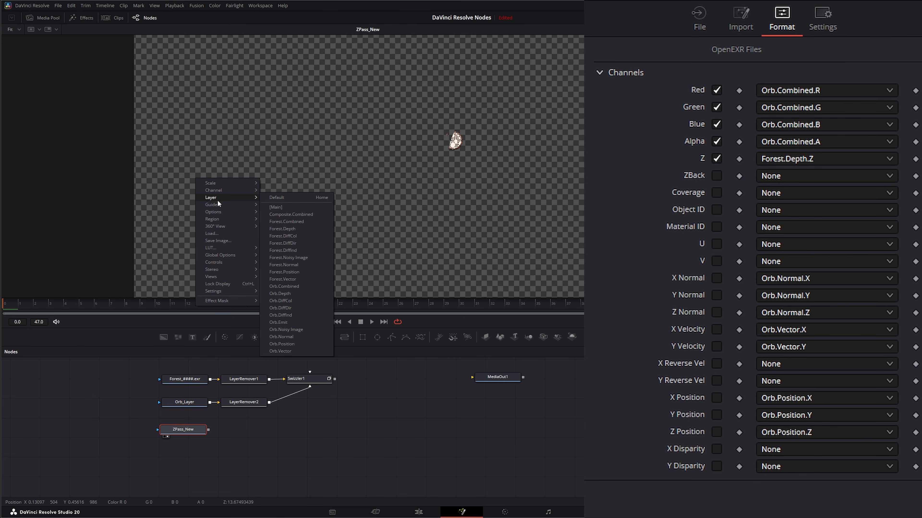
click(225, 452)
Step: Add a Layer Remover node connected after the ZPass_New loader
key(shift+space)
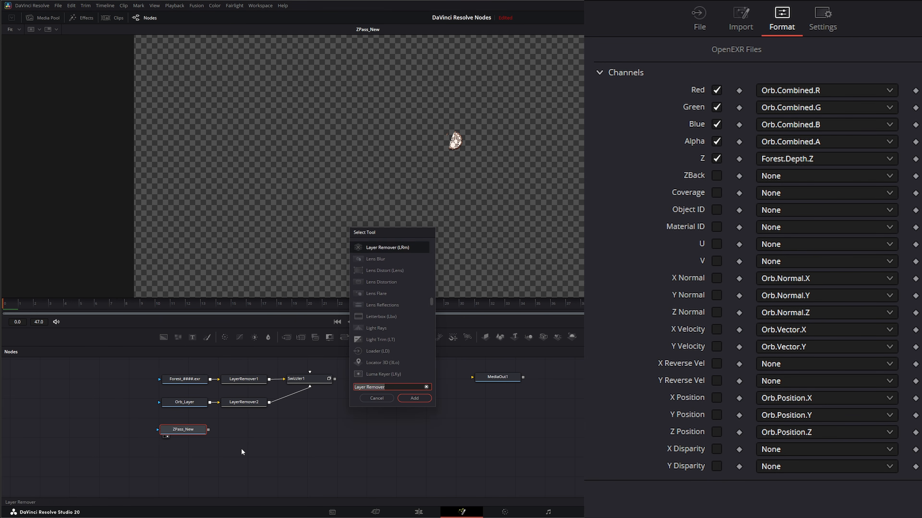
text(lay)
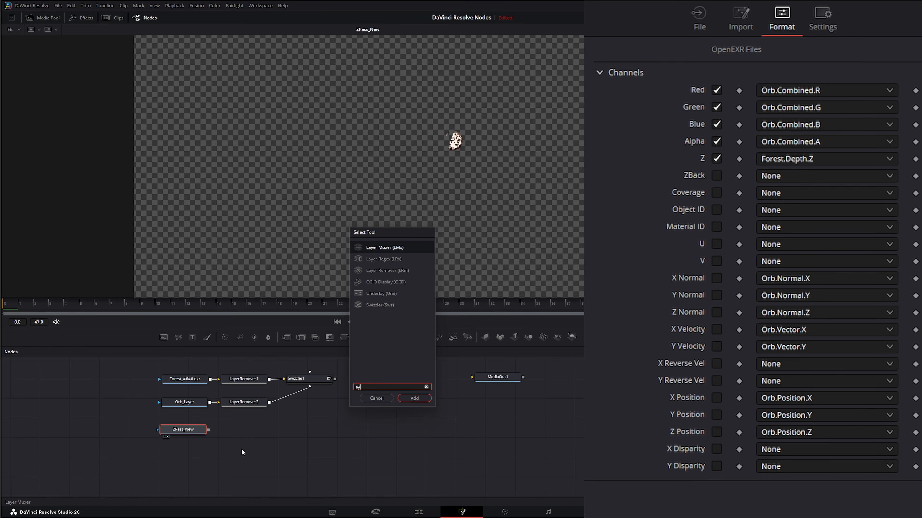
click(387, 270)
click(414, 399)
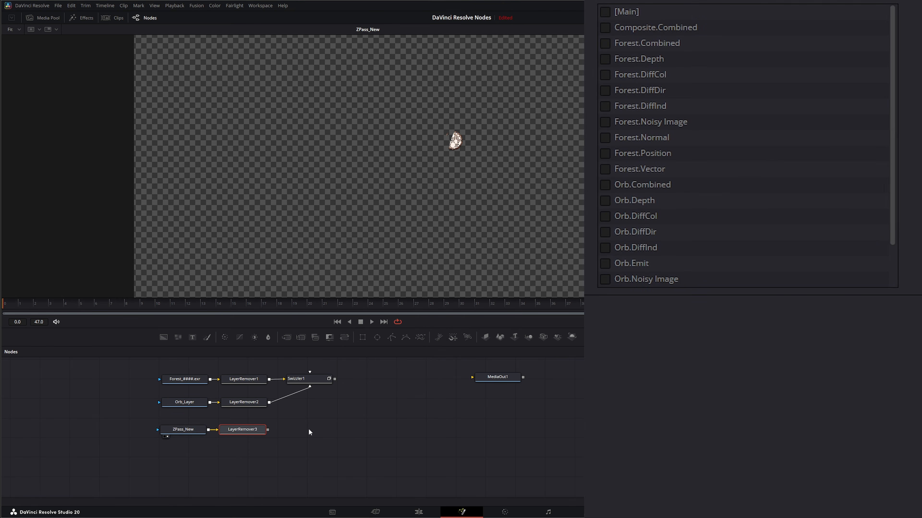
Step: In the new Layer Remover, mark all Composite, Forest and Orb layers for removal except Orb.Combined and Orb.Depth
key(1)
click(605, 27)
click(605, 42)
click(604, 59)
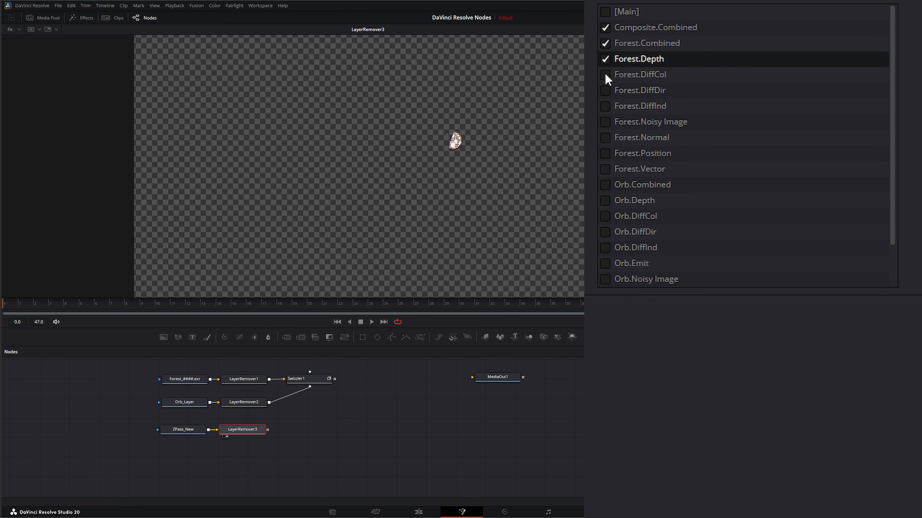
click(605, 75)
click(605, 90)
click(605, 106)
click(604, 122)
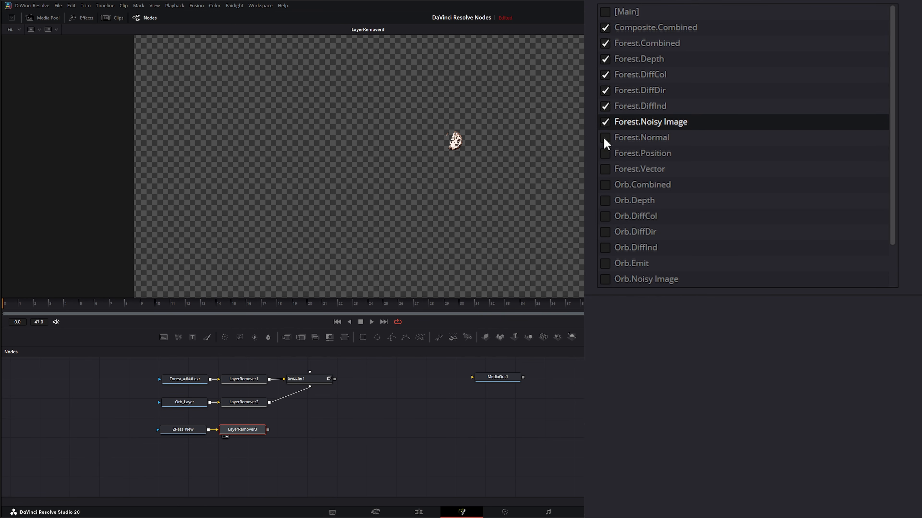
click(605, 137)
click(605, 152)
click(605, 168)
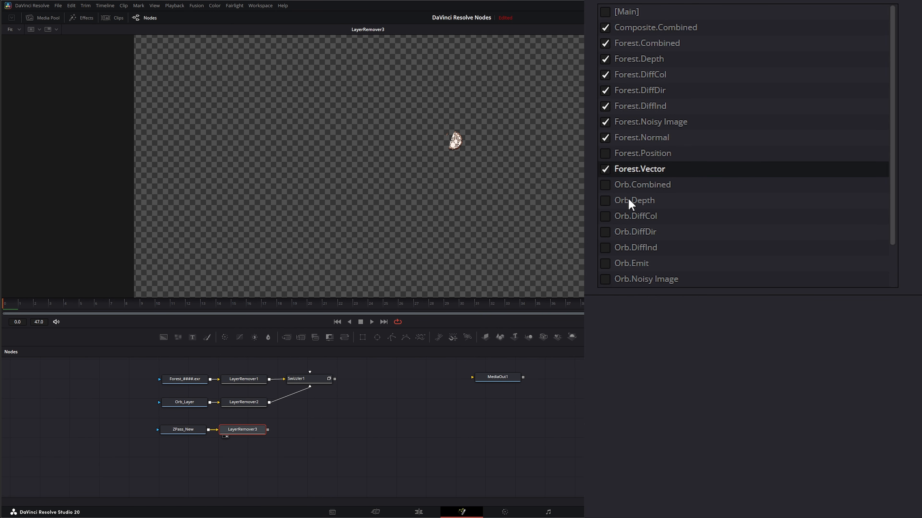
click(606, 218)
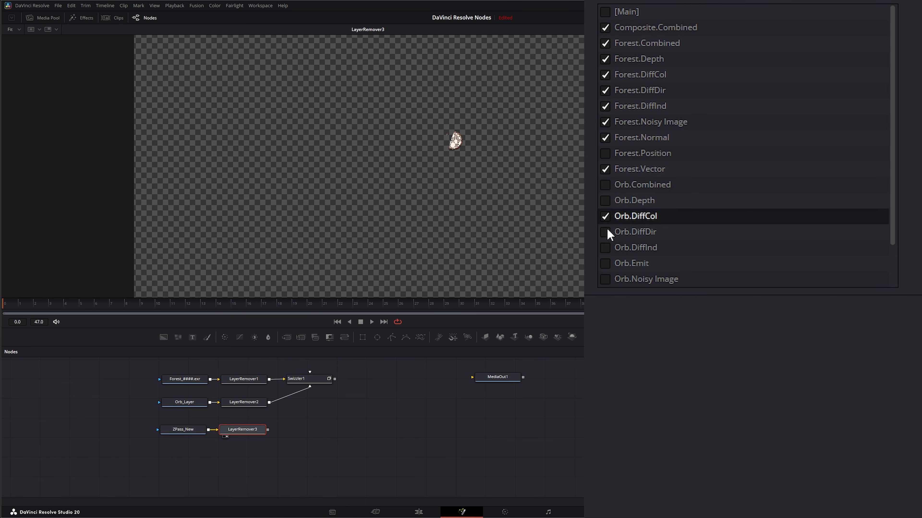
click(604, 231)
click(605, 247)
click(605, 263)
click(604, 279)
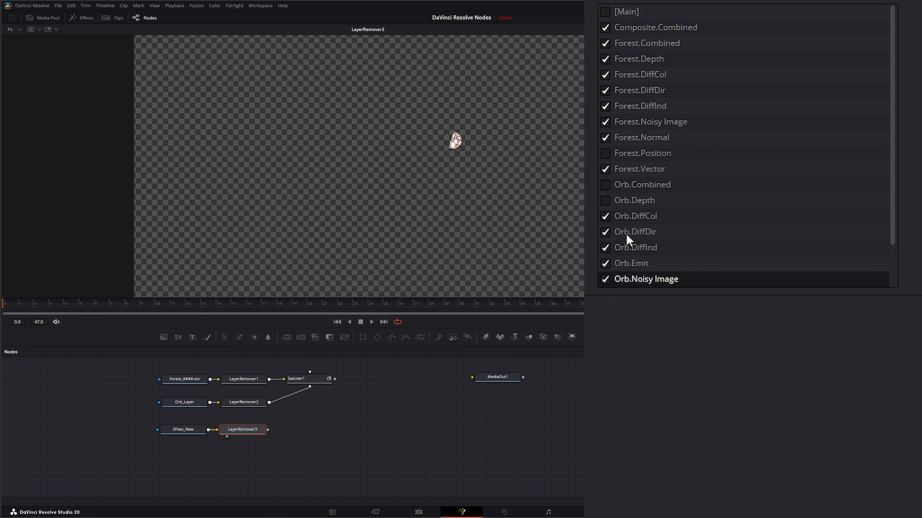
scroll(891, 218, down, 3)
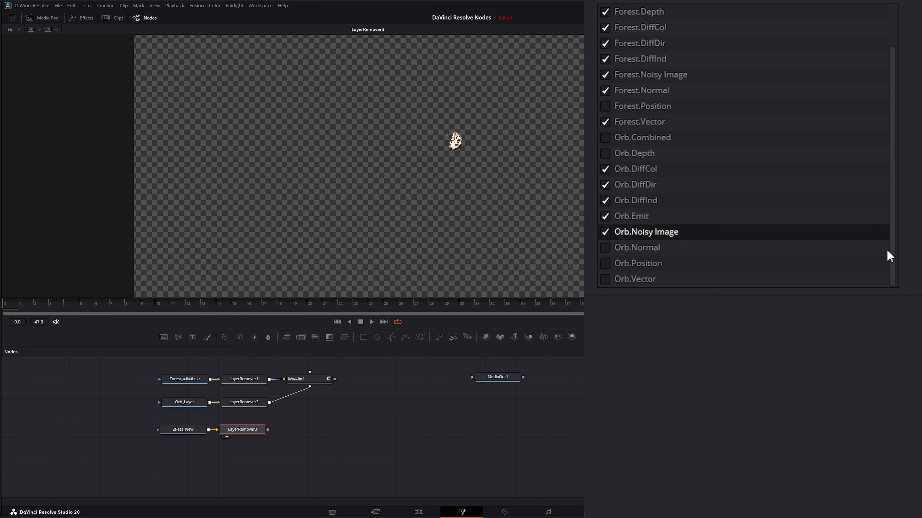
click(605, 250)
click(604, 264)
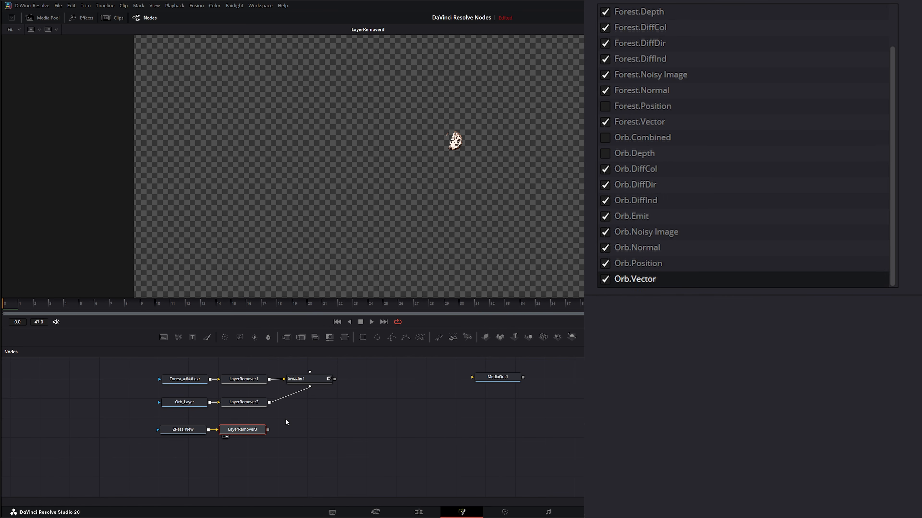
right_click(262, 126)
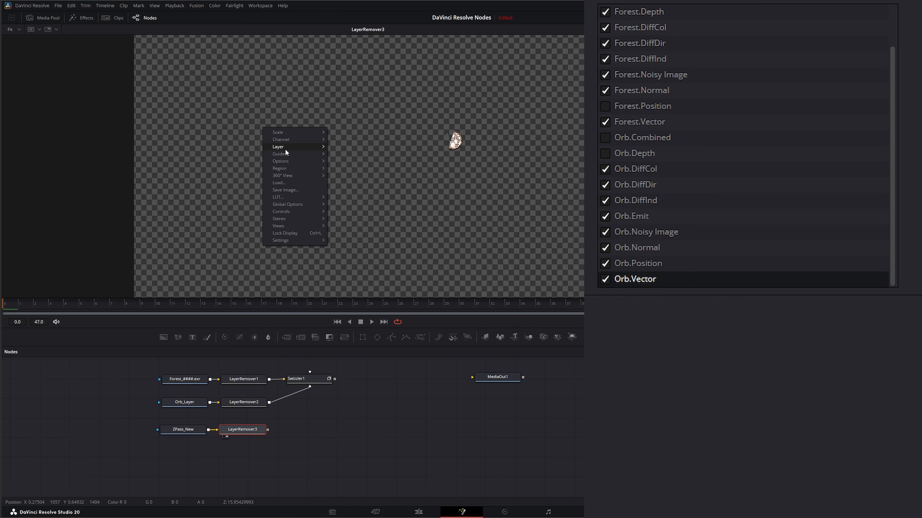
mouse_move(286, 152)
click(607, 106)
Step: Connect the new Layer Remover's output to the Swizzler and view the Swizzler's result
right_click(252, 149)
mouse_move(273, 170)
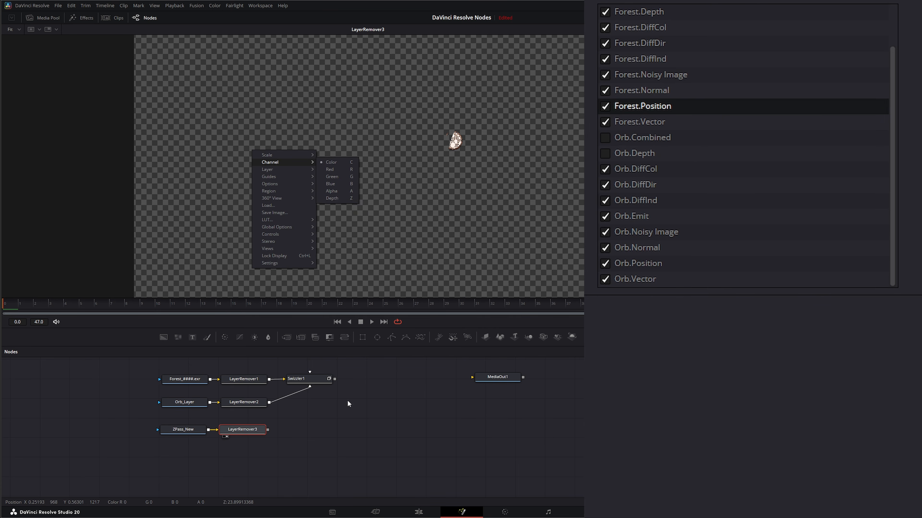
click(349, 410)
click(312, 384)
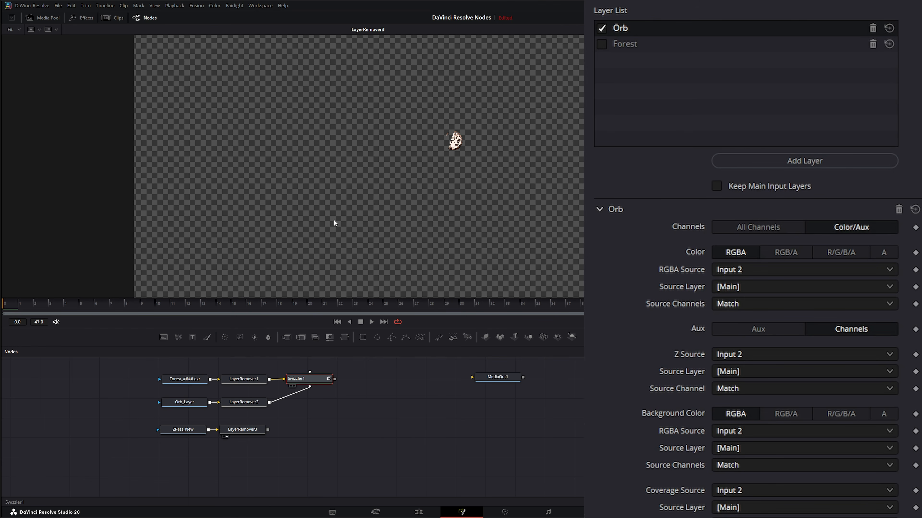
key(1)
drag(267, 431, 316, 380)
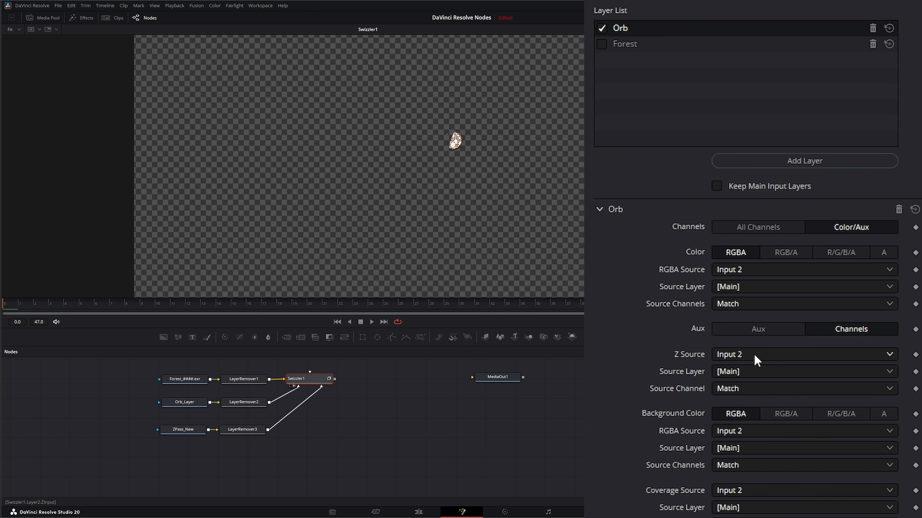
Step: For the Swizzler's Orb layer, set Z Source to Input 3, source layer Orb.Depth and source channel Z Buffer
click(746, 356)
click(744, 403)
click(730, 374)
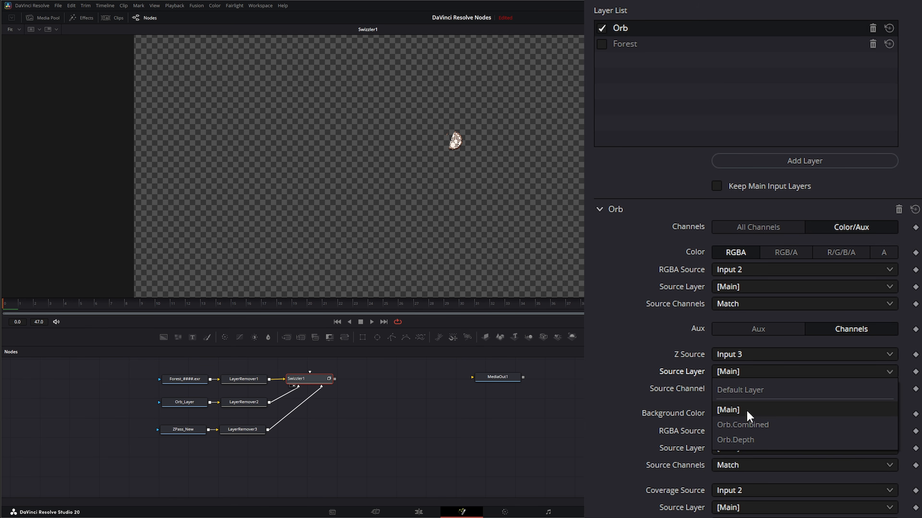
click(762, 438)
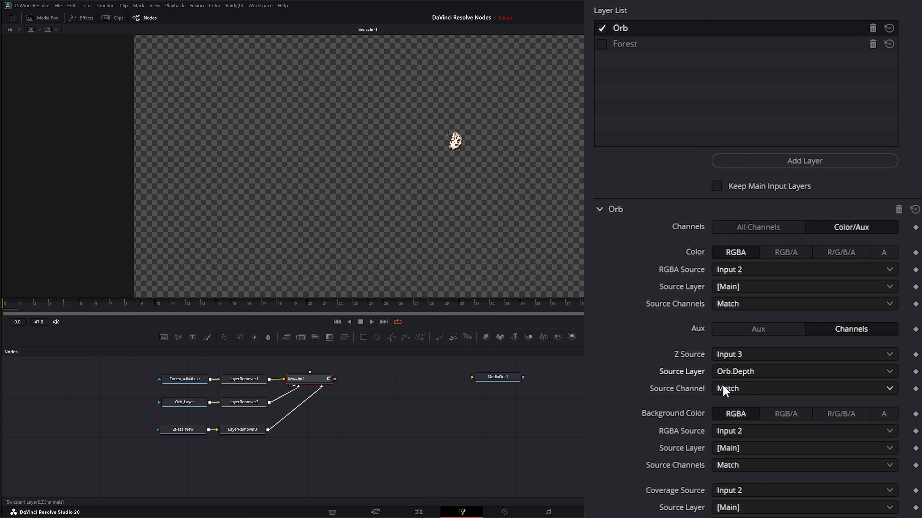
click(730, 395)
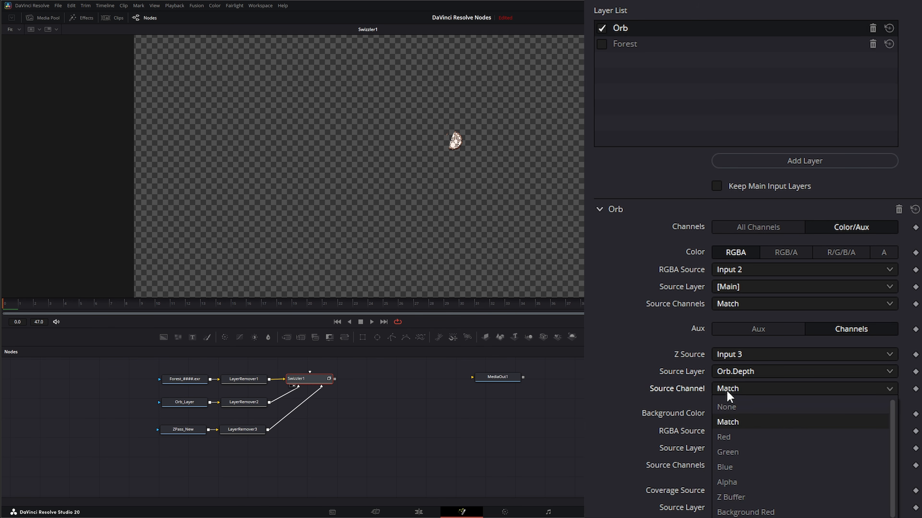
click(751, 495)
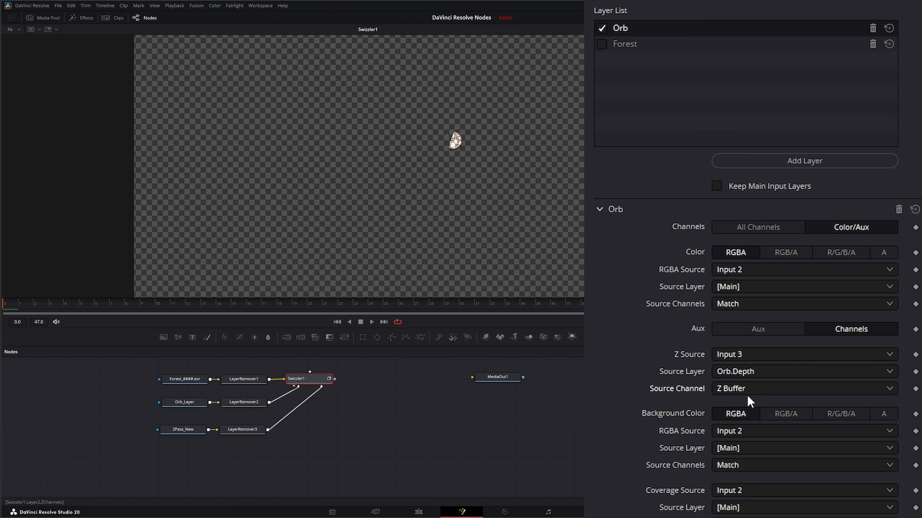
click(740, 392)
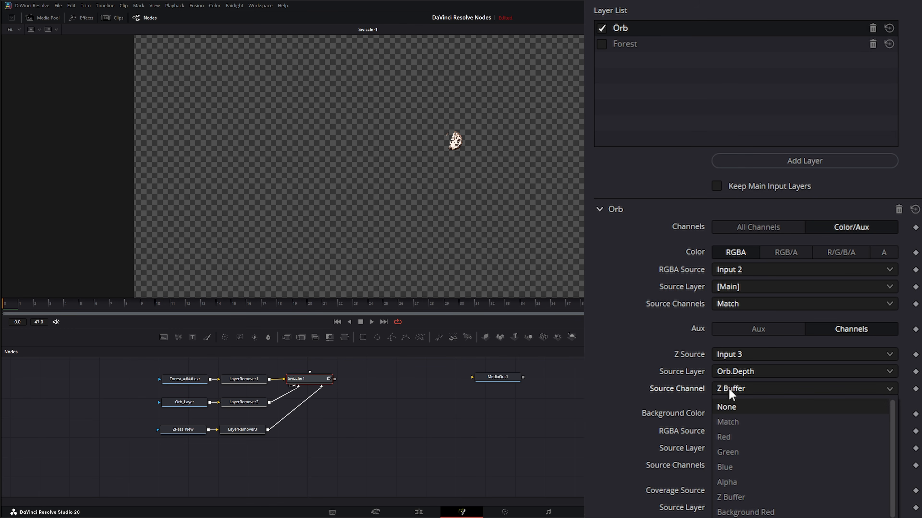
click(721, 389)
Step: Examine the Orb layer's aux channel modes for background colour, UV texture, normals and vectors
scroll(630, 412, down, 3)
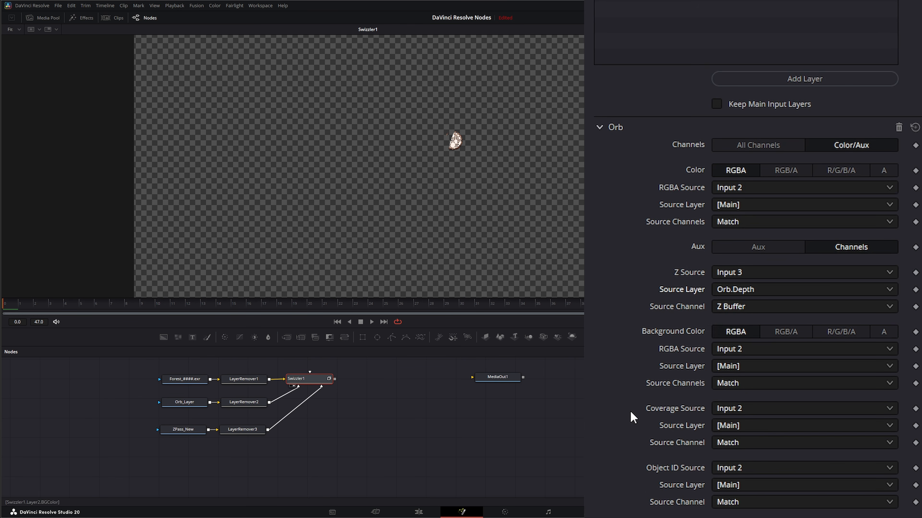
scroll(630, 412, down, 9)
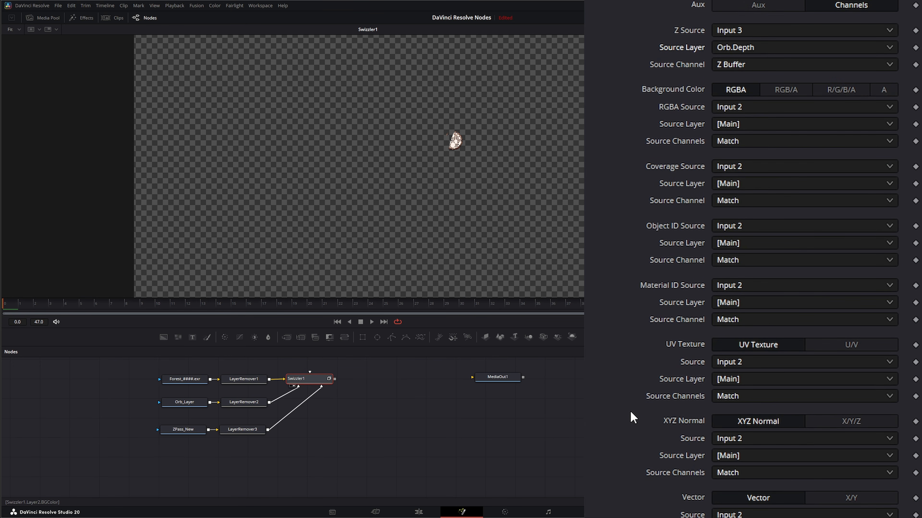
scroll(665, 167, up, 9)
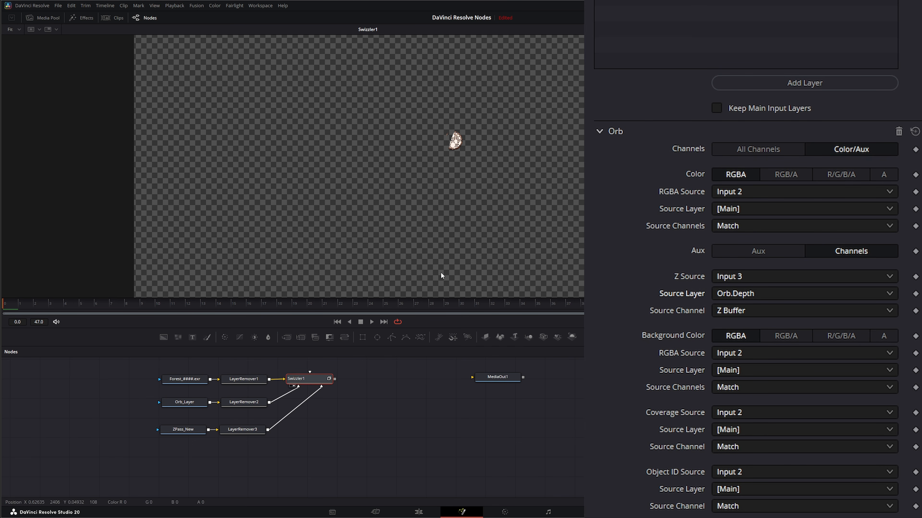
scroll(684, 242, down, 9)
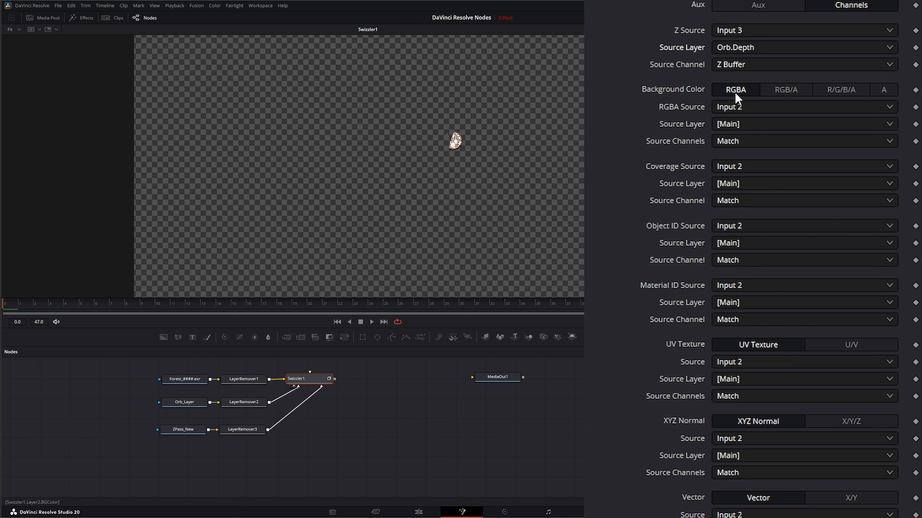
click(786, 91)
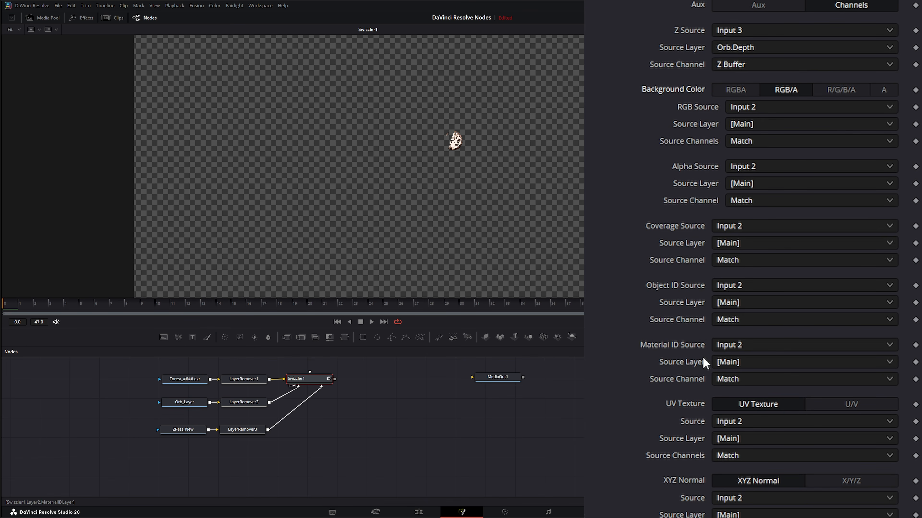
click(841, 91)
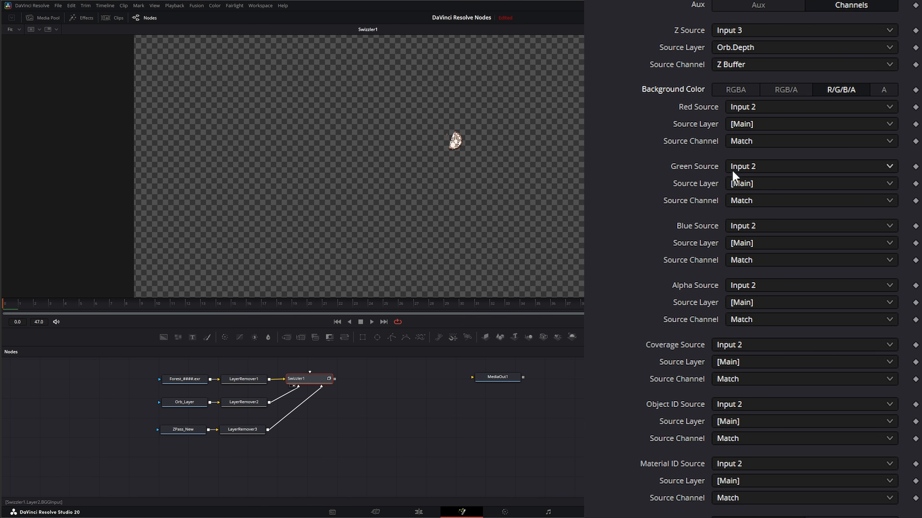
click(885, 91)
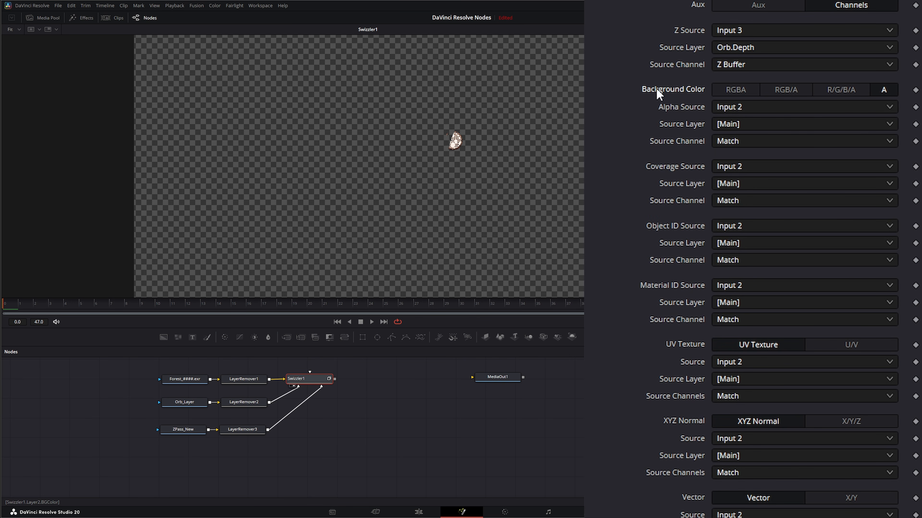
click(734, 89)
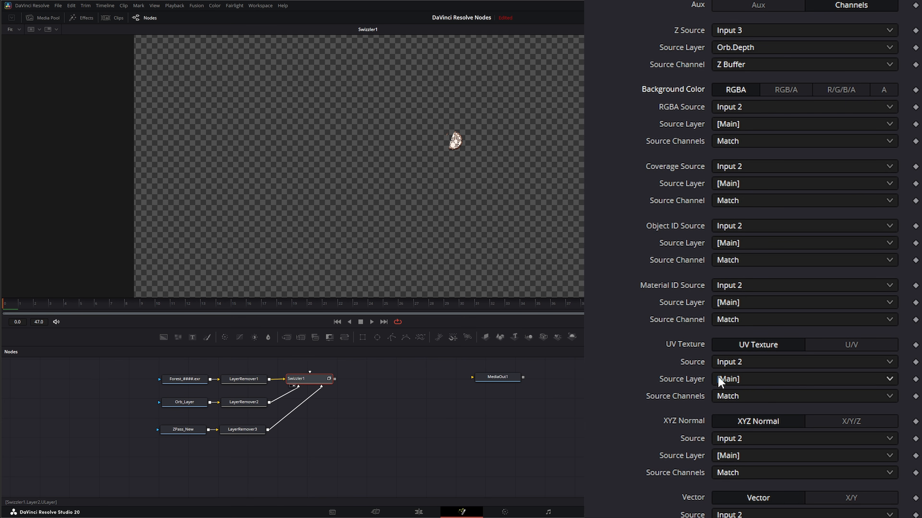
click(867, 348)
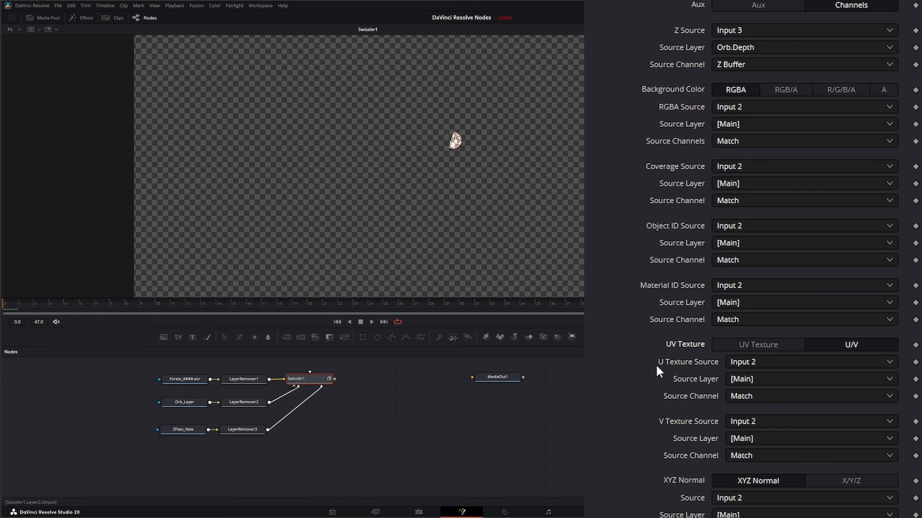
scroll(689, 367, down, 2)
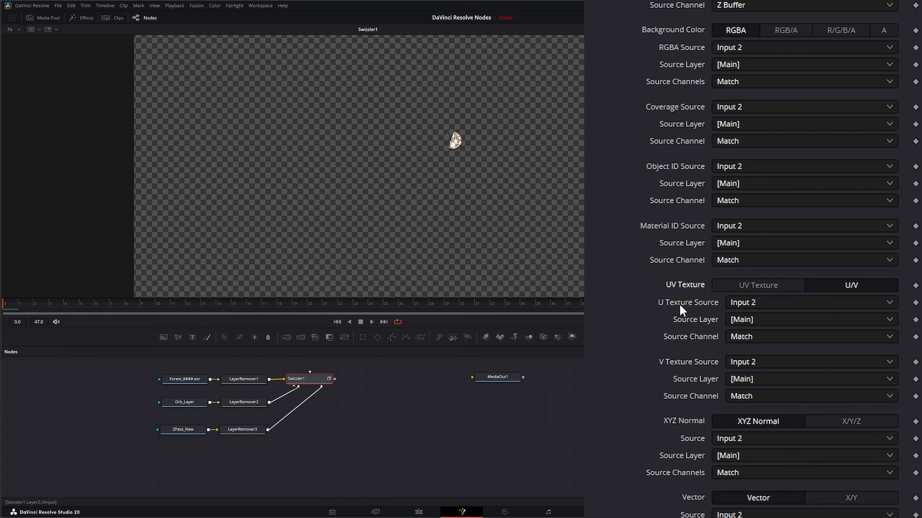
click(748, 286)
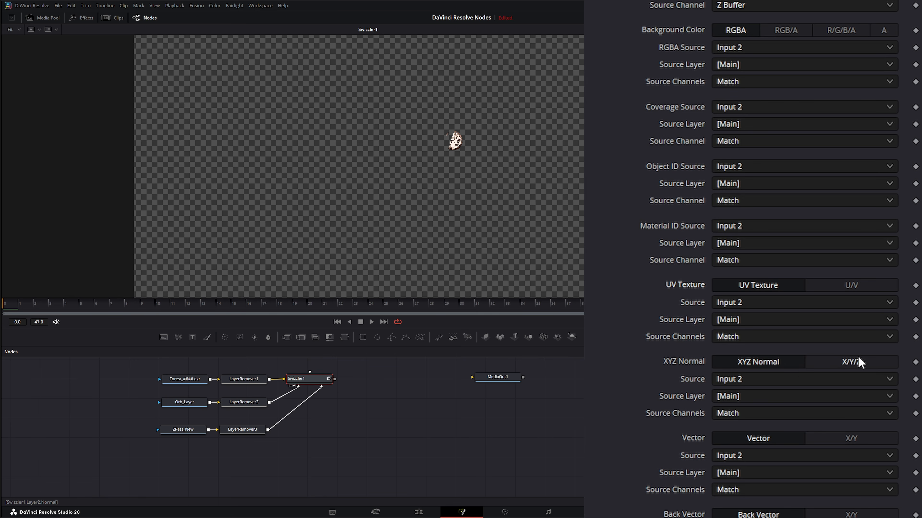
scroll(858, 360, down, 2)
click(850, 302)
scroll(850, 235, down, 5)
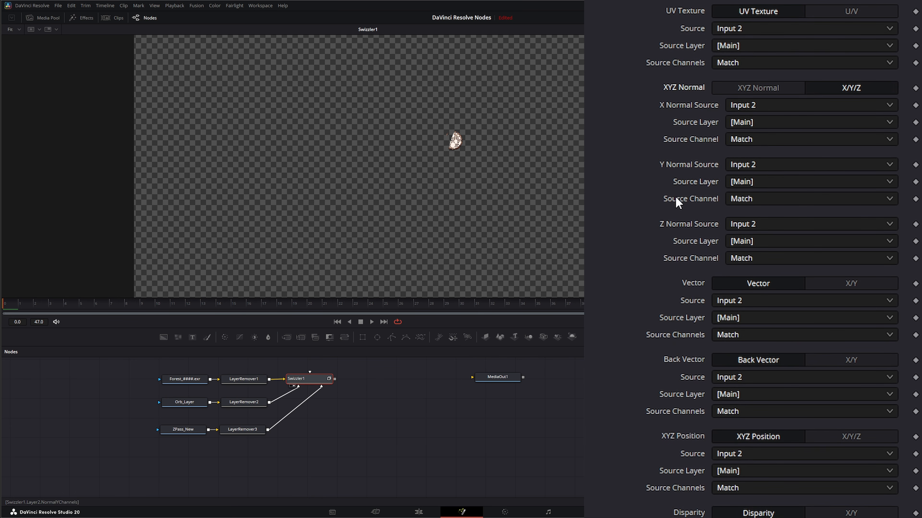
click(767, 88)
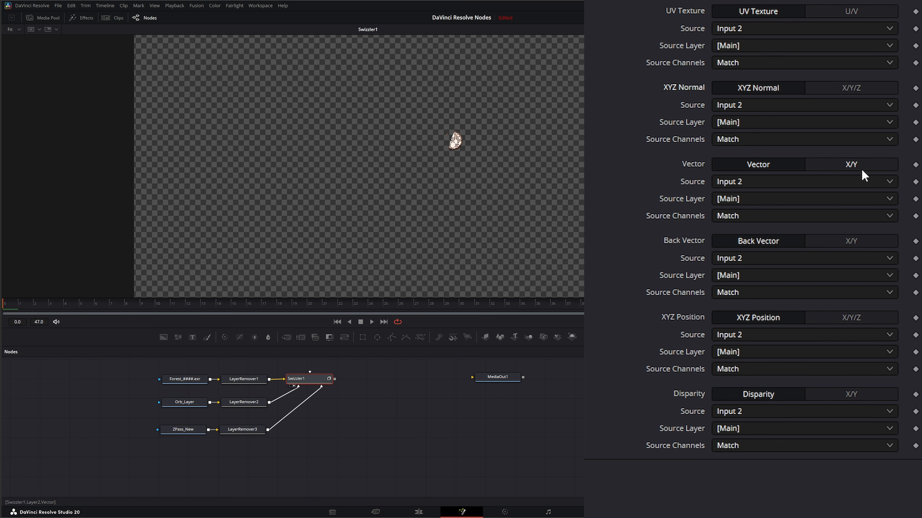
click(850, 164)
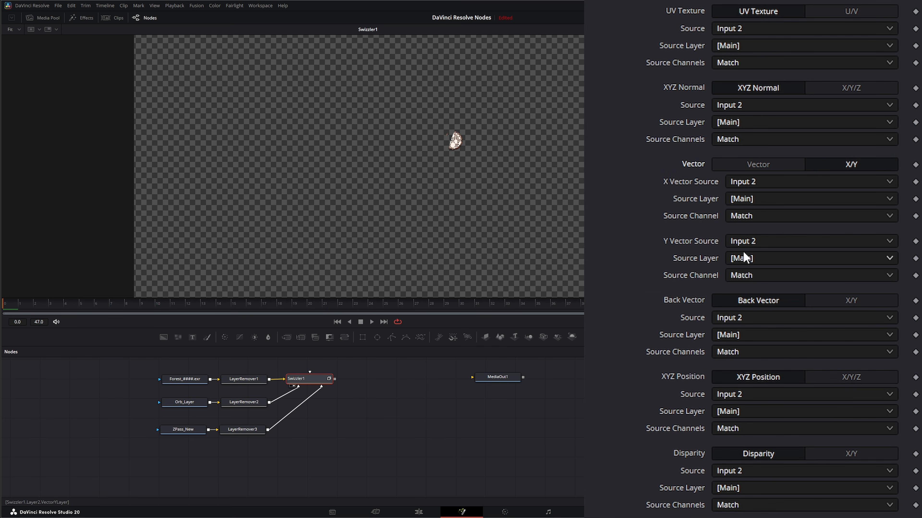
click(760, 164)
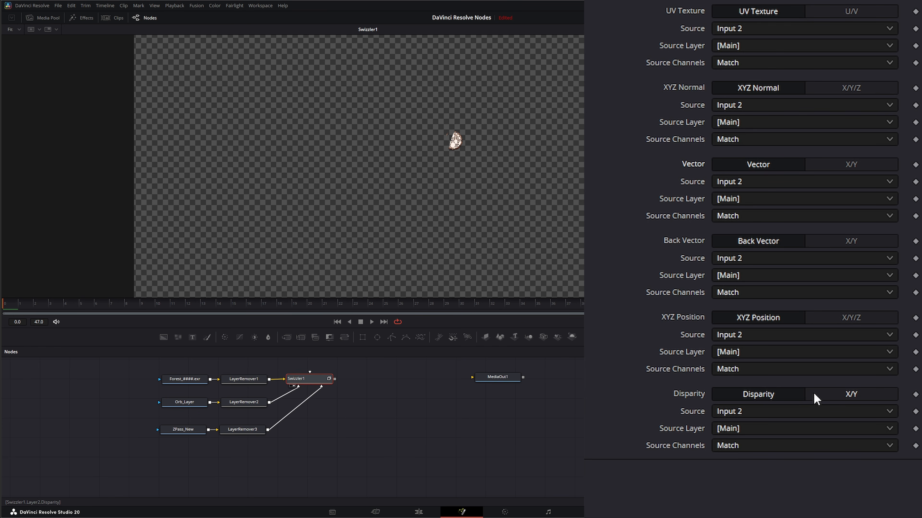
scroll(713, 21, up, 1)
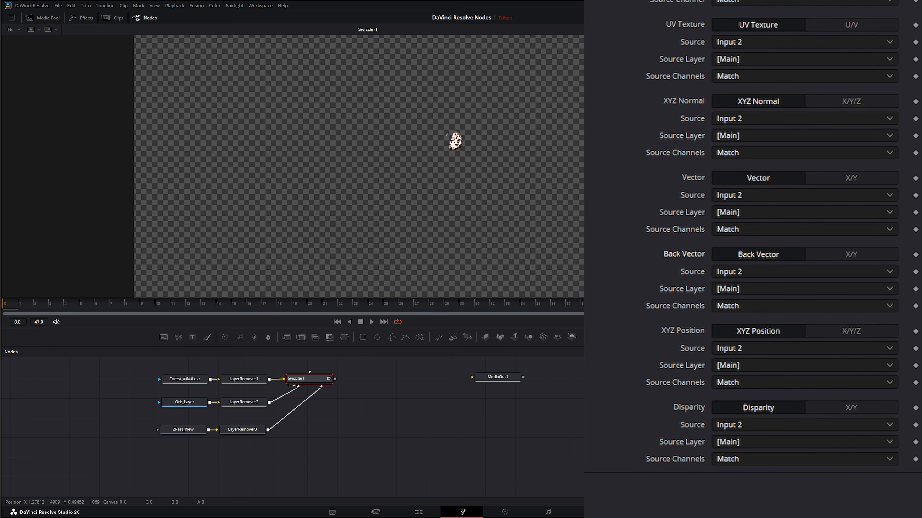
scroll(702, 96, up, 15)
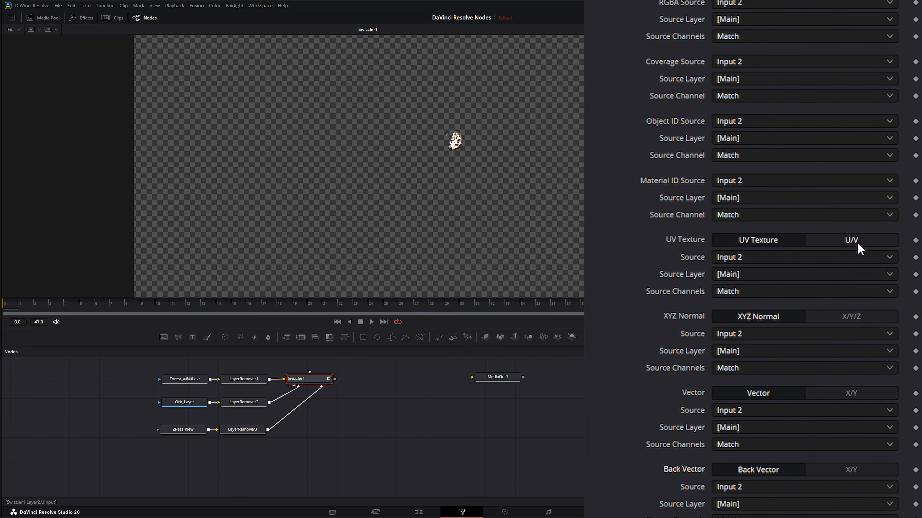
click(856, 242)
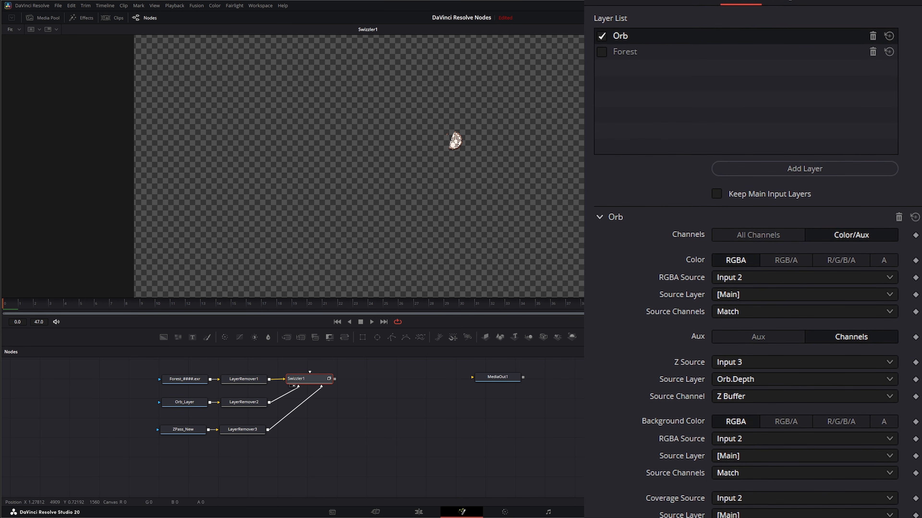
Step: Enable the Forest layer in the Swizzler's layer list alongside Orb
click(602, 52)
click(630, 45)
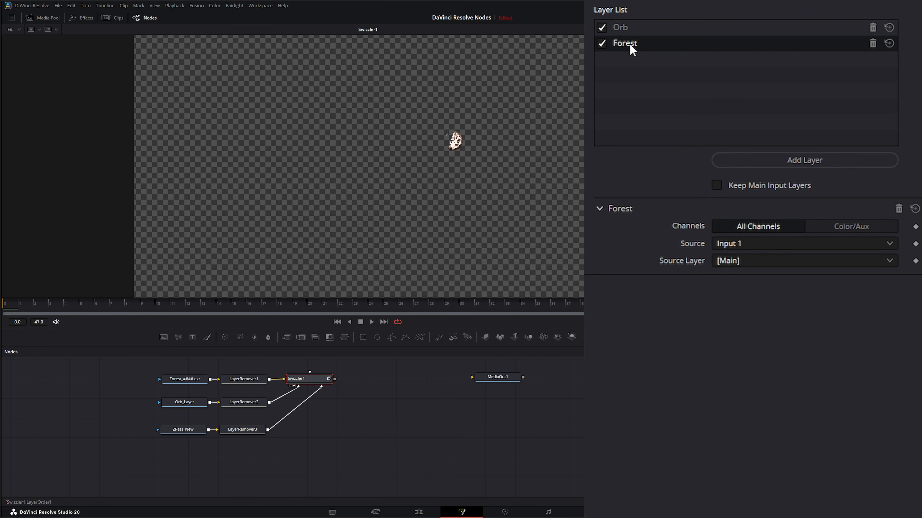
click(619, 27)
click(624, 43)
Step: Add a Merge node below the Swizzler and connect the Swizzler's output to its background input
drag(287, 337, 396, 454)
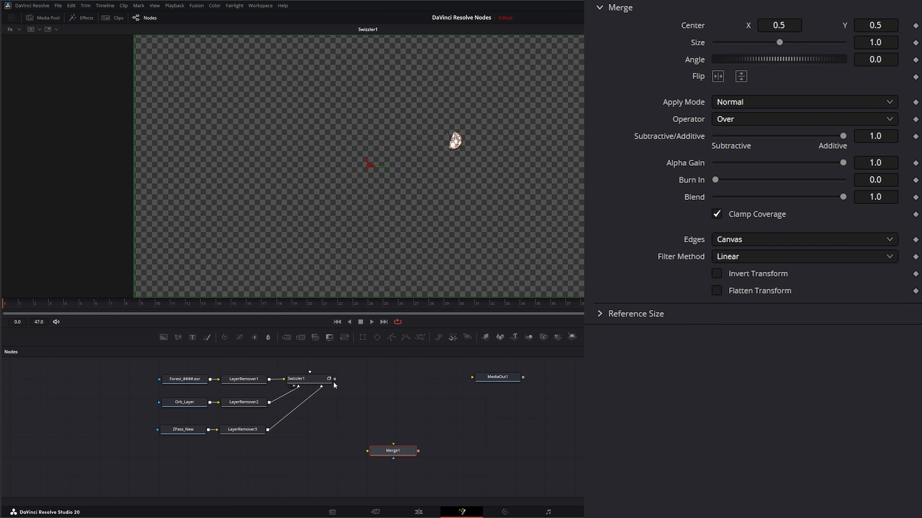
drag(334, 379, 359, 449)
drag(342, 395, 401, 452)
drag(401, 455, 417, 446)
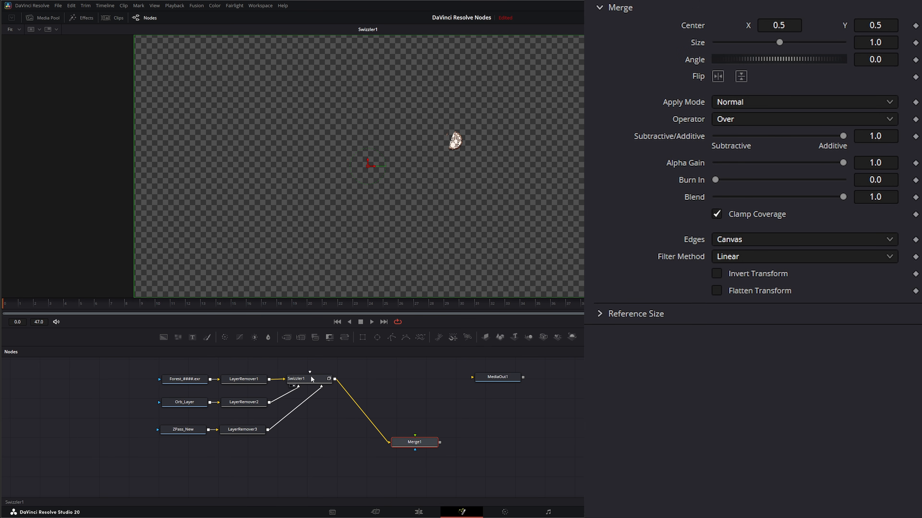
Step: Connect the Swizzler's output to the Merge node's foreground input as well and view the Merge result
click(304, 382)
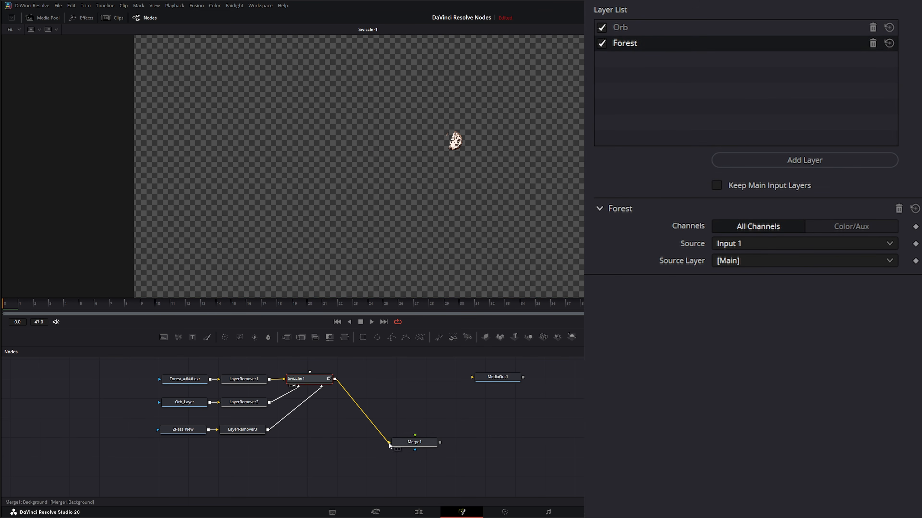
drag(334, 379, 417, 436)
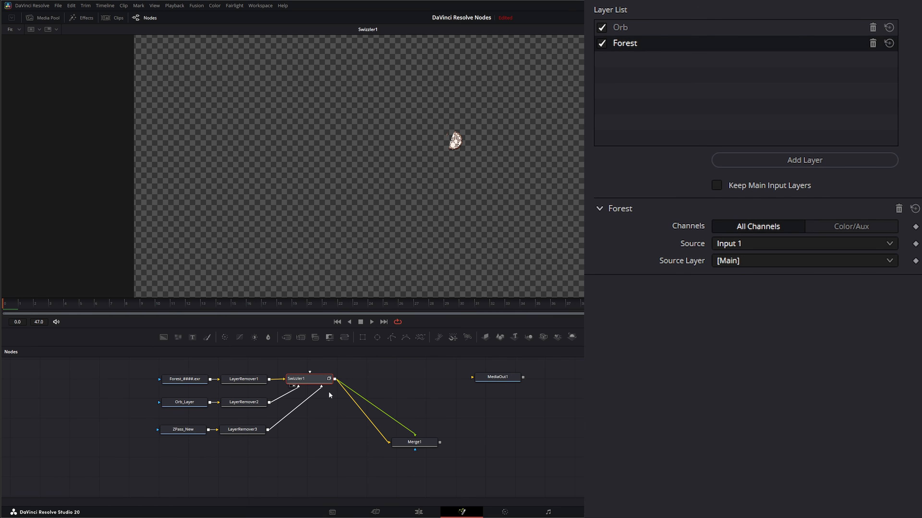
key(1)
click(421, 442)
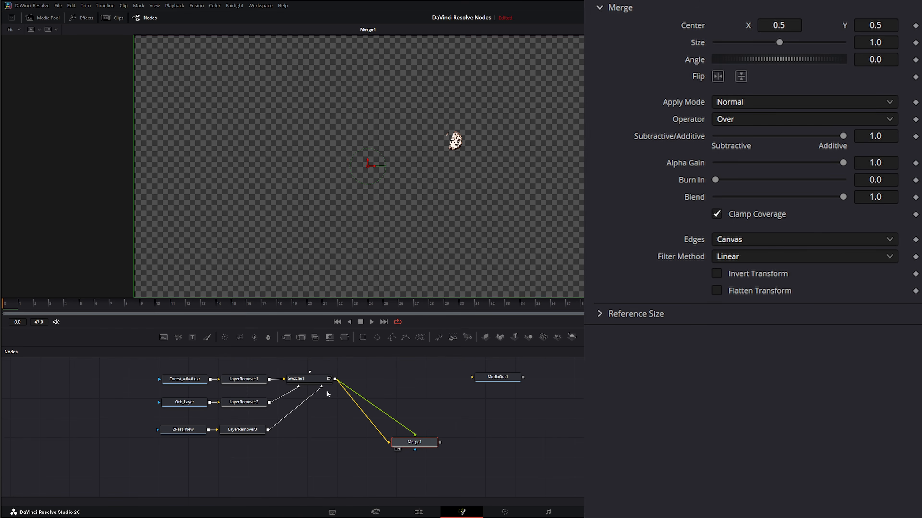
Step: Set the Merge node's Process Layers option to All Layers
click(871, 1)
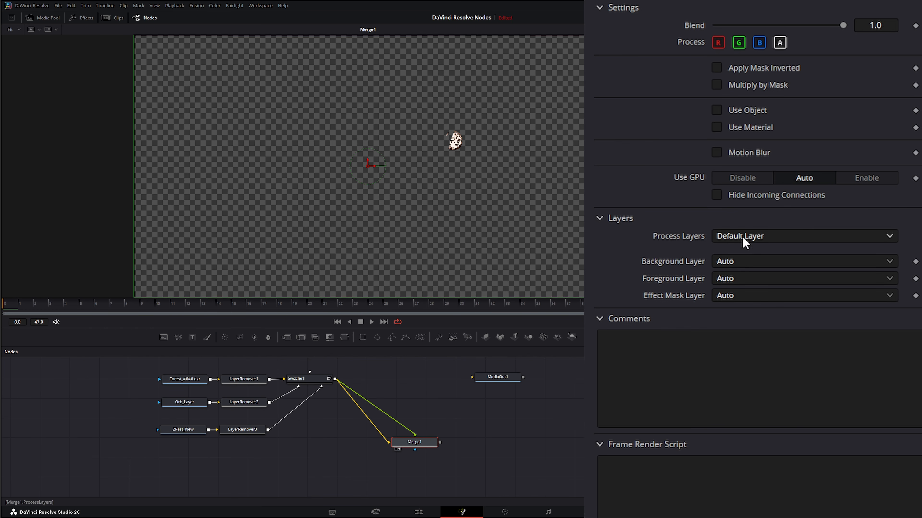
click(731, 240)
click(733, 269)
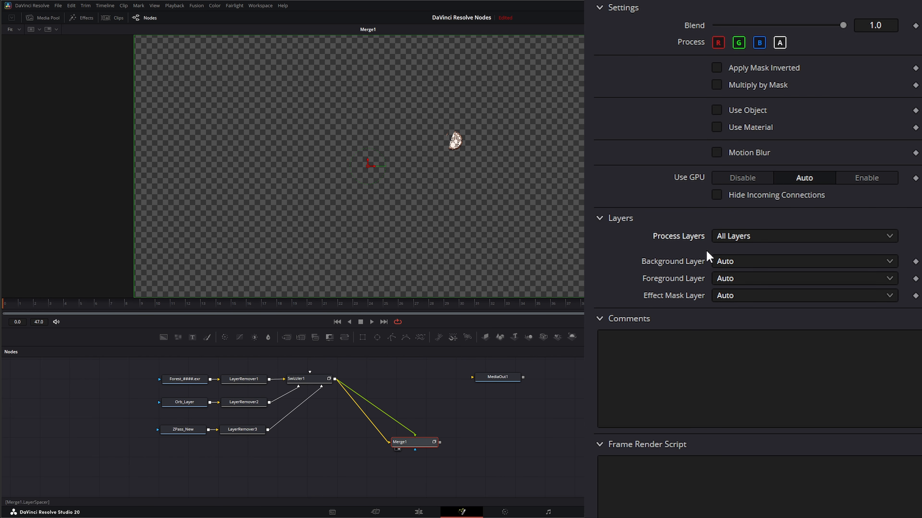
right_click(344, 160)
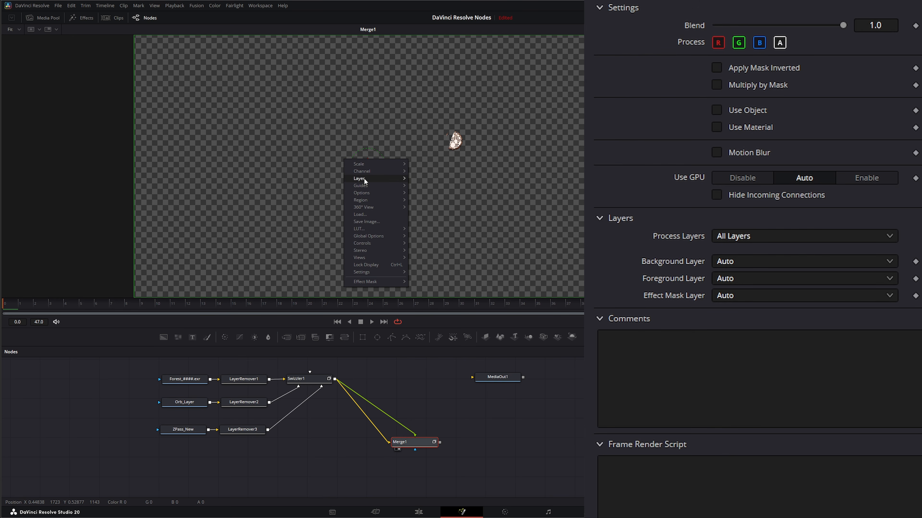
mouse_move(365, 182)
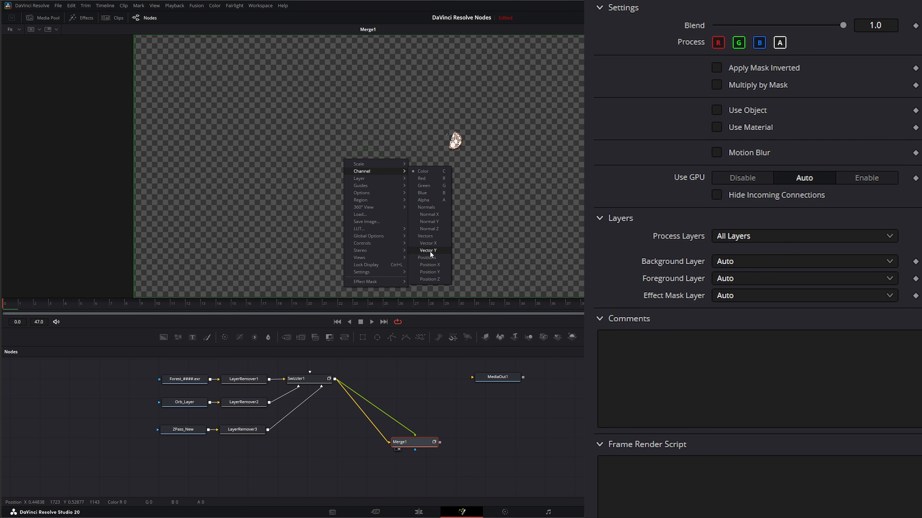
key(Escape)
Step: Set the Merge node's Background Layer to Forest
click(722, 261)
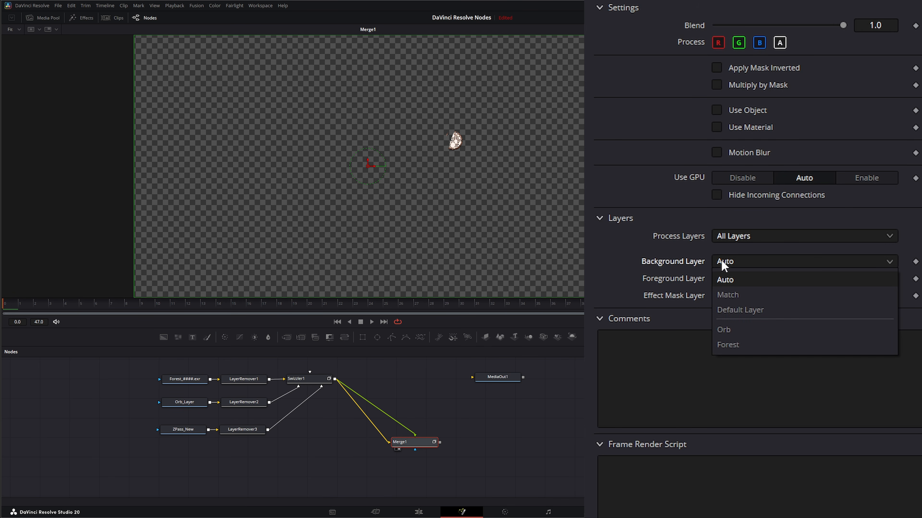
click(730, 346)
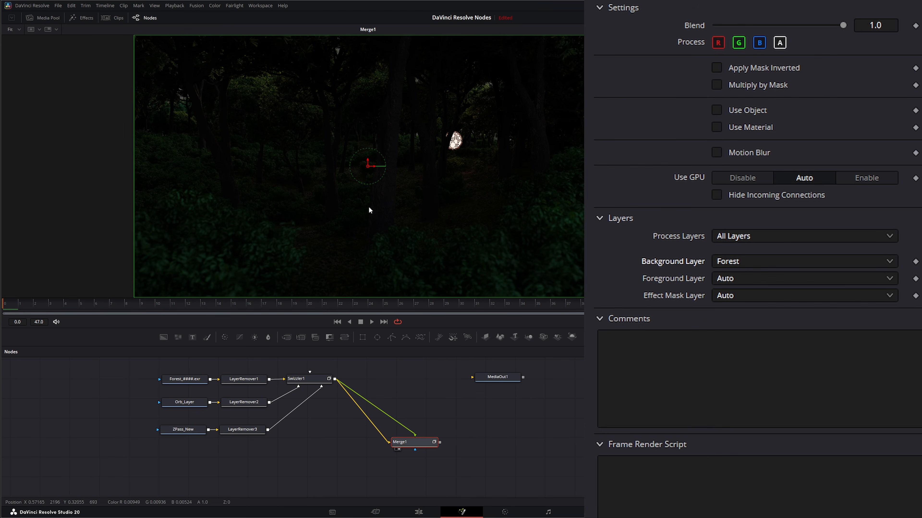
Step: Set the Merge node's Foreground Layer to Orb
click(730, 279)
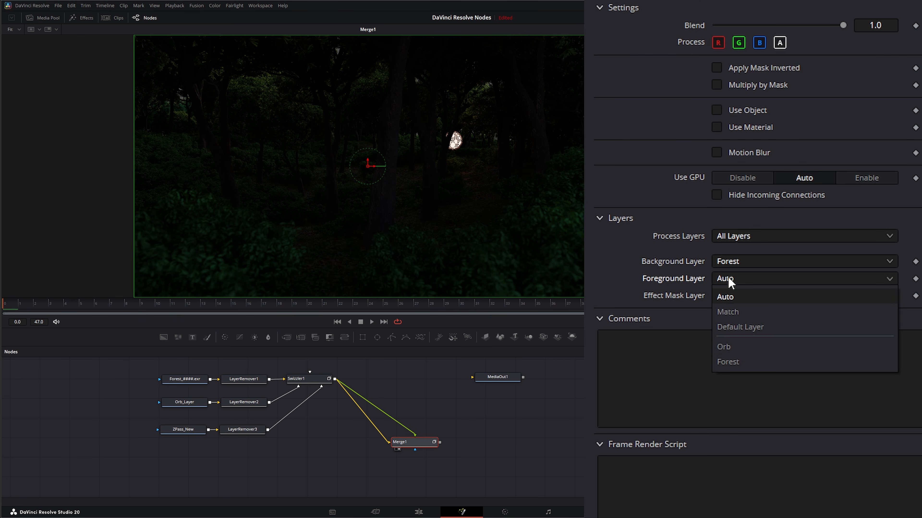
click(739, 348)
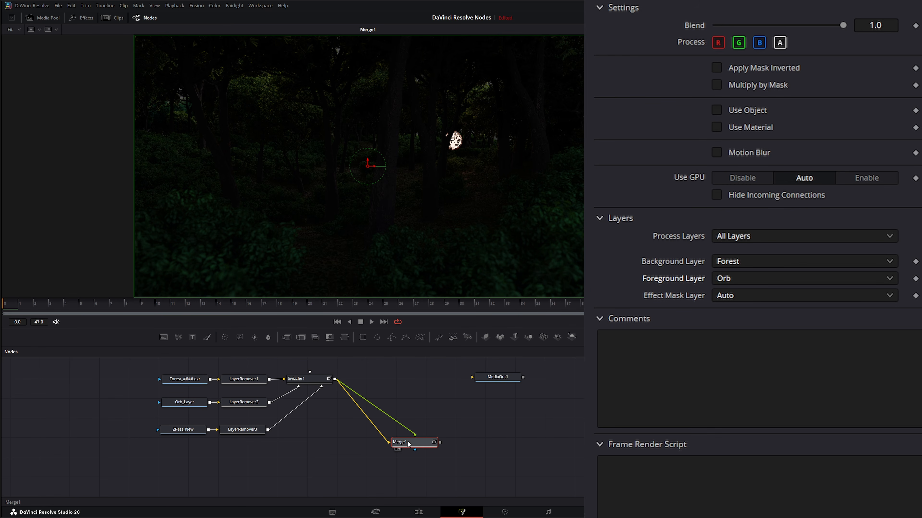
mouse_move(414, 443)
mouse_down()
mouse_move(392, 443)
mouse_move(415, 444)
mouse_up()
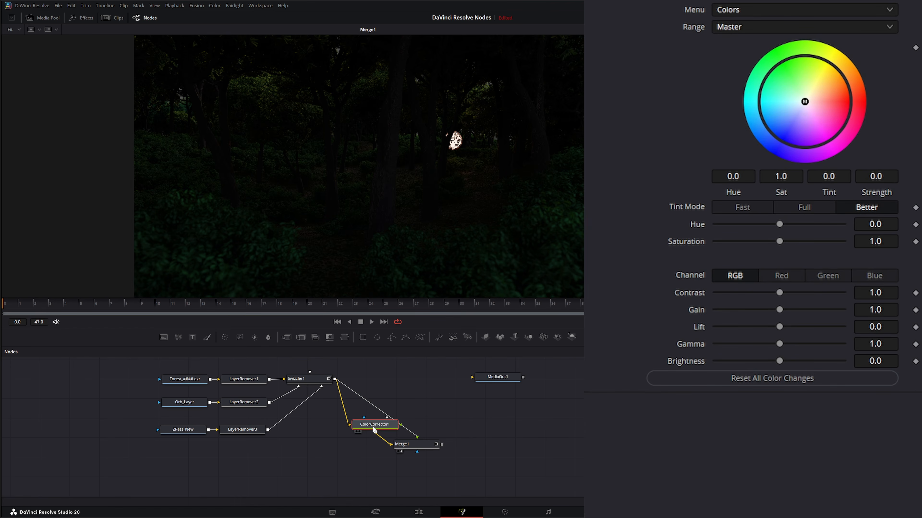
Step: Insert a Color Corrector into the link between the Swizzler and the Merge background, and set its gamma to 1.65
drag(373, 426, 348, 444)
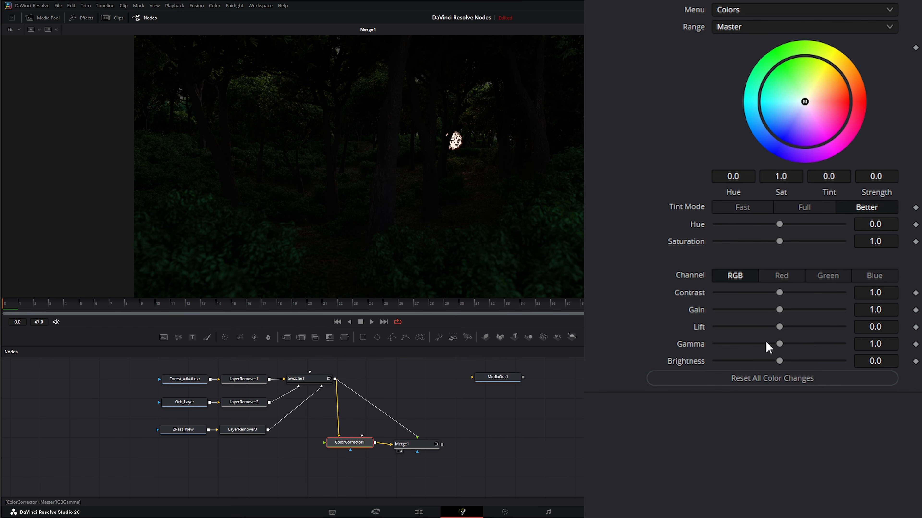
drag(872, 345, 900, 345)
mouse_move(783, 344)
mouse_down()
mouse_move(821, 346)
mouse_move(800, 345)
mouse_up()
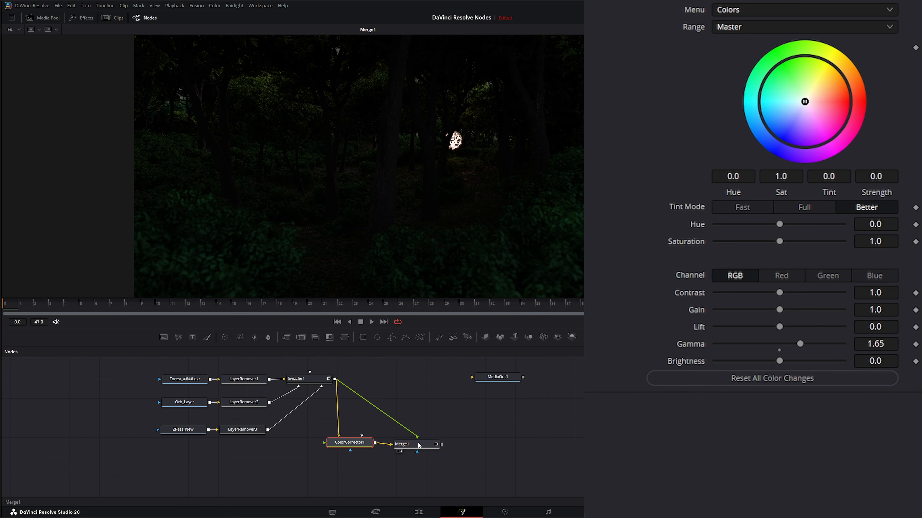
Step: Set the Color Corrector's Process Layers option to All Layers
click(418, 445)
click(350, 443)
click(866, 1)
click(739, 249)
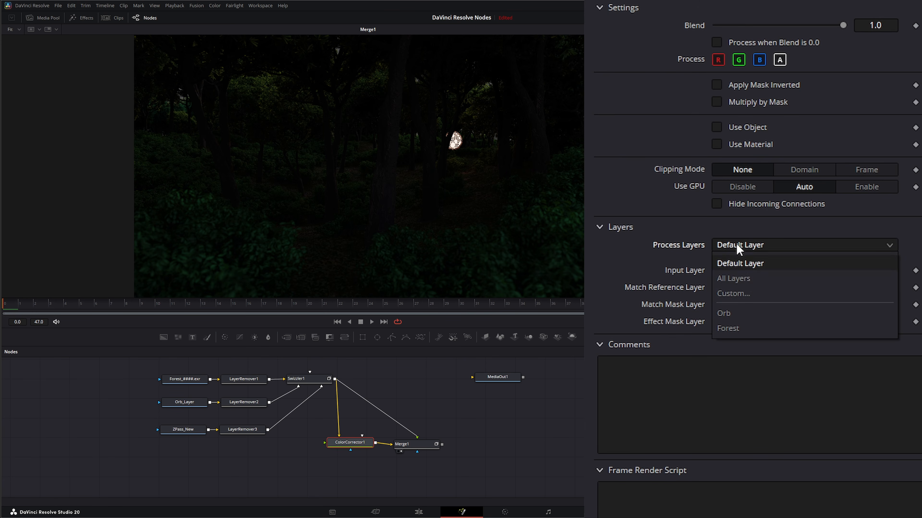
click(748, 282)
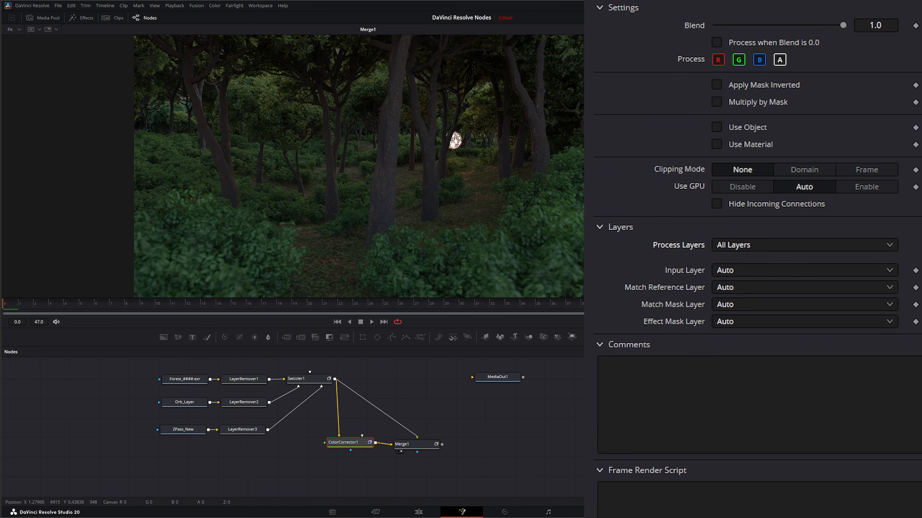
Step: Lower the Color Corrector's gamma to 1.22 and its saturation to 0.63
click(401, 450)
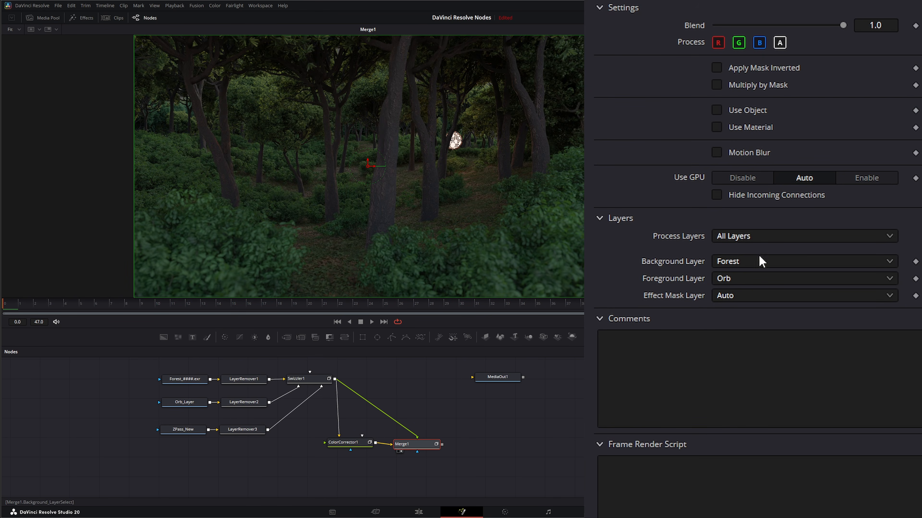
click(348, 443)
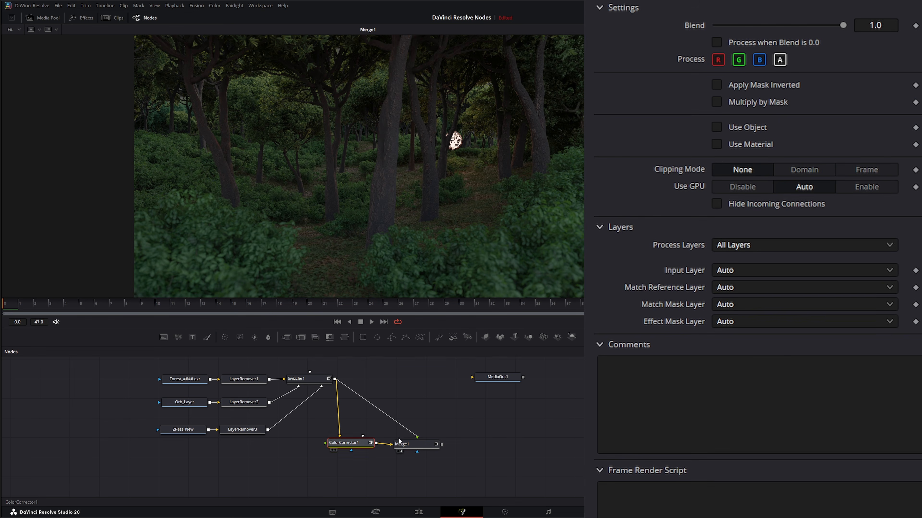
click(692, 2)
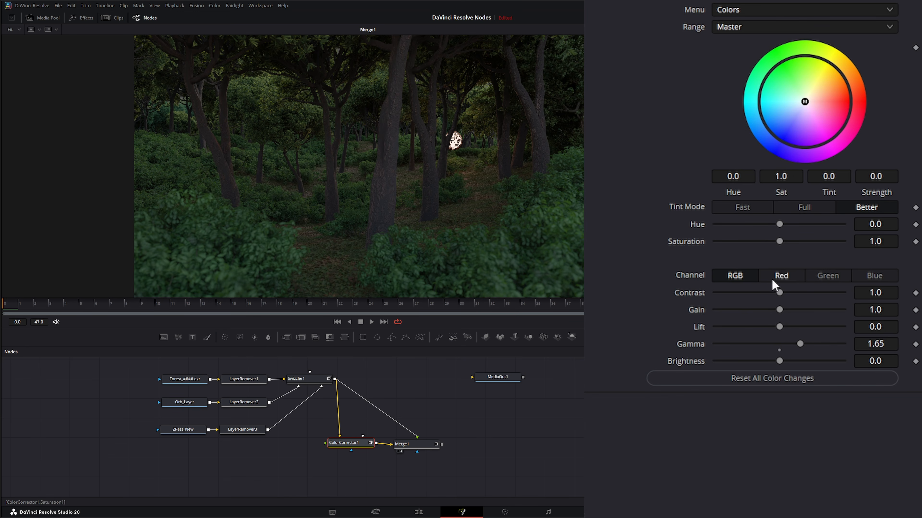
drag(799, 347, 788, 345)
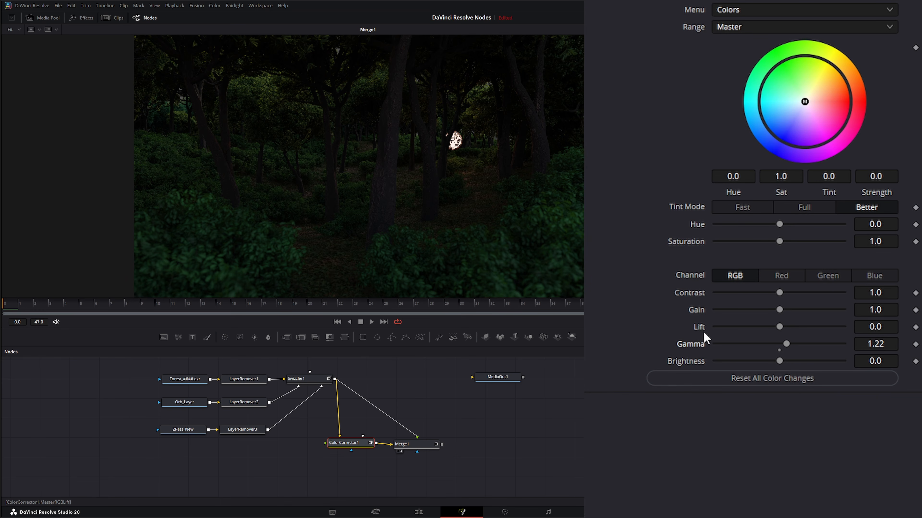
drag(779, 242, 749, 242)
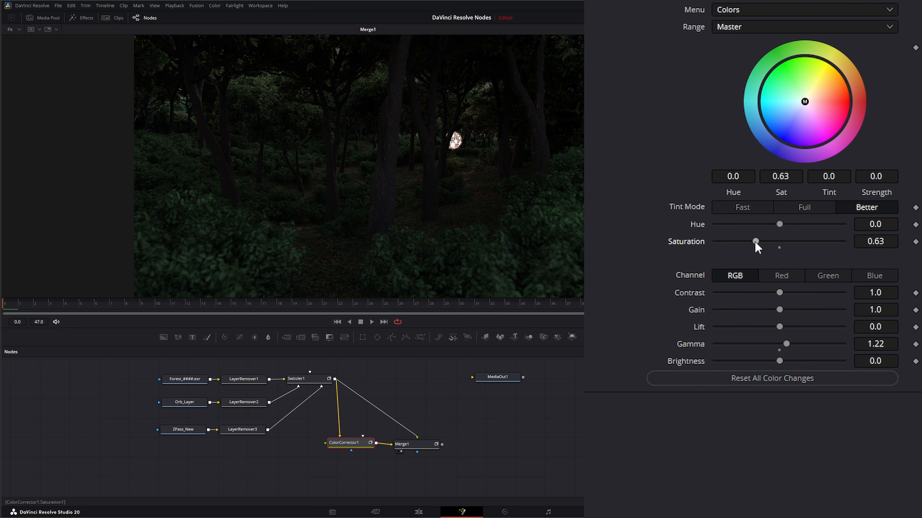
Step: Insert a Blur node into the link between the Swizzler and the Merge foreground
drag(420, 443, 424, 442)
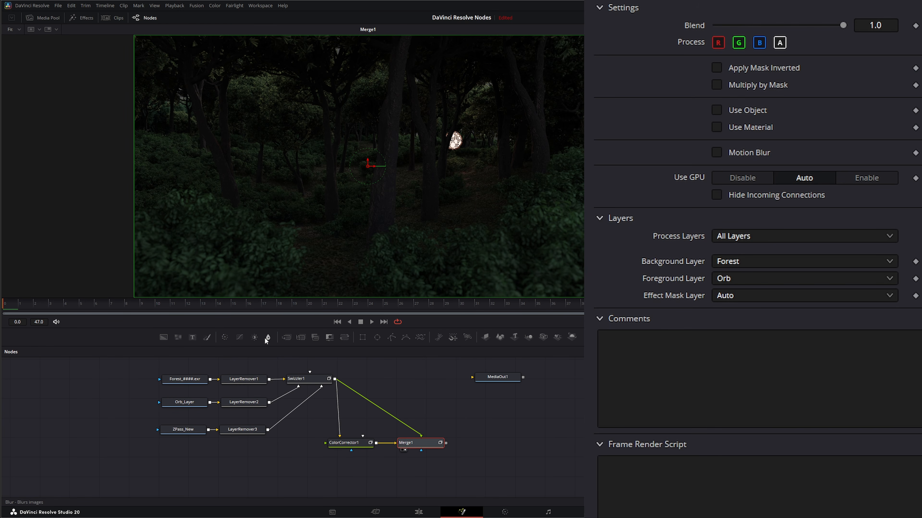
drag(268, 337, 272, 352)
drag(397, 415, 419, 403)
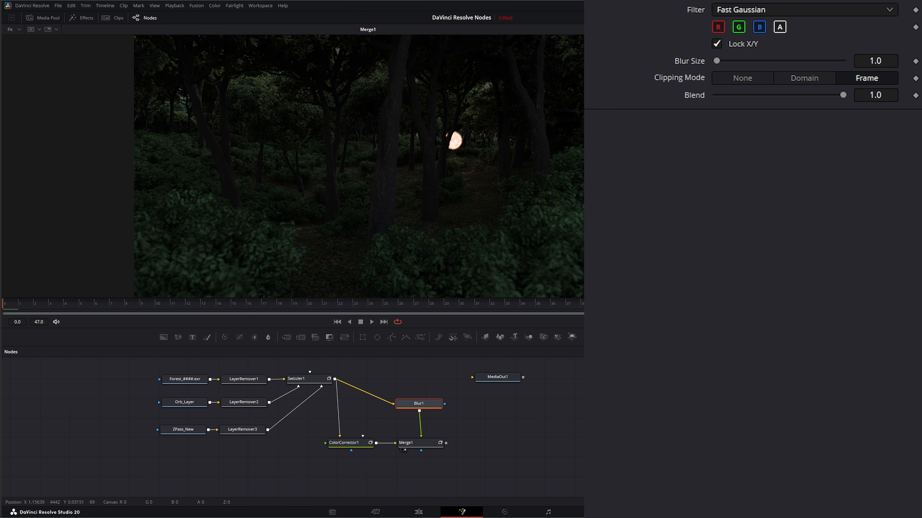
Step: Set the Blur size to 11.7 and the blend to 0.086, and preview the result at the last frame
mouse_move(717, 62)
mouse_down()
mouse_move(765, 60)
mouse_move(734, 57)
mouse_up()
mouse_move(886, 58)
mouse_down()
mouse_move(860, 58)
mouse_move(877, 57)
mouse_up()
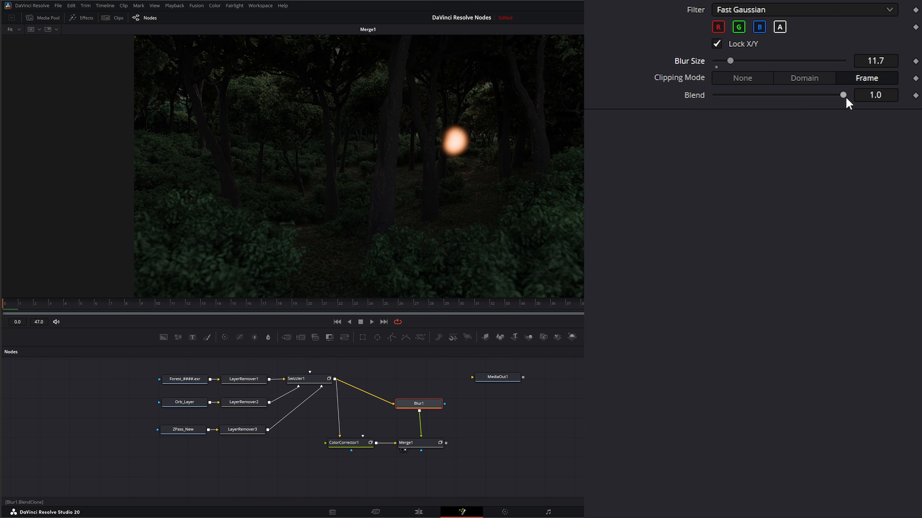
drag(844, 95, 730, 97)
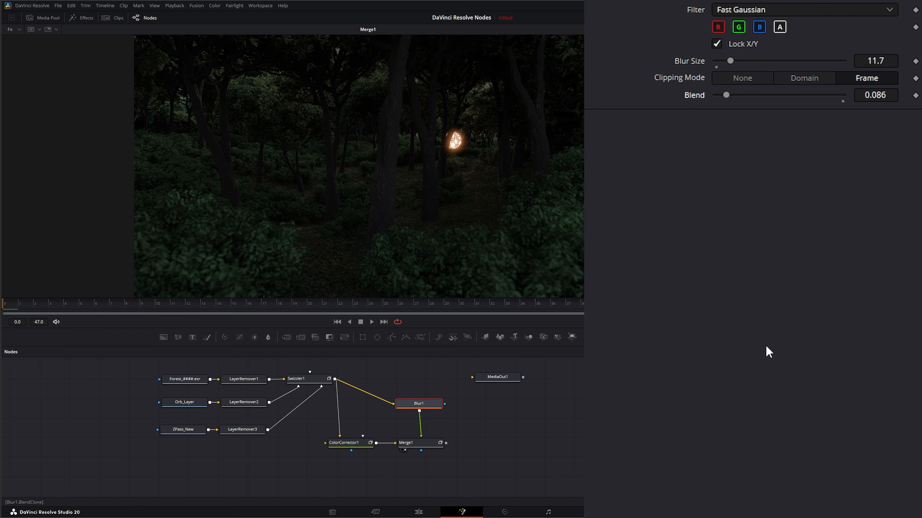
click(382, 322)
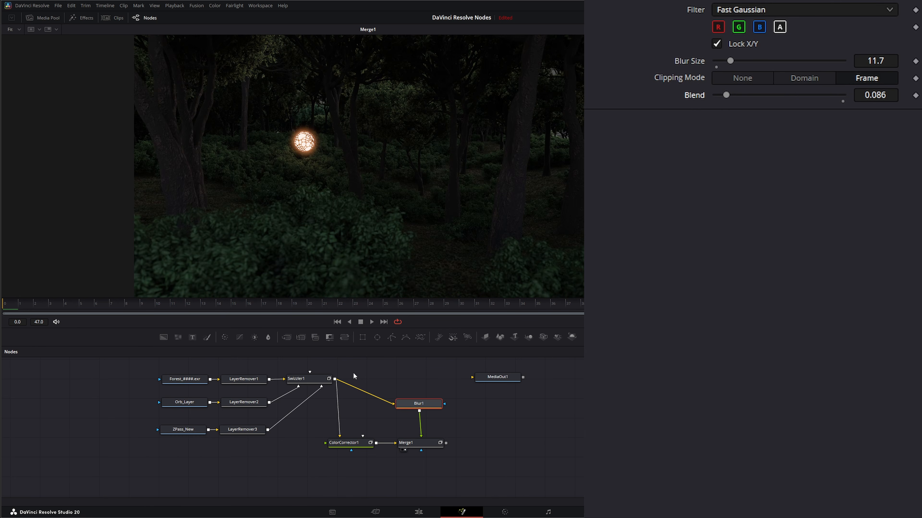
click(311, 381)
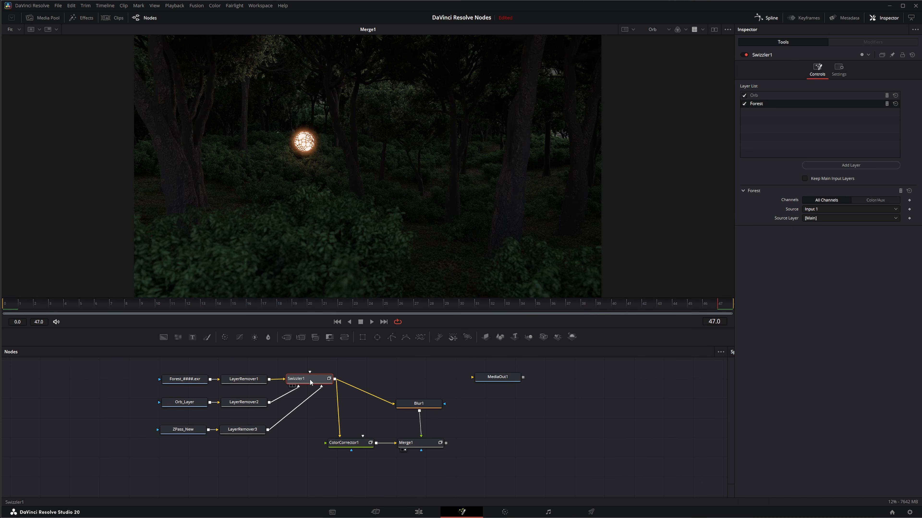